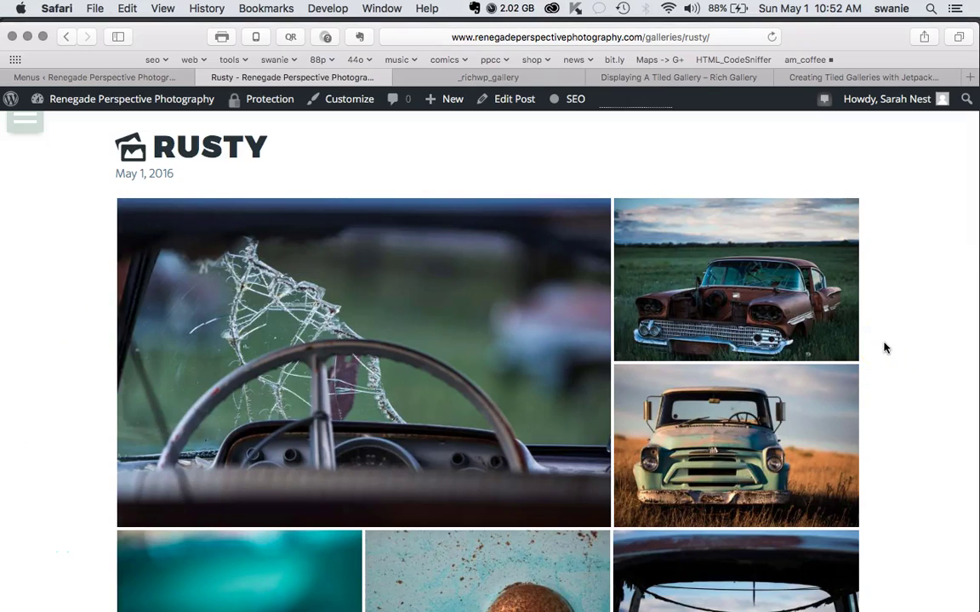
Step: From the Menus admin page, go to Media > Library
scroll(884, 347, "down", 7)
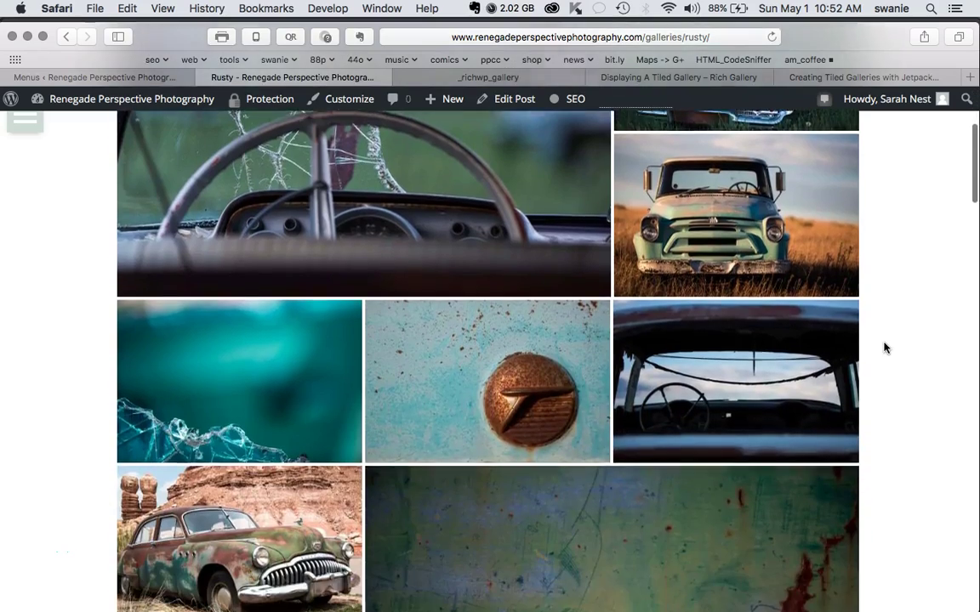
scroll(884, 347, "down", 10)
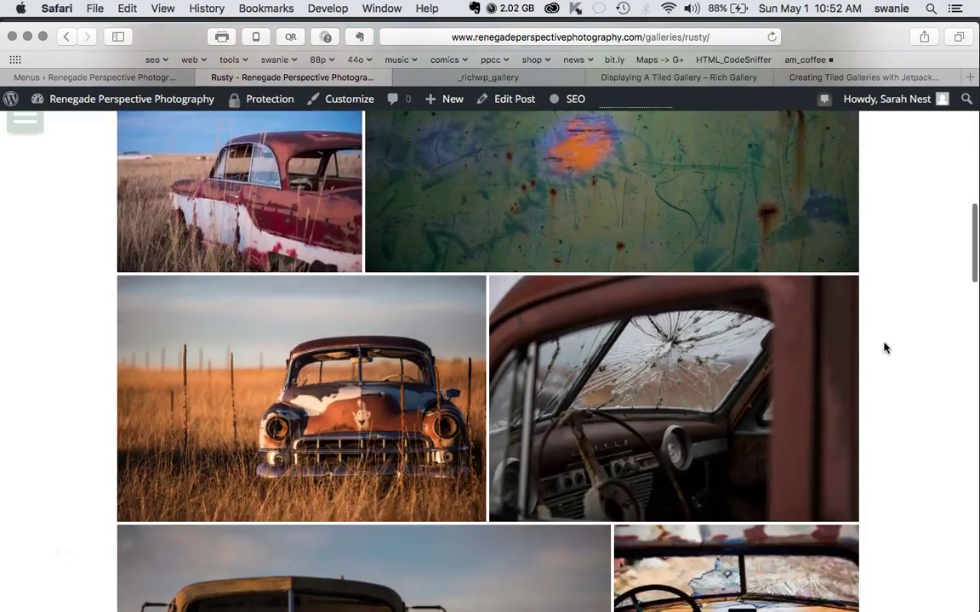
scroll(884, 347, "down", 18)
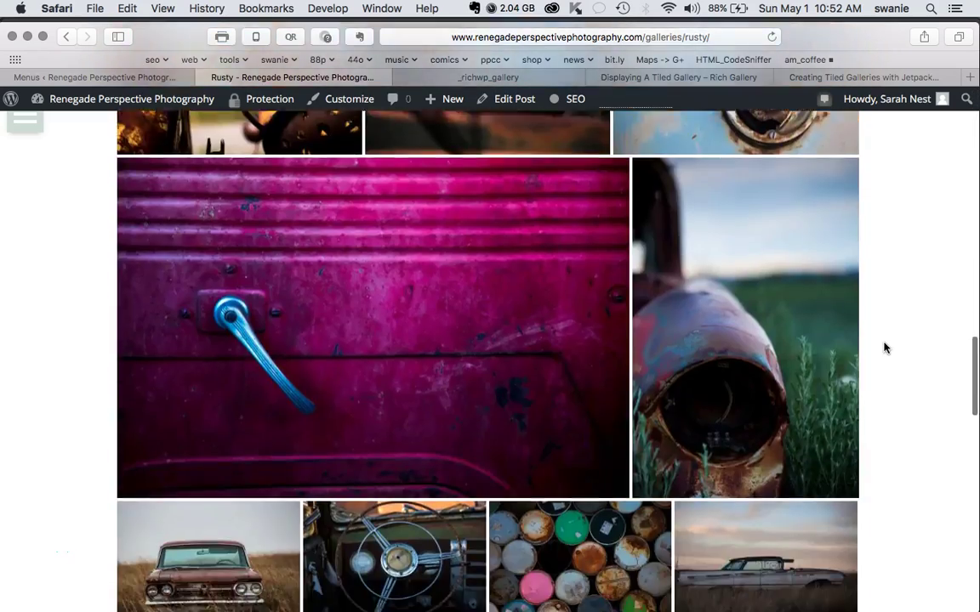
scroll(883, 347, "down", 4)
scroll(884, 347, "up", 20)
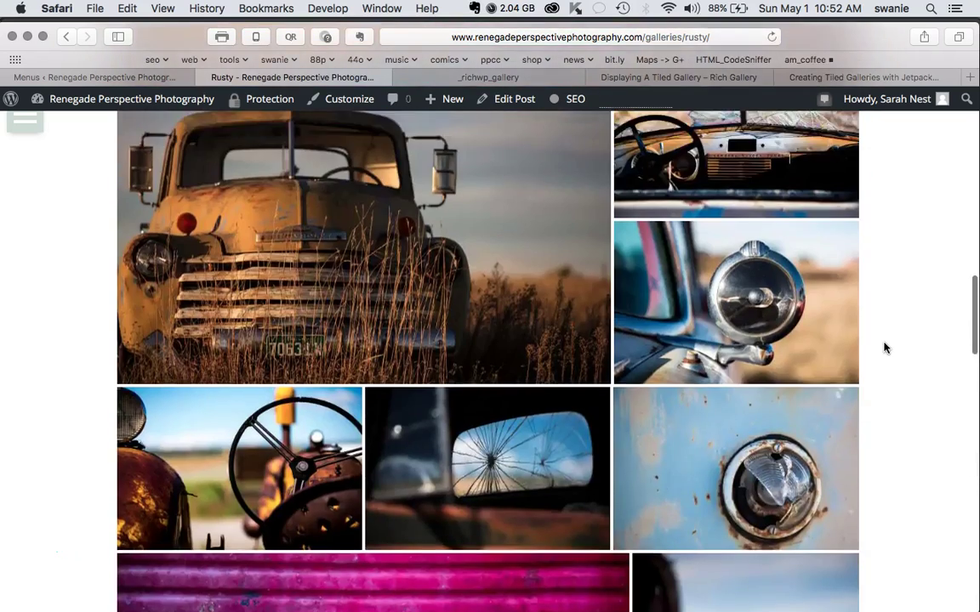
scroll(883, 347, "up", 2)
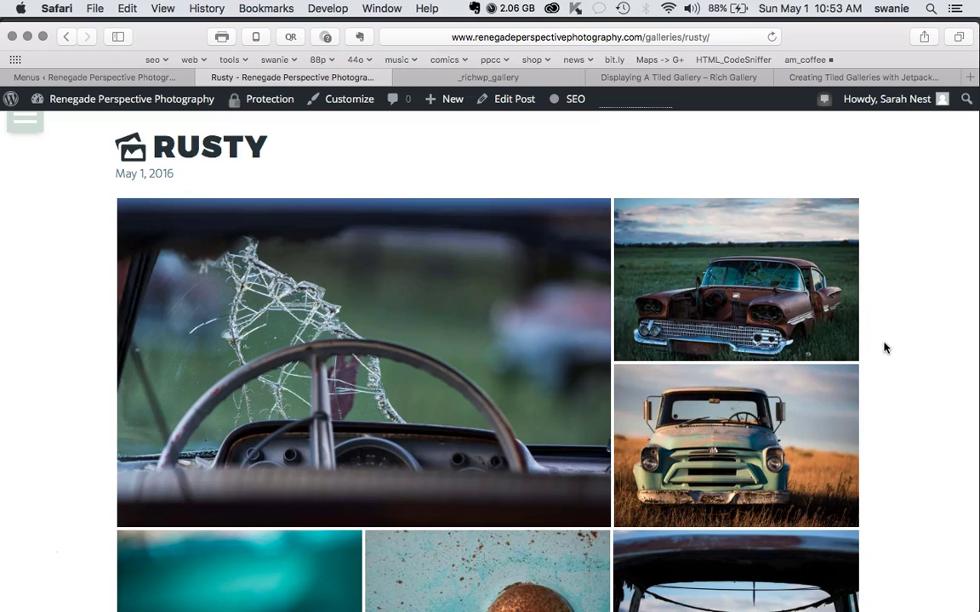
left_click(905, 306)
left_click(131, 78)
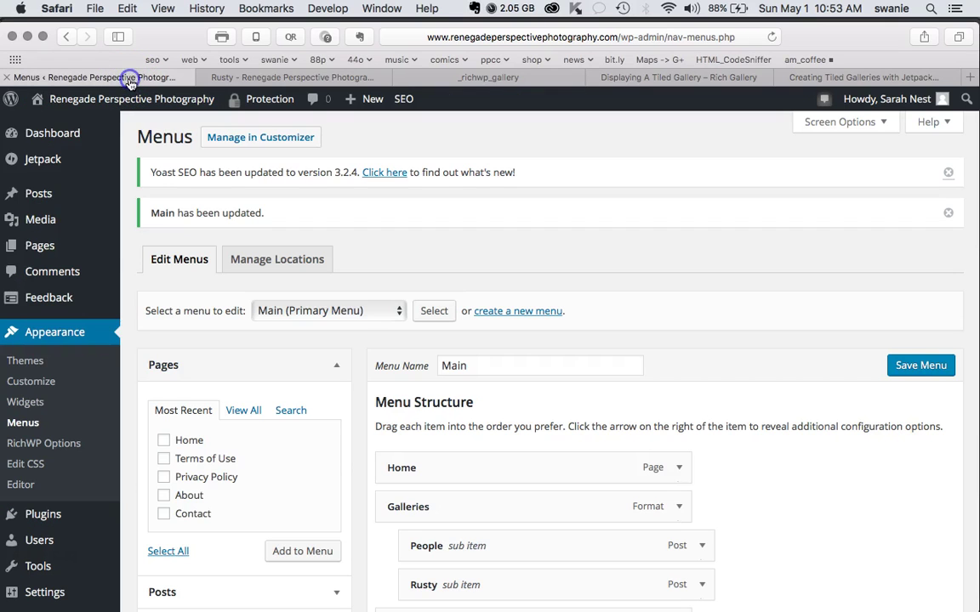
left_click(42, 221)
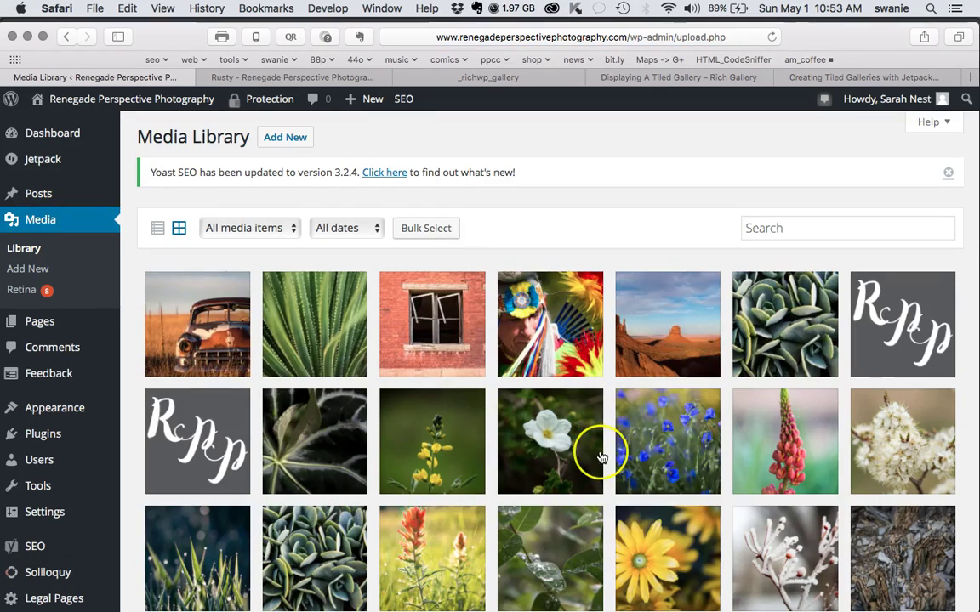
Step: Scroll through the uploaded photo thumbnails and return to the top of the grid
scroll(600, 458, "down", 1)
scroll(601, 457, "down", 15)
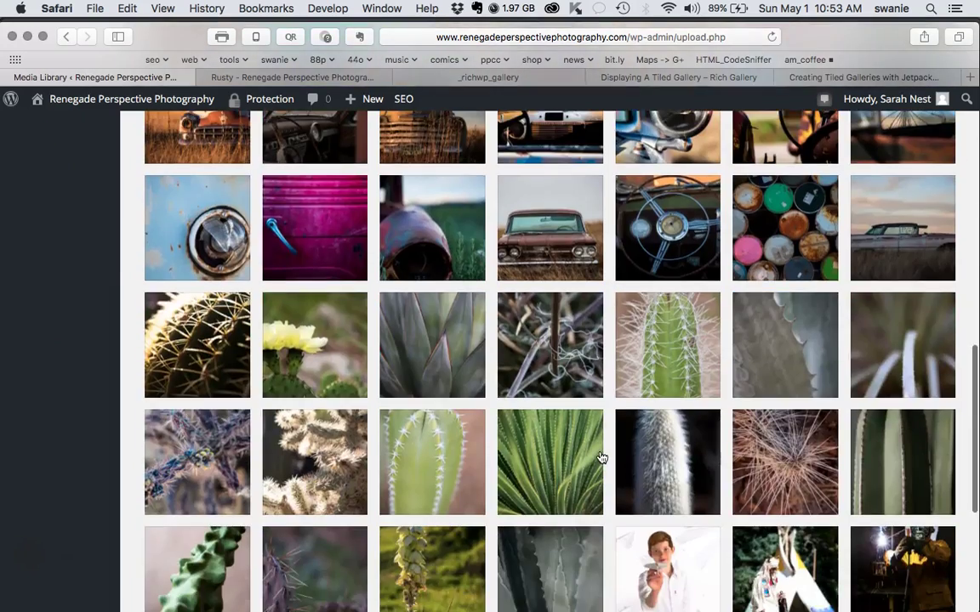
scroll(601, 458, "up", 8)
scroll(601, 458, "down", 5)
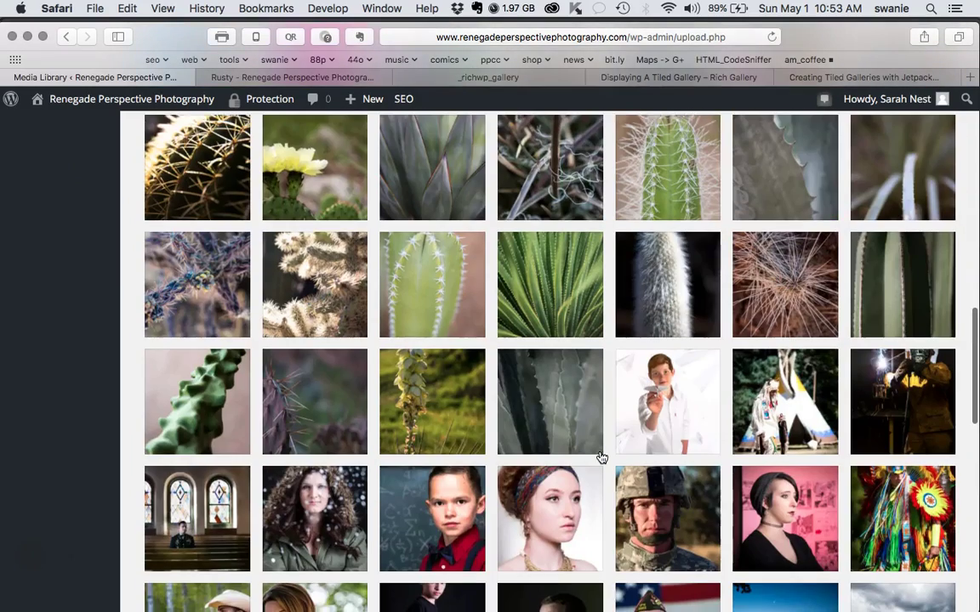
scroll(600, 457, "down", 12)
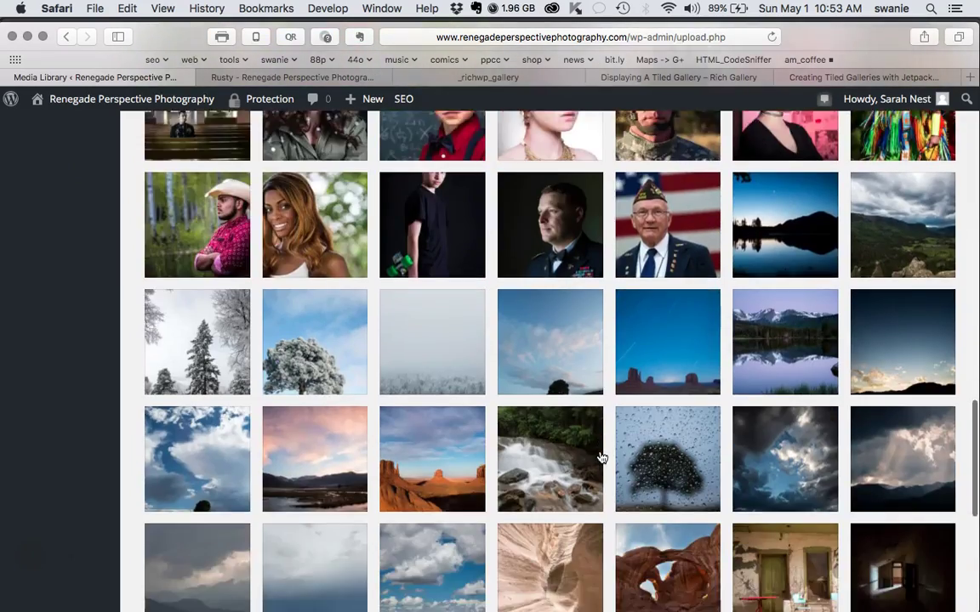
scroll(600, 458, "down", 7)
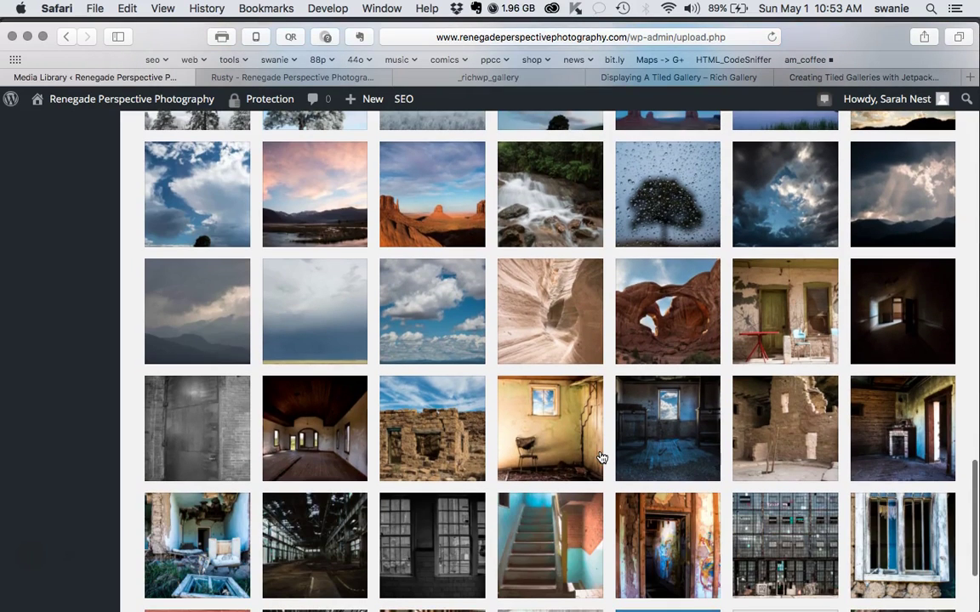
scroll(601, 457, "down", 5)
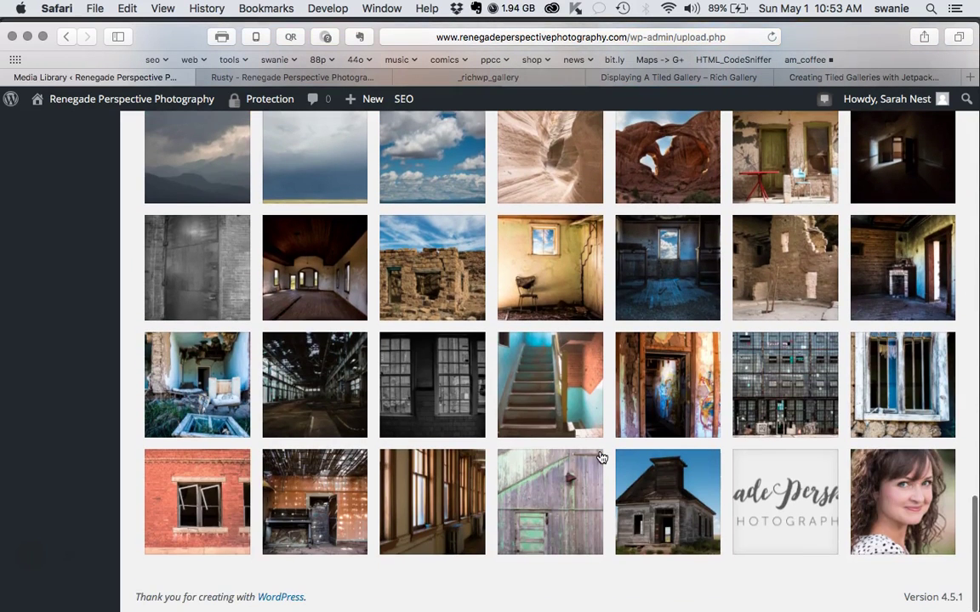
left_click(636, 381)
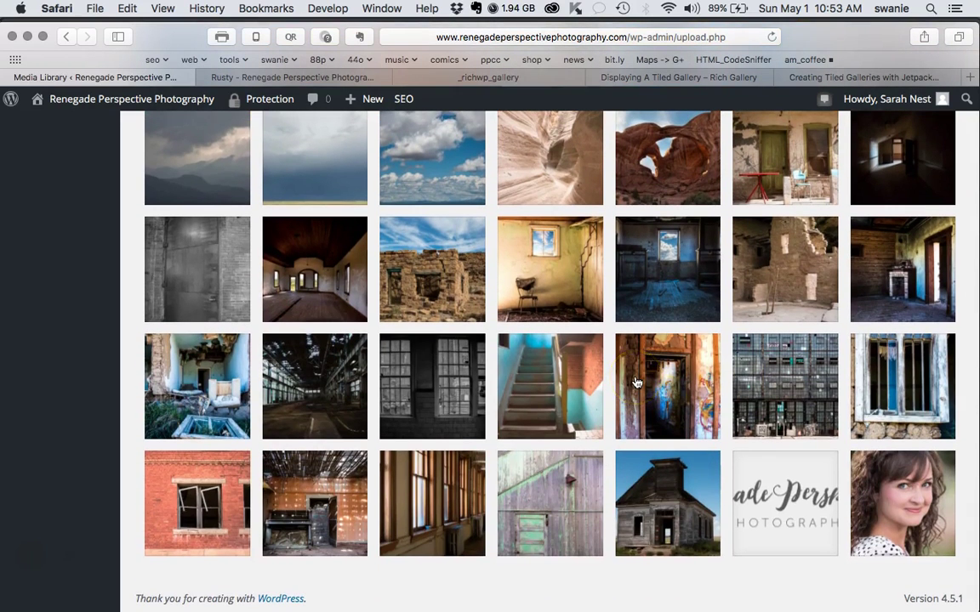
scroll(636, 382, "up", 10)
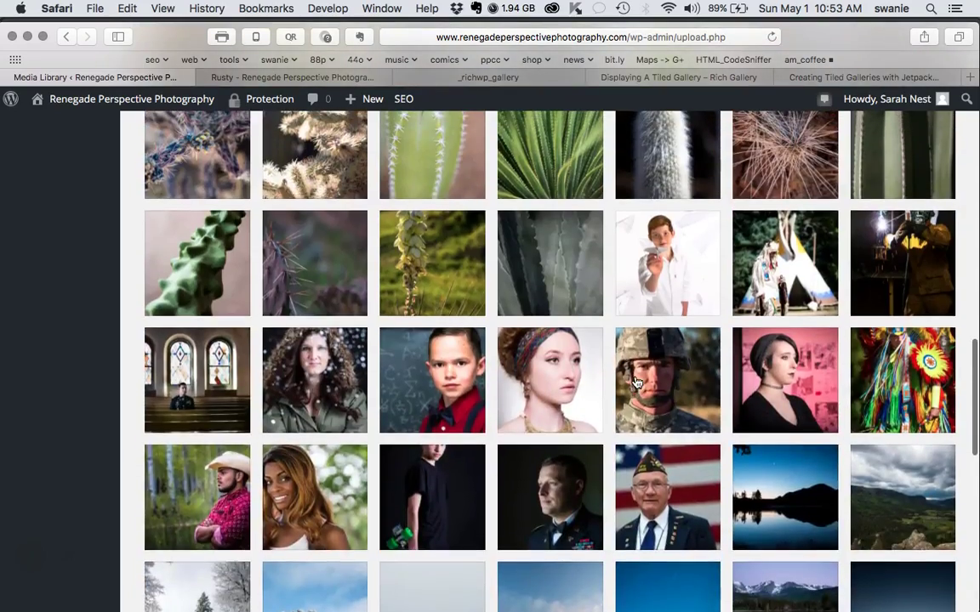
scroll(636, 382, "up", 15)
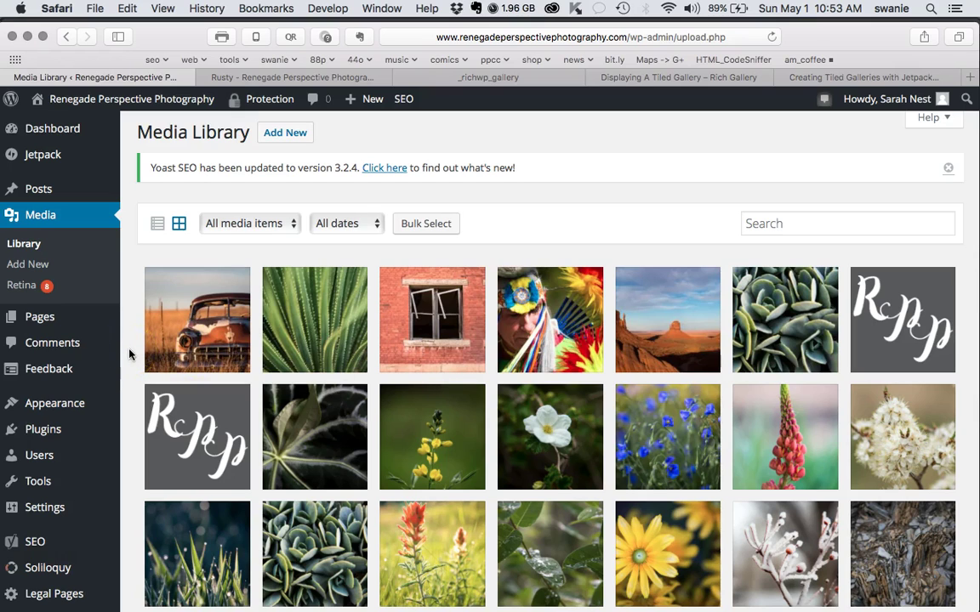
Step: Create a blank post with Posts > Add New
scroll(61, 365, "down", 3)
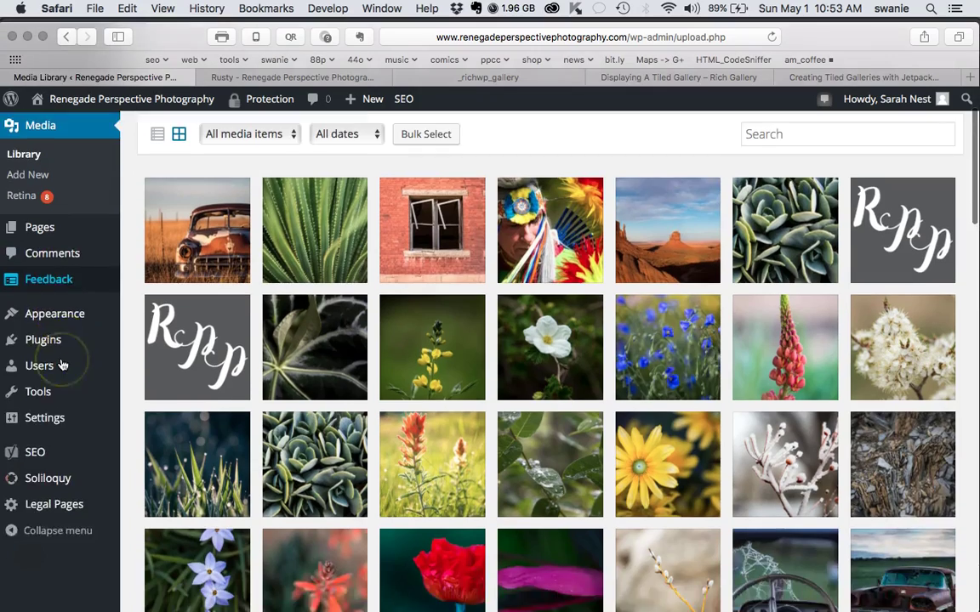
scroll(61, 365, "down", 2)
scroll(61, 365, "up", 3)
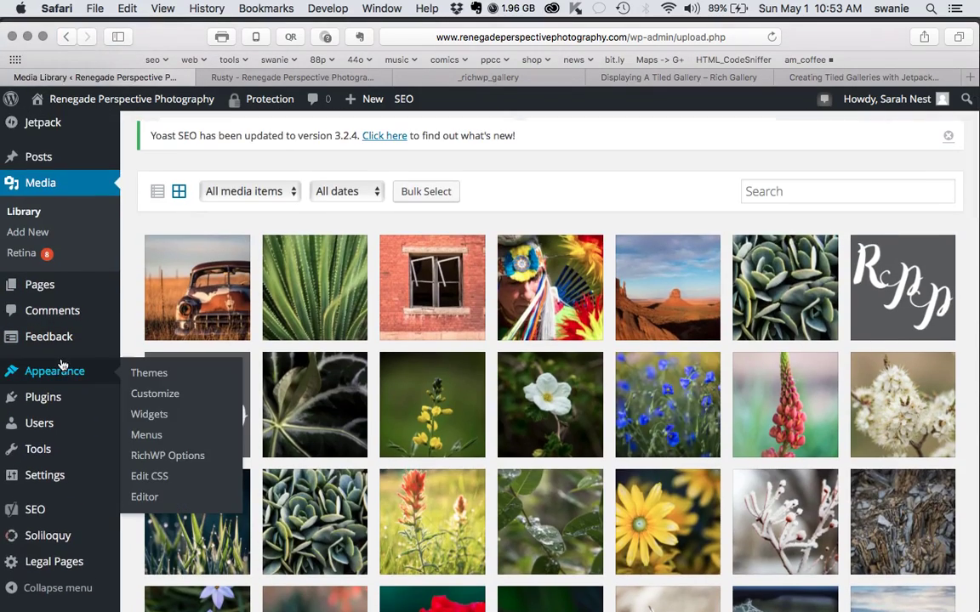
scroll(61, 365, "down", 5)
scroll(62, 368, "up", 6)
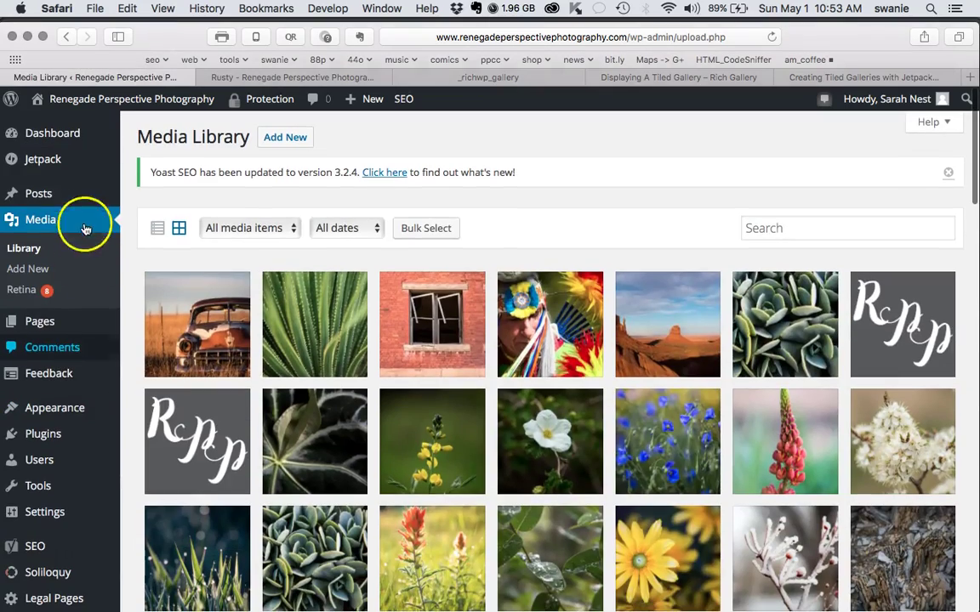
mouse_move(41, 202)
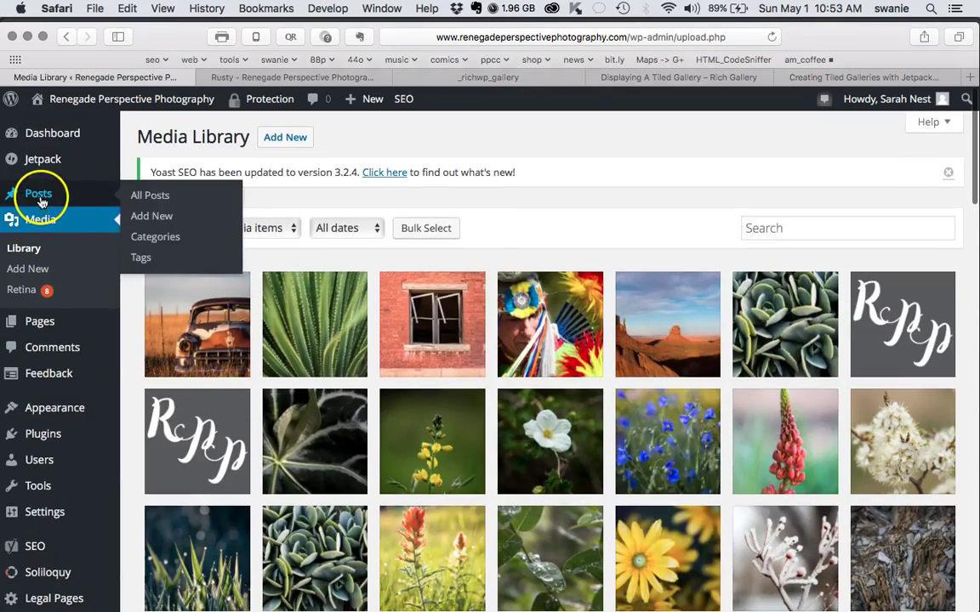
left_click(165, 221)
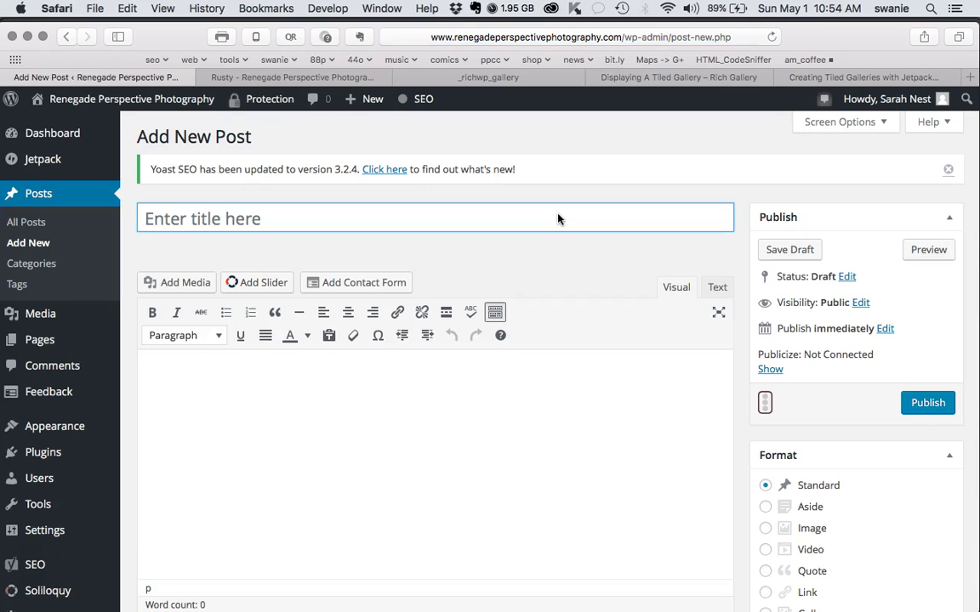
Step: Title the post 'Grand' so it autosaves as a draft
left_click(479, 224)
type("Grand")
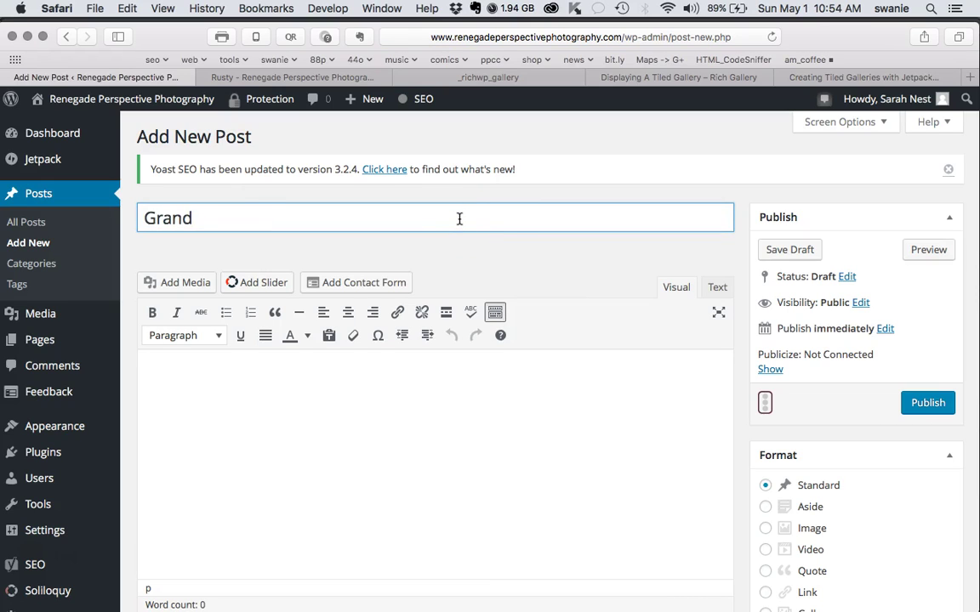
left_click(459, 393)
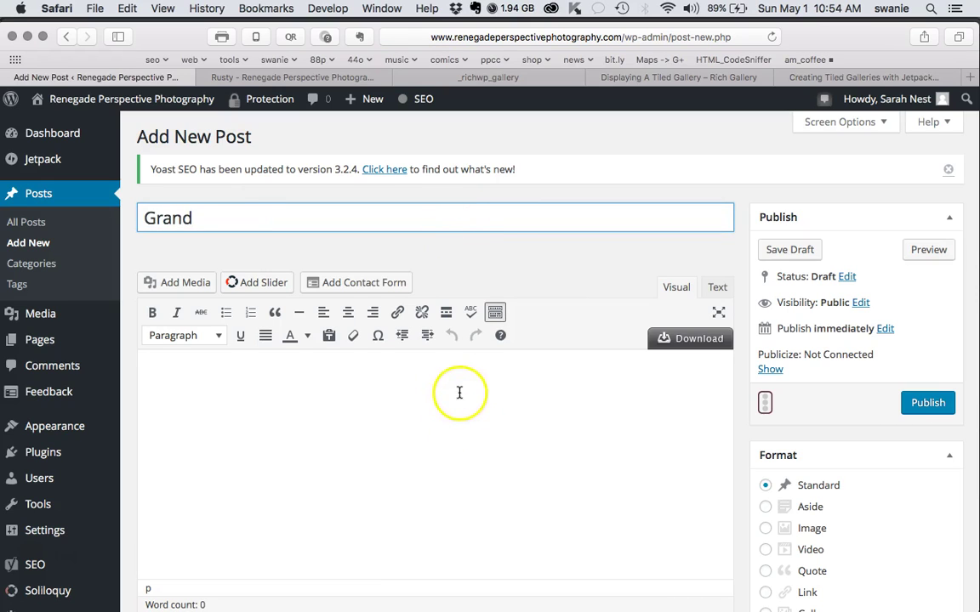
left_click(458, 393)
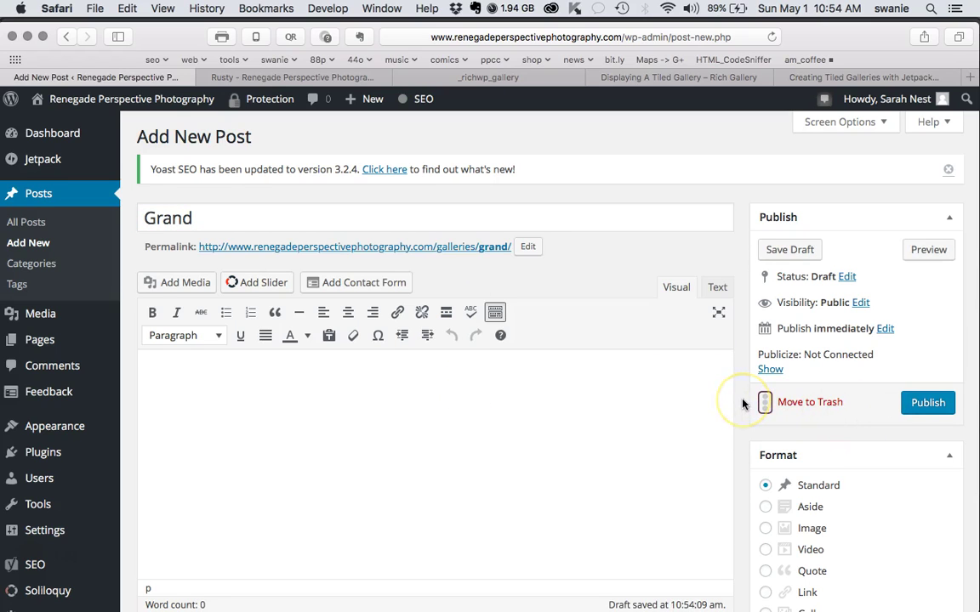
Step: Choose Gallery as the post format
scroll(742, 404, "down", 5)
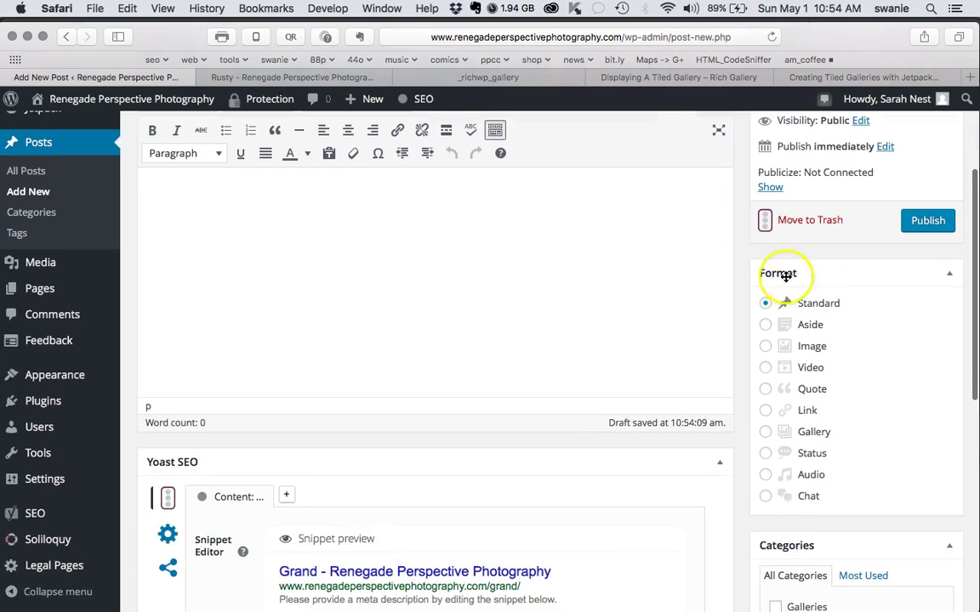
left_click(765, 432)
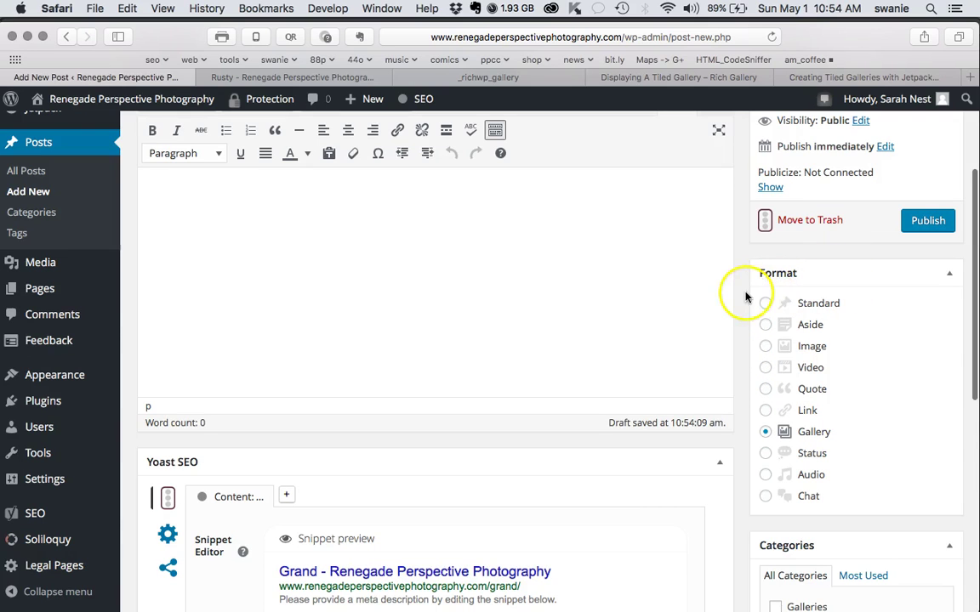
scroll(741, 297, "up", 5)
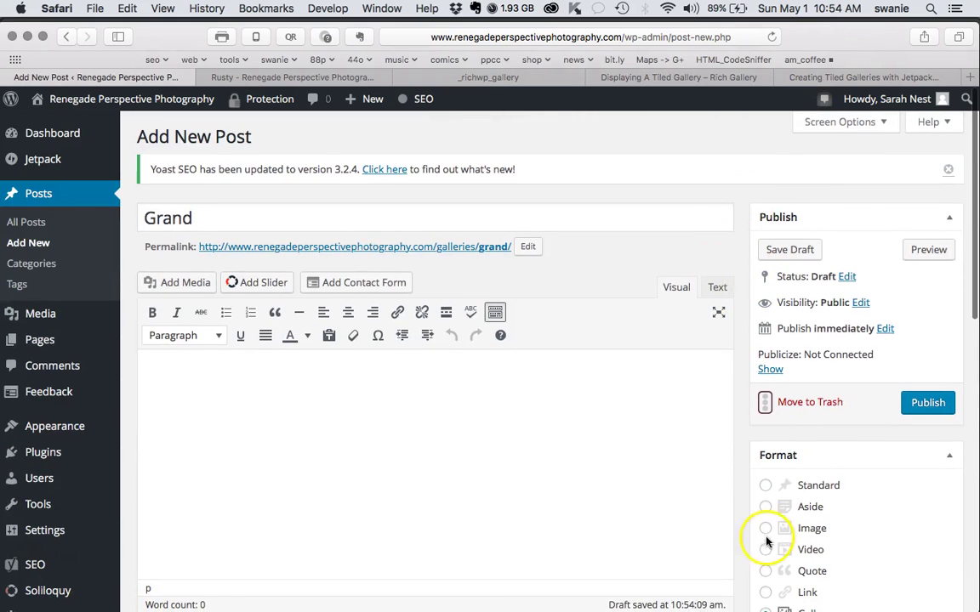
Step: Toggle the Format panel off and on in Screen Options, close it, and verify Gallery is selected
left_click(883, 122)
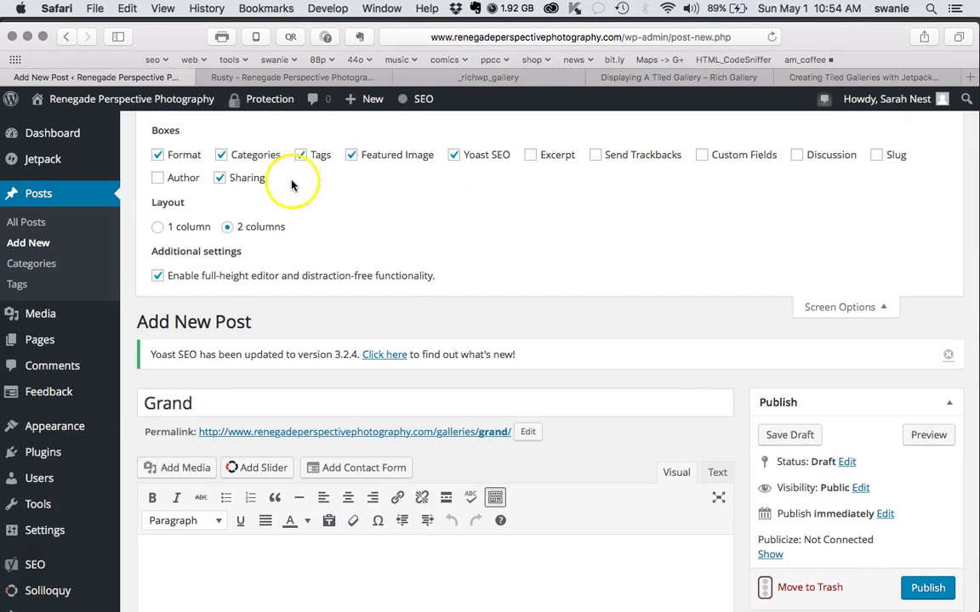
left_click(165, 158)
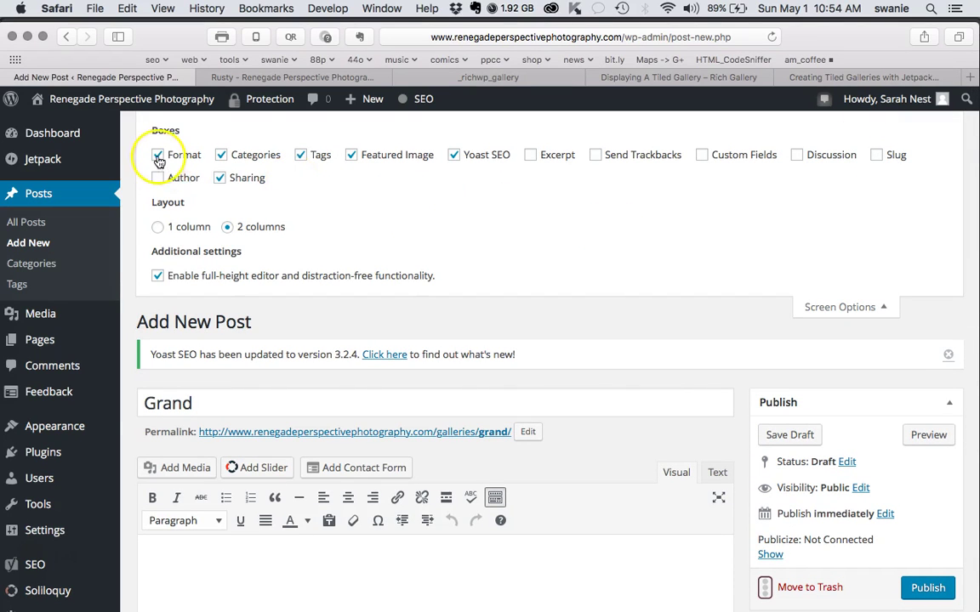
left_click(167, 158)
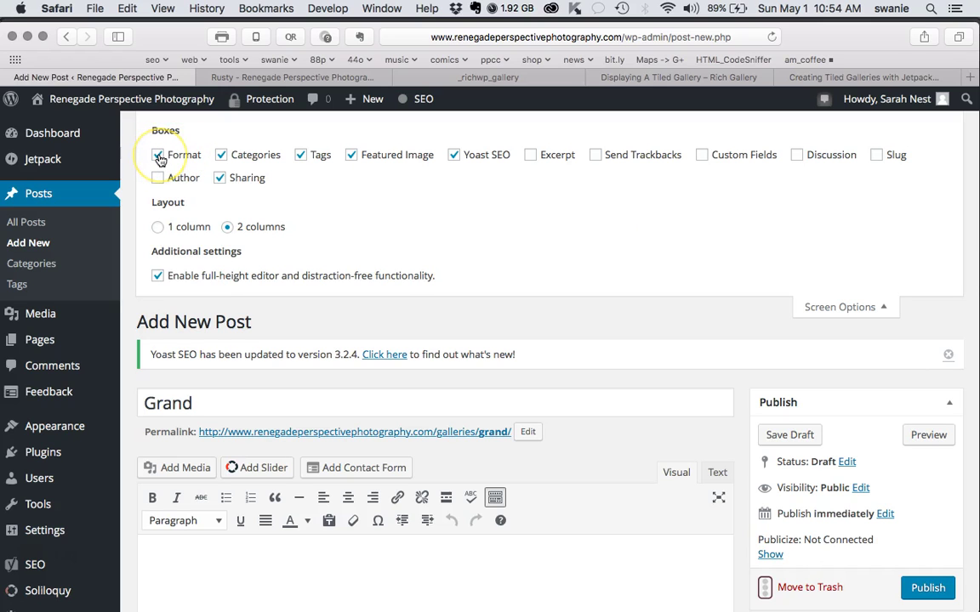
left_click(857, 307)
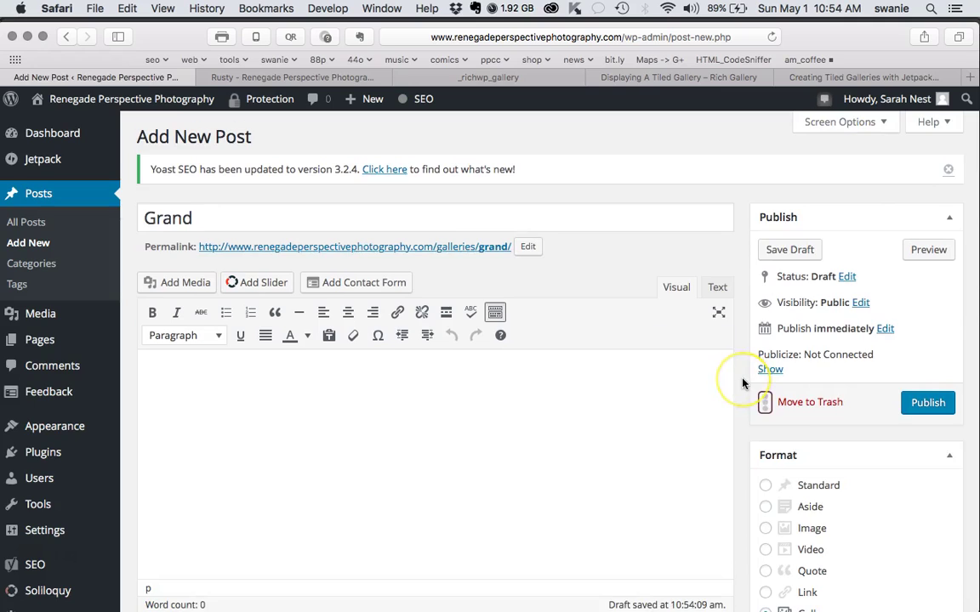
scroll(737, 375, "down", 4)
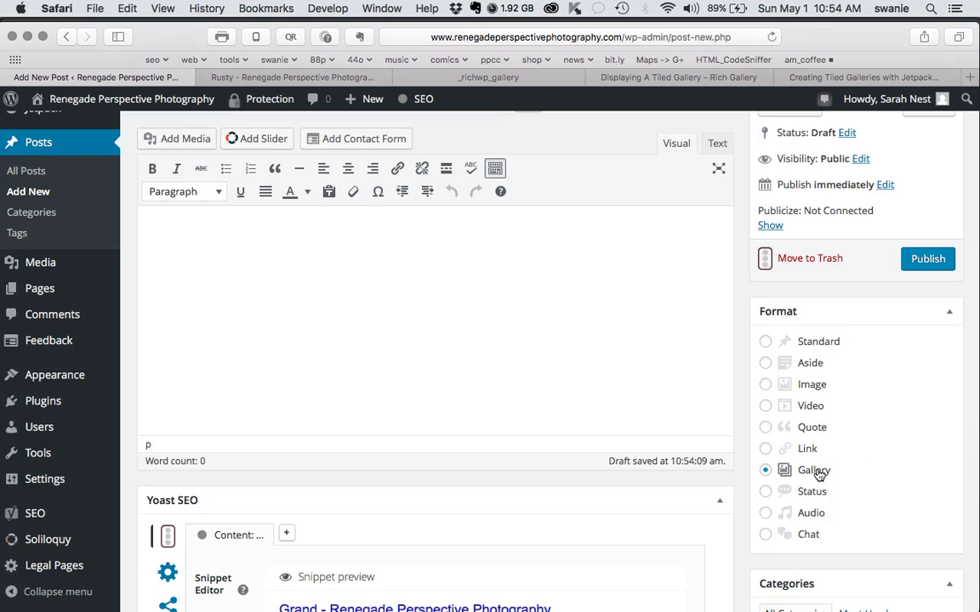
scroll(745, 426, "up", 4)
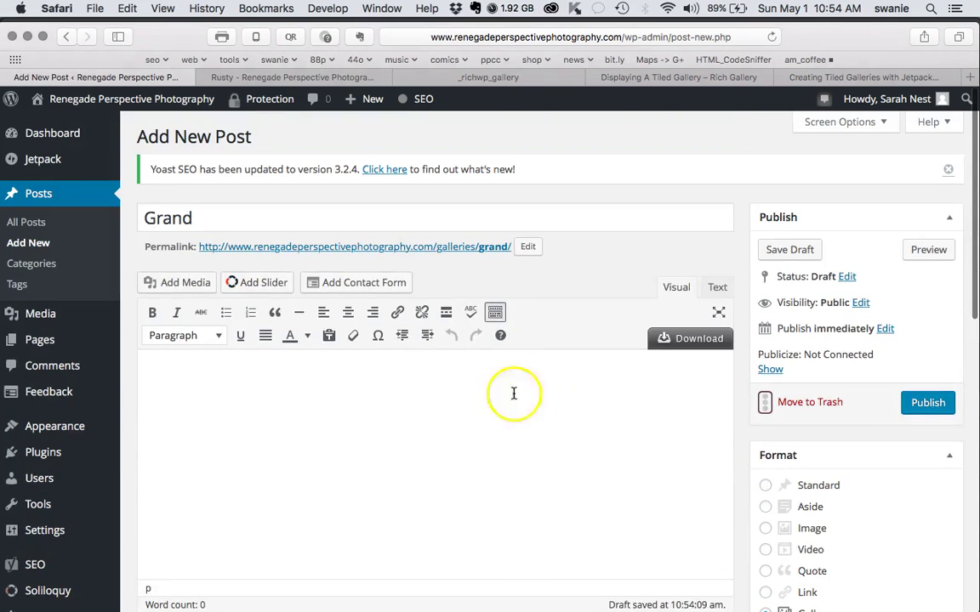
left_click(398, 385)
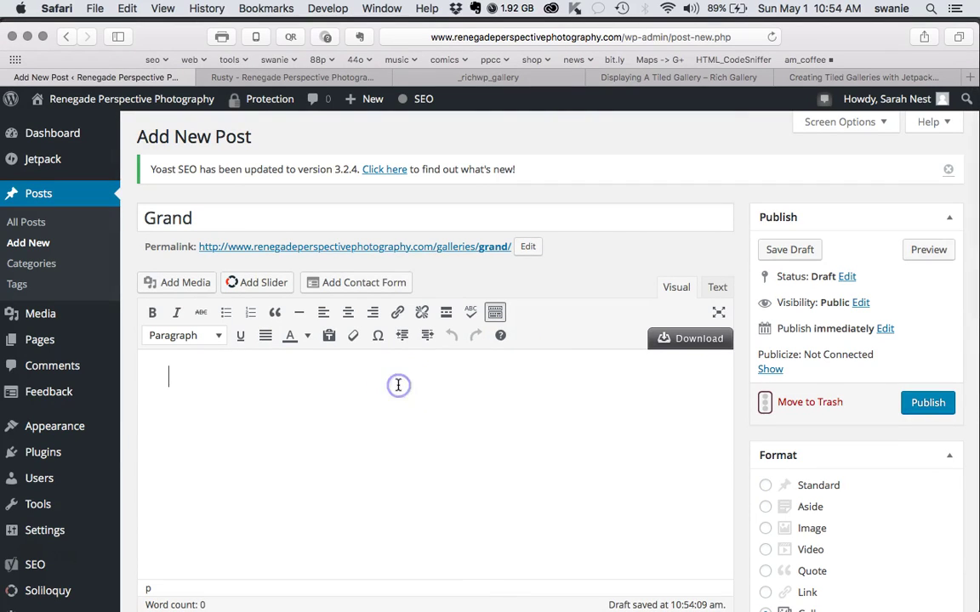
left_click(171, 287)
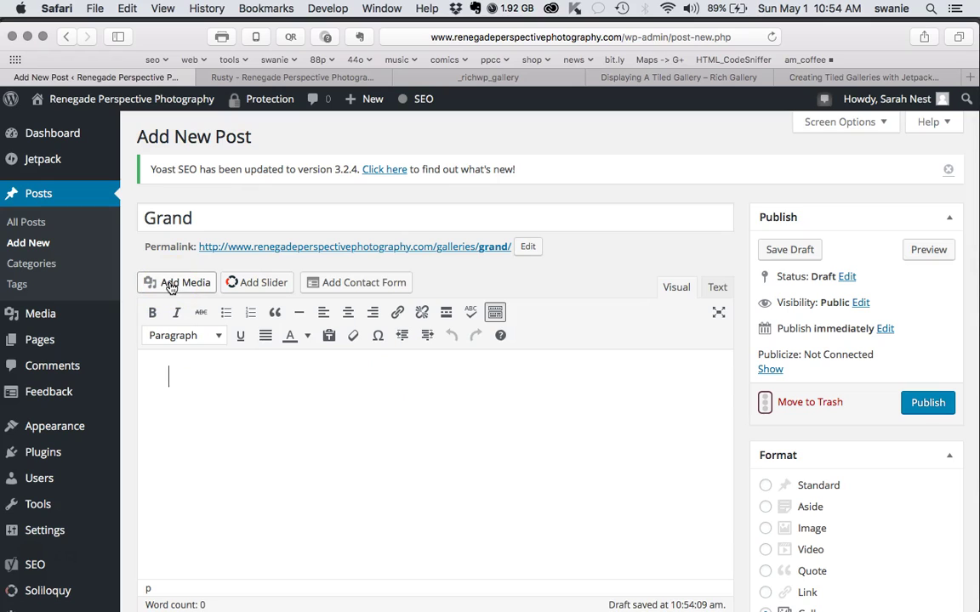
left_click(186, 383)
left_click(220, 389)
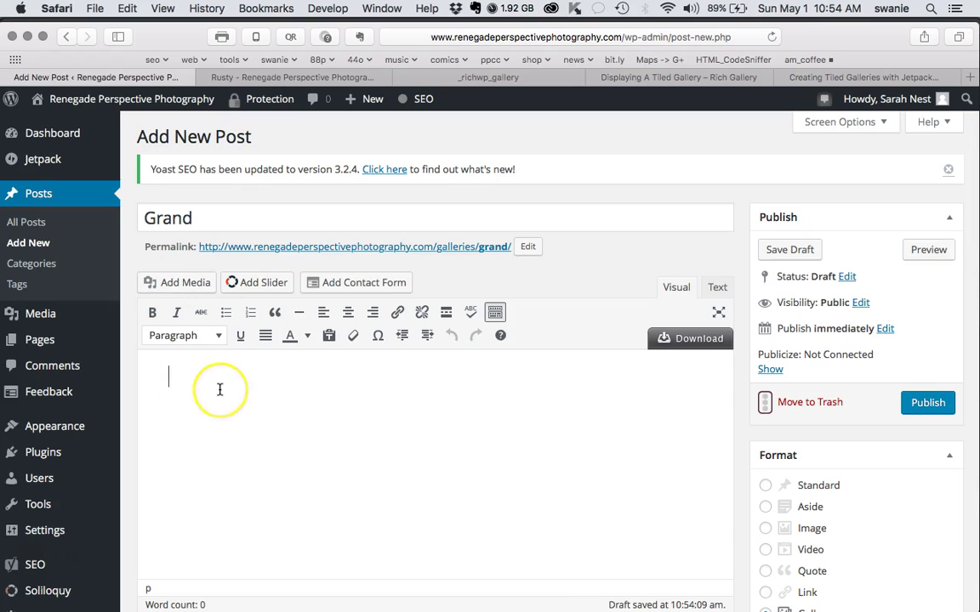
Step: In Add Media, give the arches photo the alt text 'Arches'
left_click(180, 283)
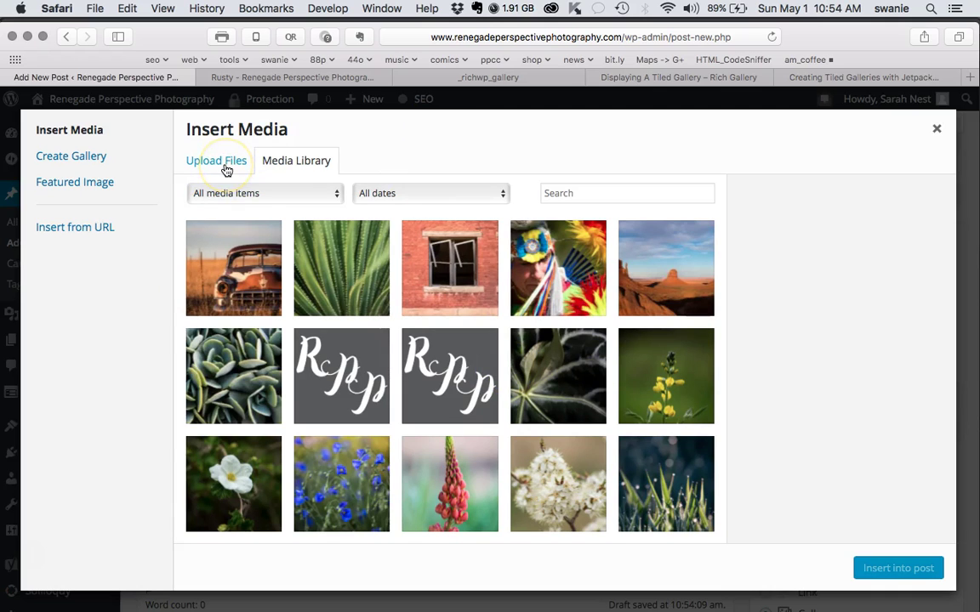
scroll(482, 395, "down", 3)
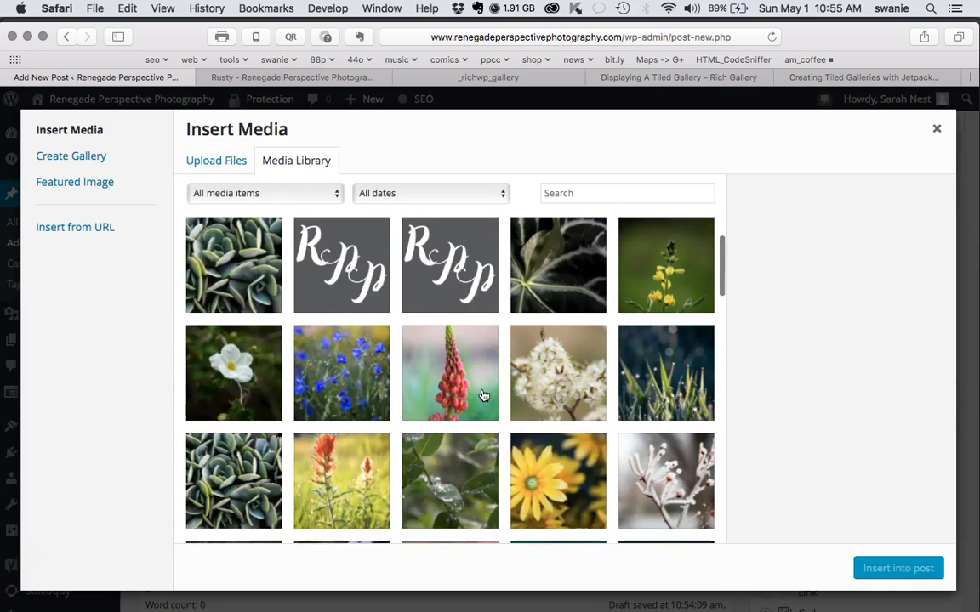
scroll(482, 396, "down", 10)
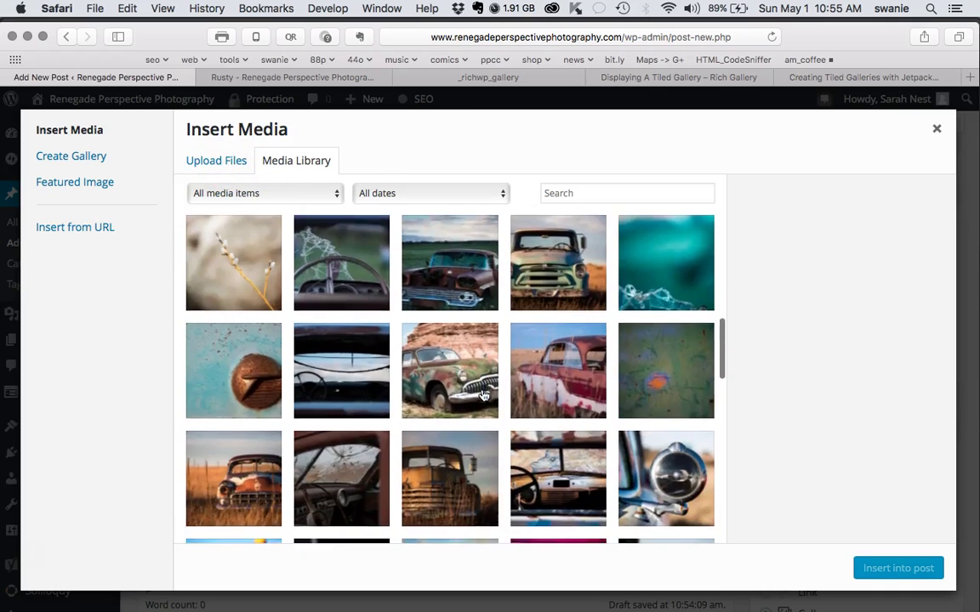
scroll(482, 395, "down", 10)
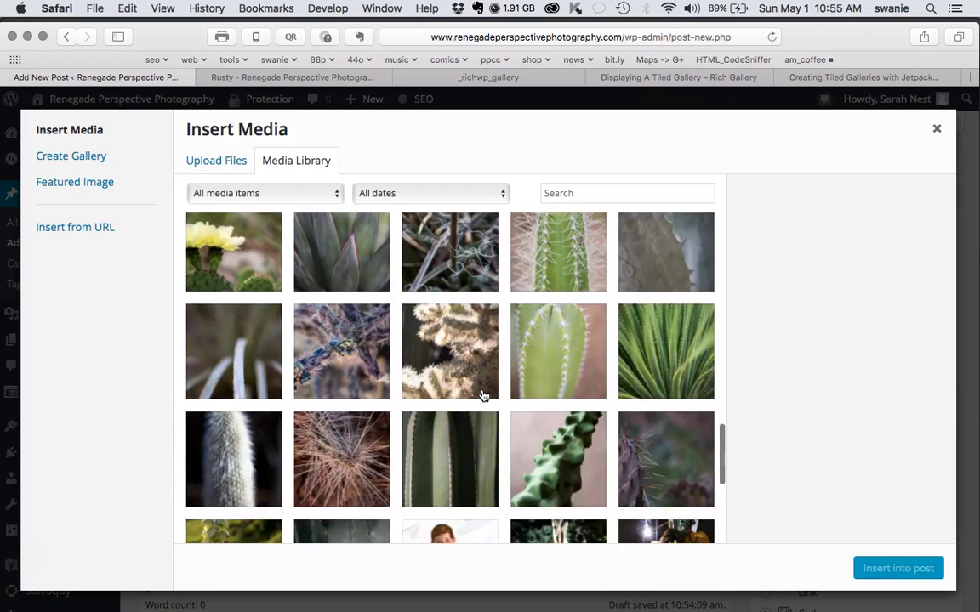
scroll(482, 396, "down", 3)
scroll(483, 396, "down", 2)
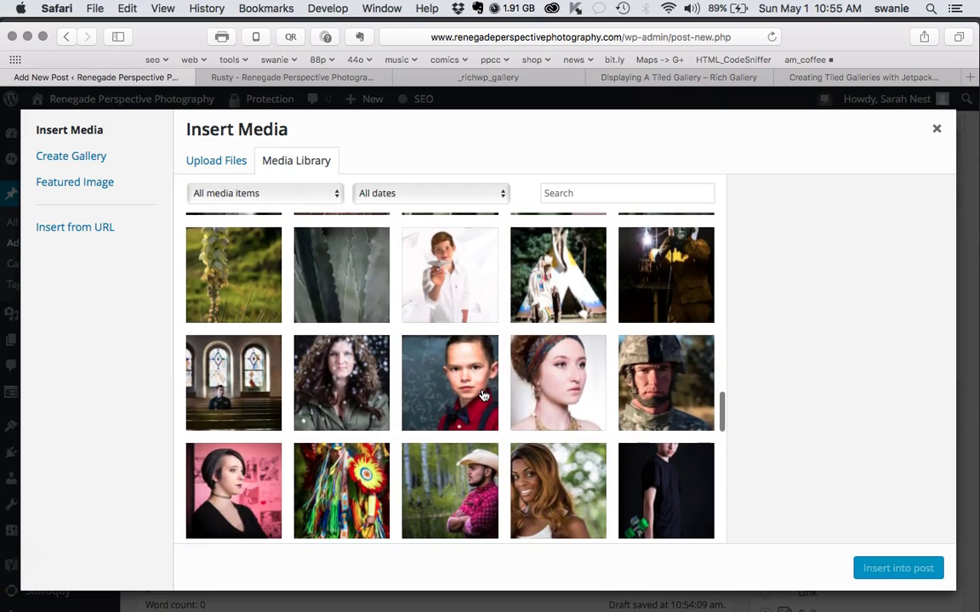
scroll(482, 396, "down", 8)
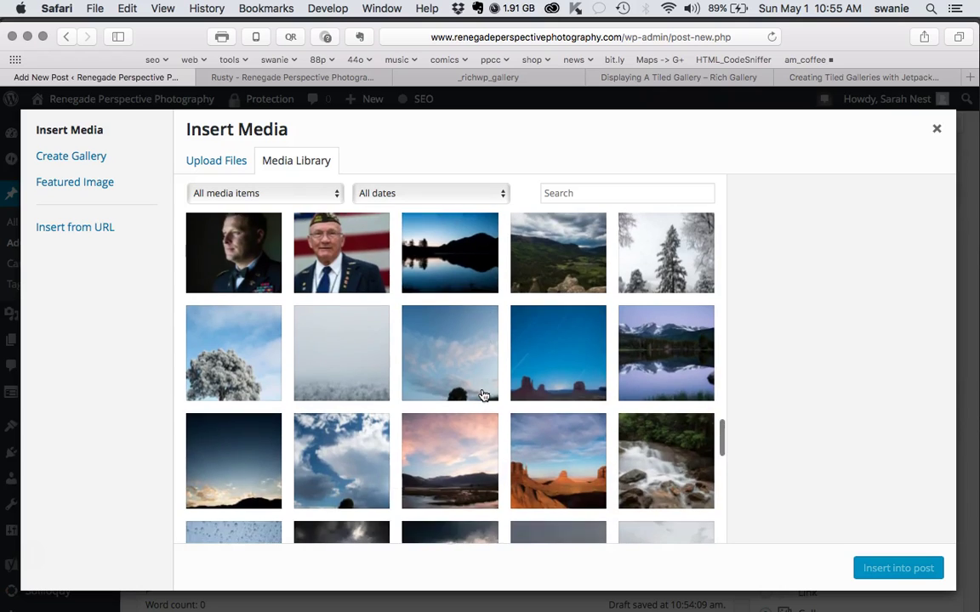
scroll(483, 396, "up", 2)
scroll(482, 395, "down", 7)
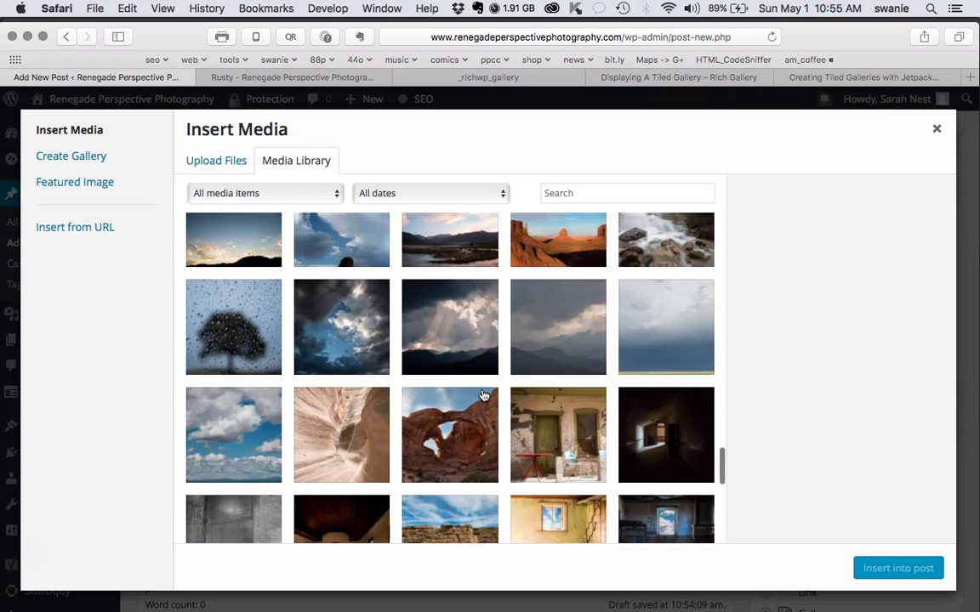
left_click(460, 431)
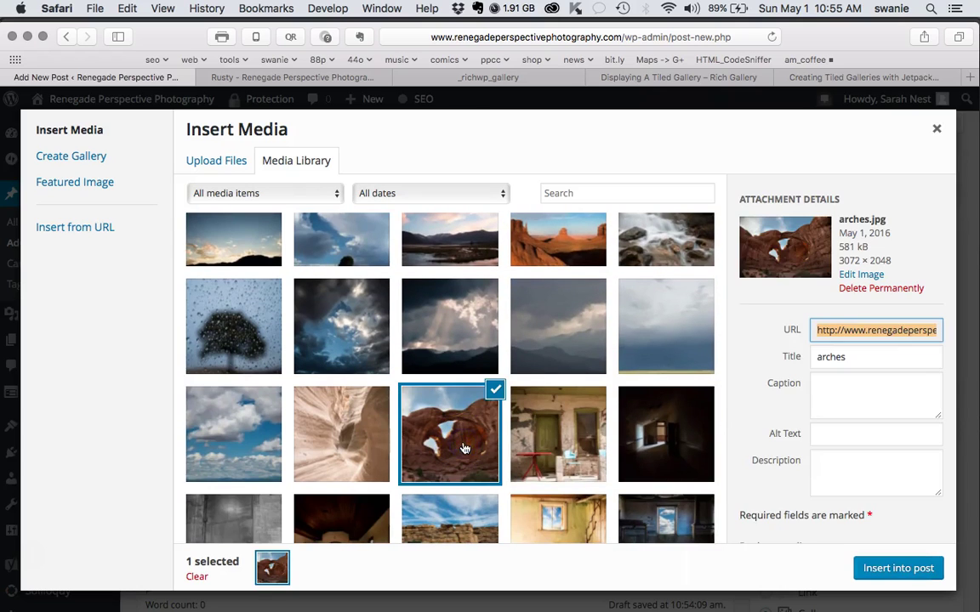
left_click(868, 433)
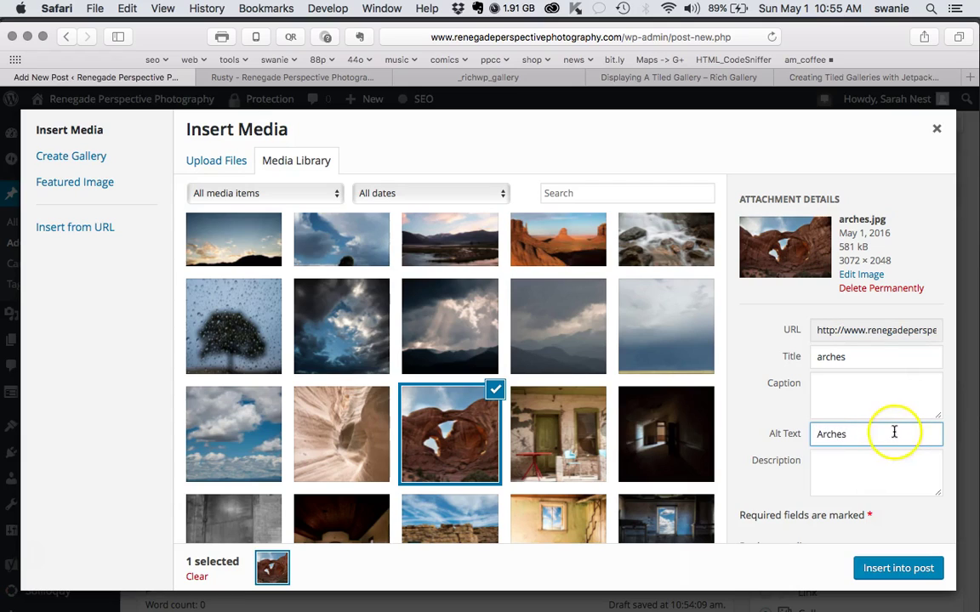
left_click(864, 361)
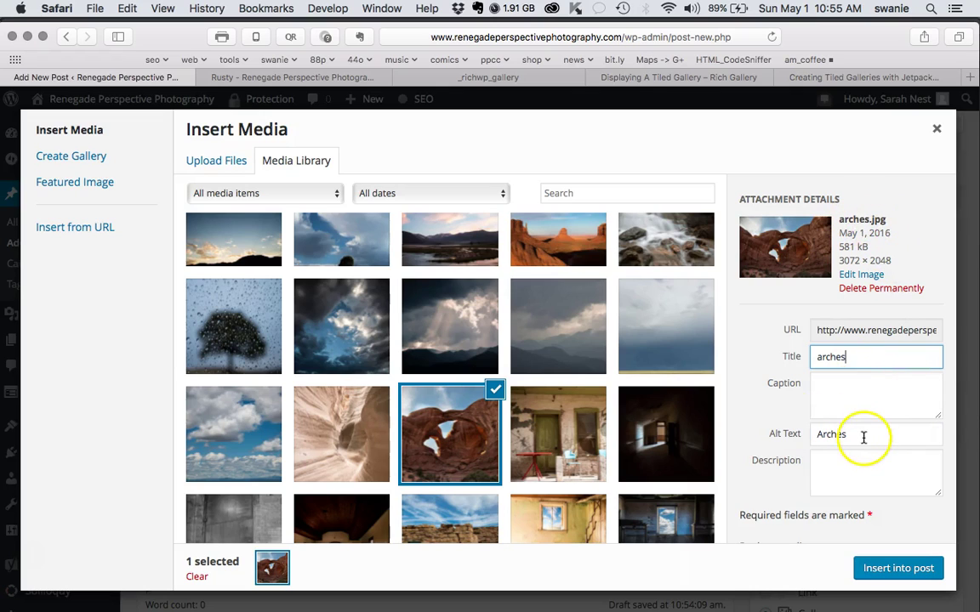
Step: Add alt text 'Canyon', 'Clouds for Days', 'Earth and Sky' and 'From the Parking Lot' to those photos
left_click(340, 442)
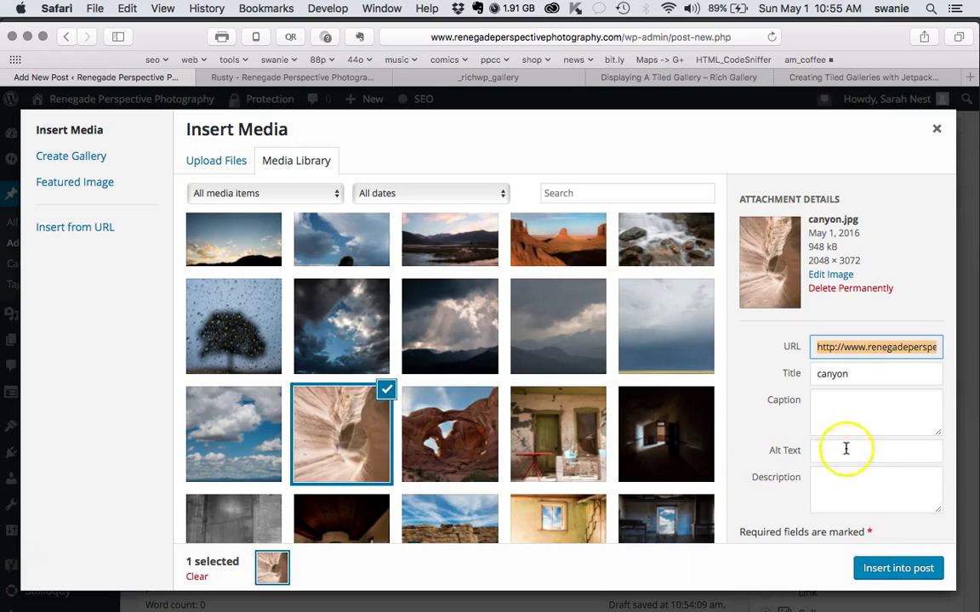
left_click(848, 454)
type("Cany")
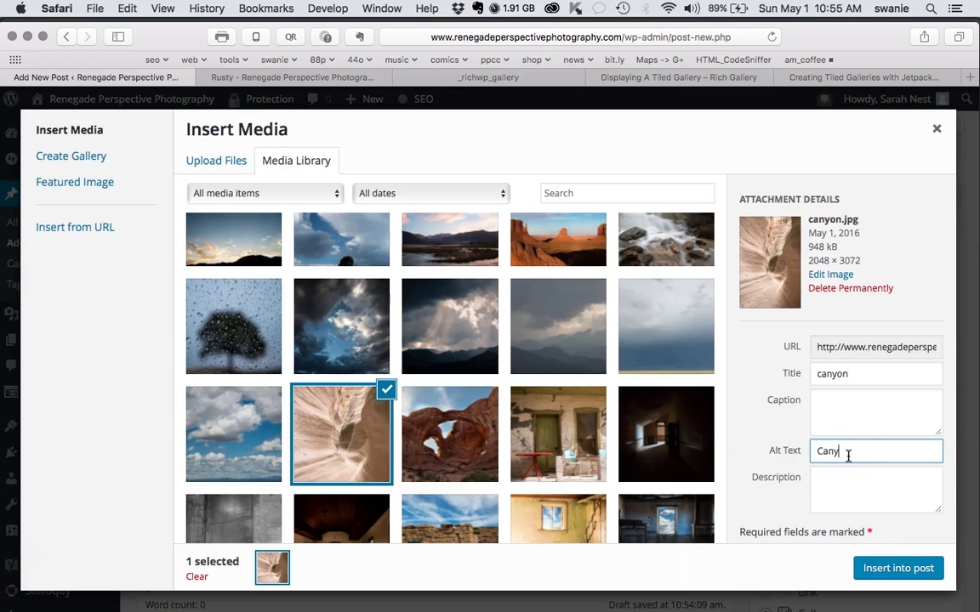
type("on")
left_click(212, 417)
left_click(904, 430)
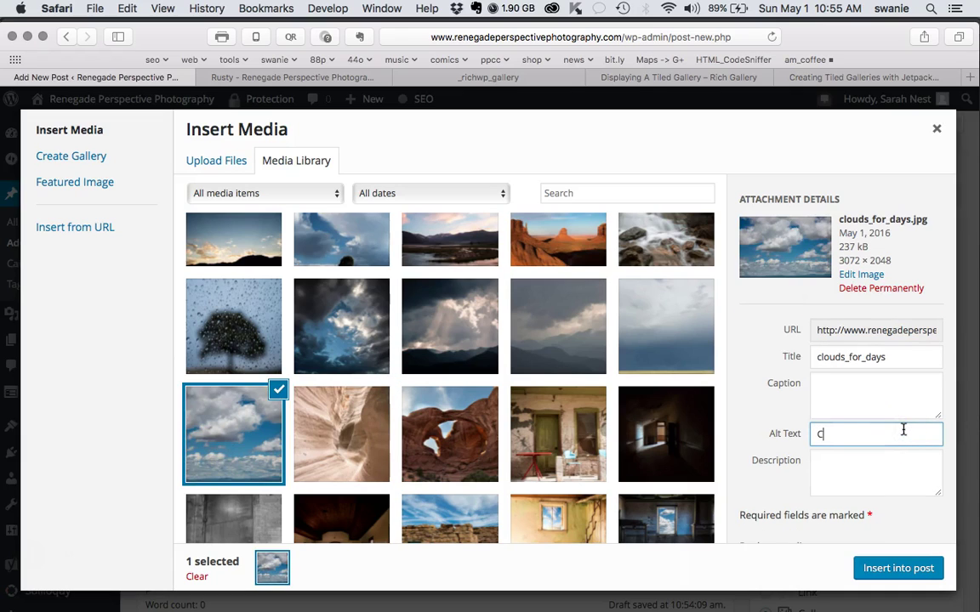
type("Clouds for Days")
left_click(644, 322)
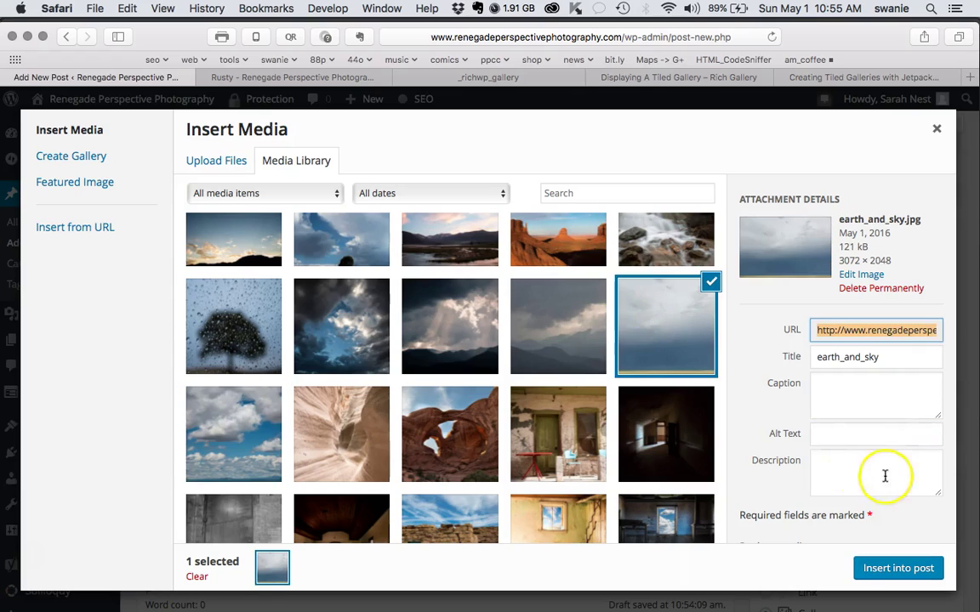
left_click(884, 433)
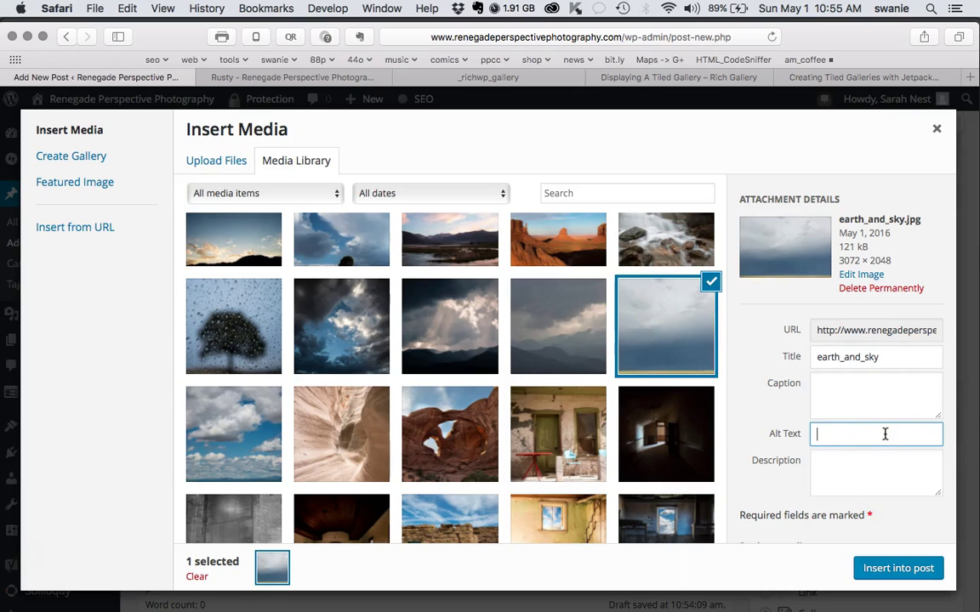
type("Earth and Sky")
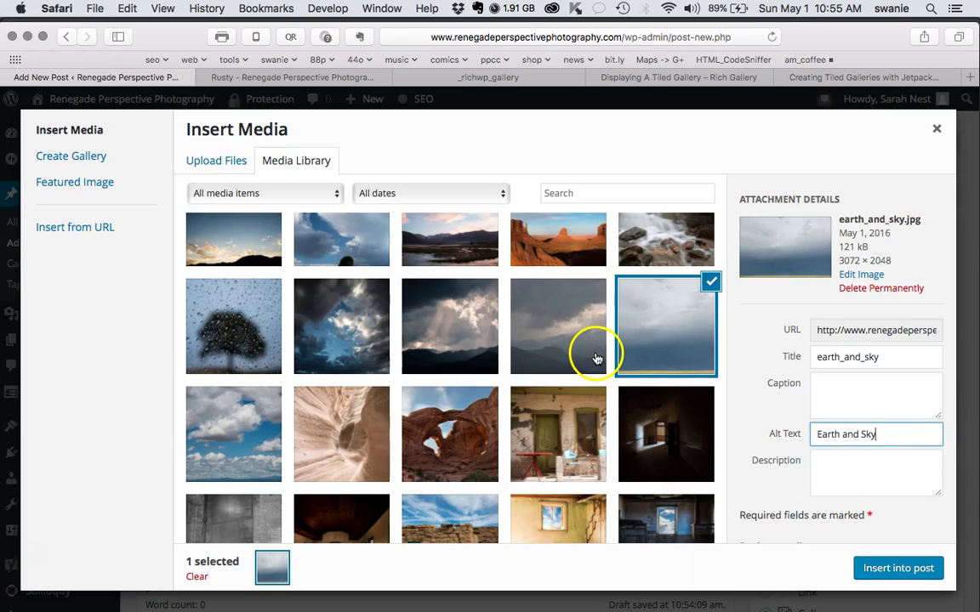
left_click(595, 356)
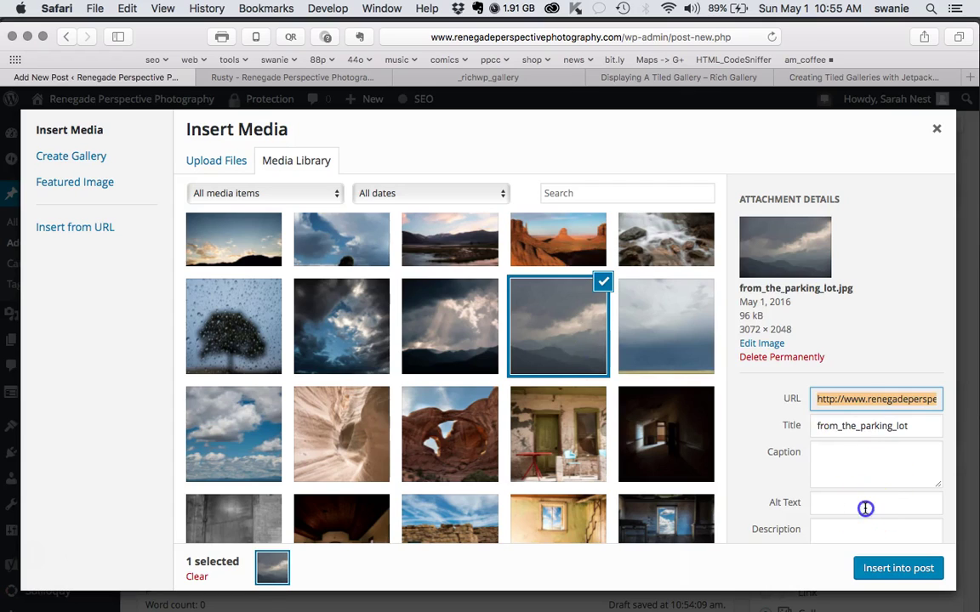
left_click(865, 508)
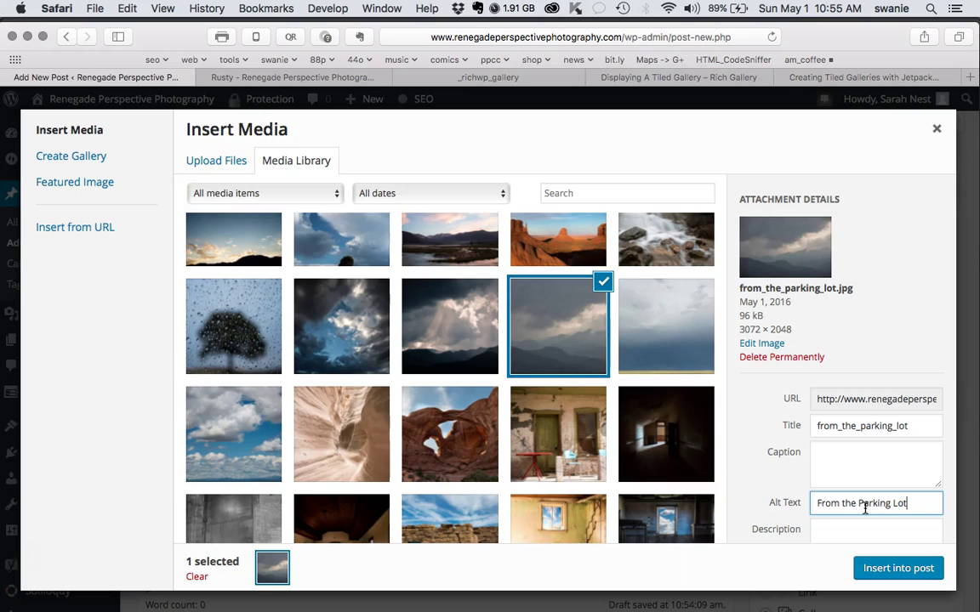
Step: Give here_again, hole and in_every_drop the alt text 'Here Again', 'Hole' and 'In Every Drop'
left_click(455, 321)
left_click(875, 433)
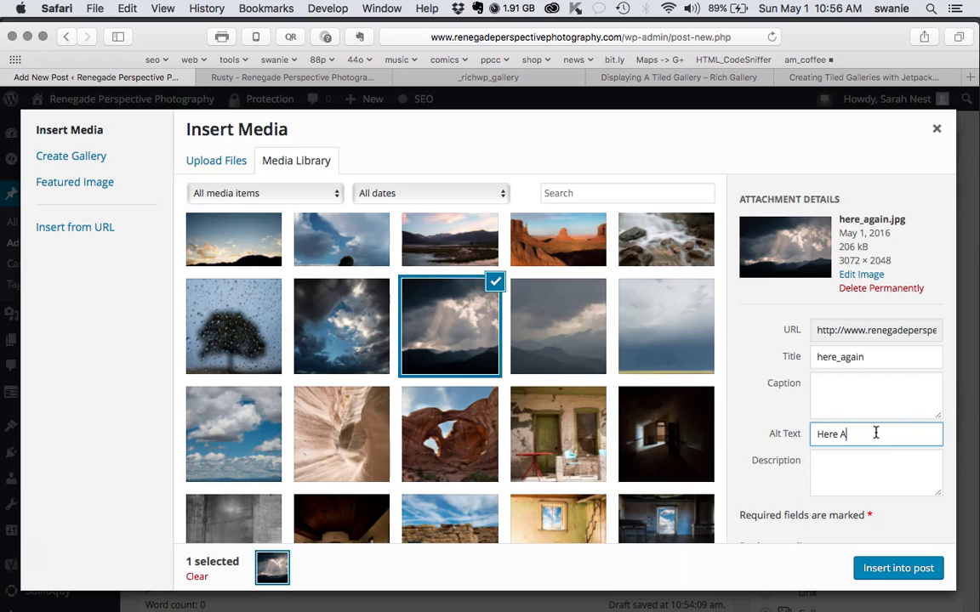
type("Here Again")
left_click(355, 350)
left_click(838, 438)
type("Hole")
left_click(230, 347)
left_click(830, 456)
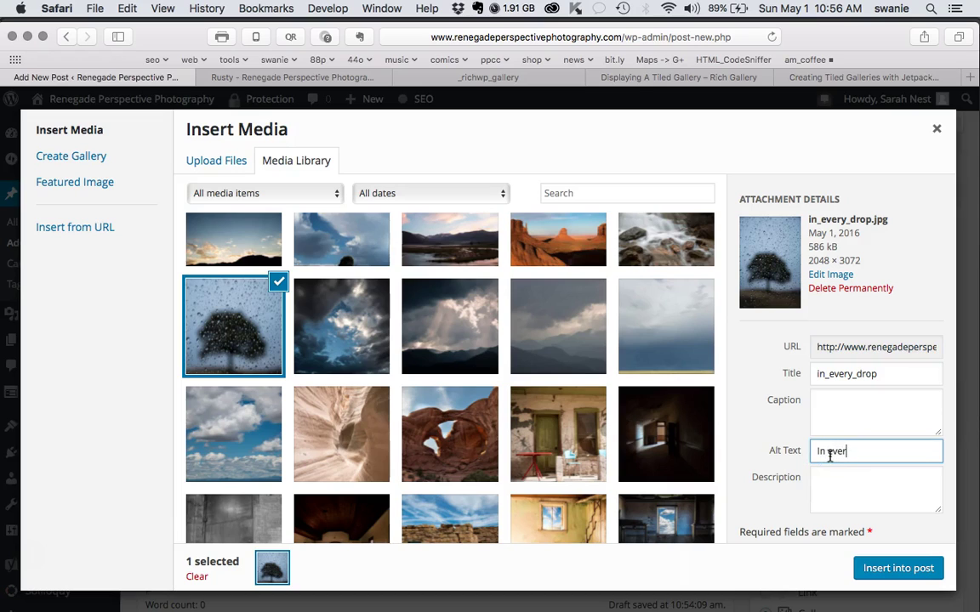
type("In Every Drop")
Step: Add alt text 'In The Middle', 'Monument Valley' and 'Moraine Park' to those three photos
scroll(684, 384, "up", 3)
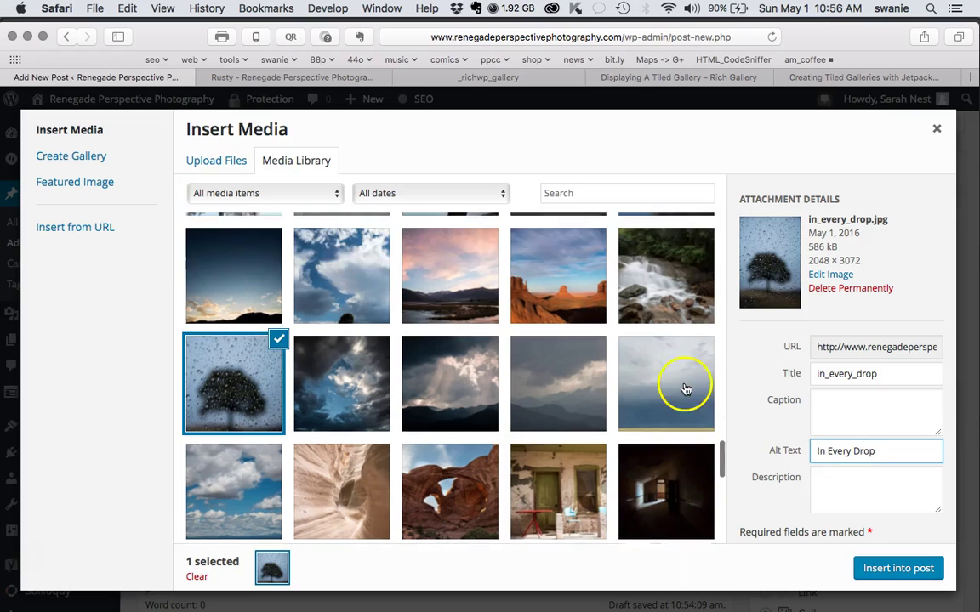
left_click(671, 305)
left_click(837, 435)
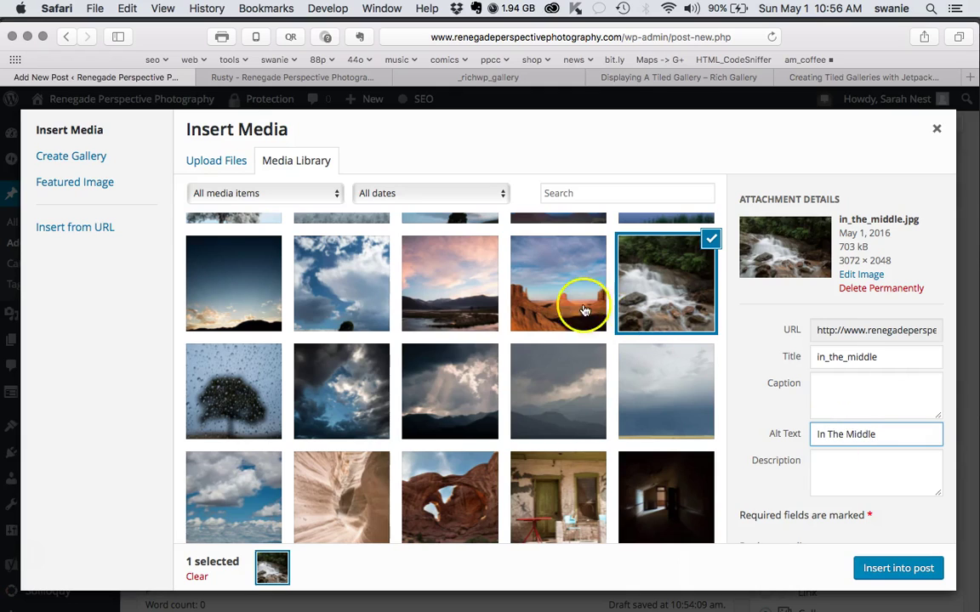
left_click(572, 304)
left_click(855, 436)
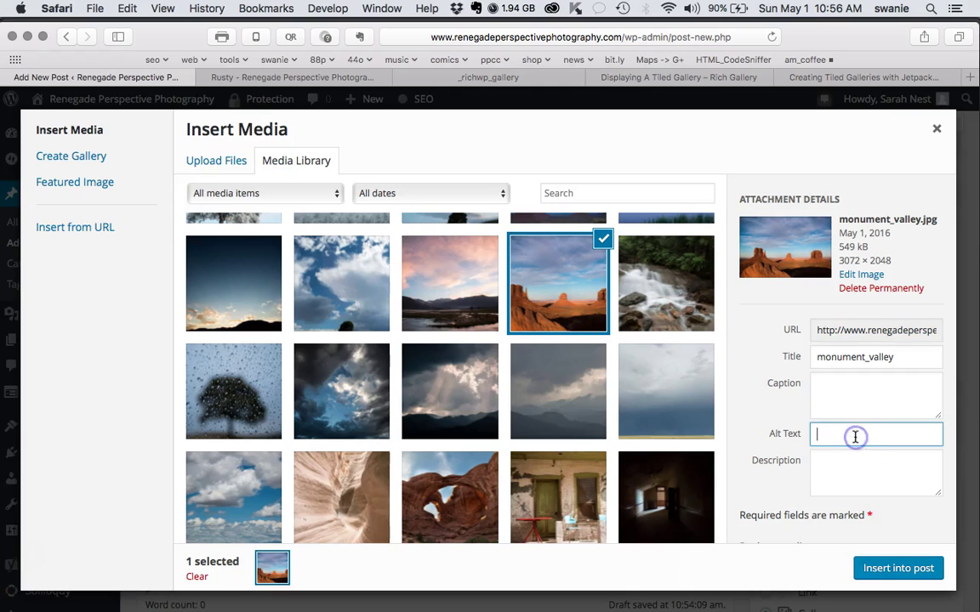
type("Monument Va")
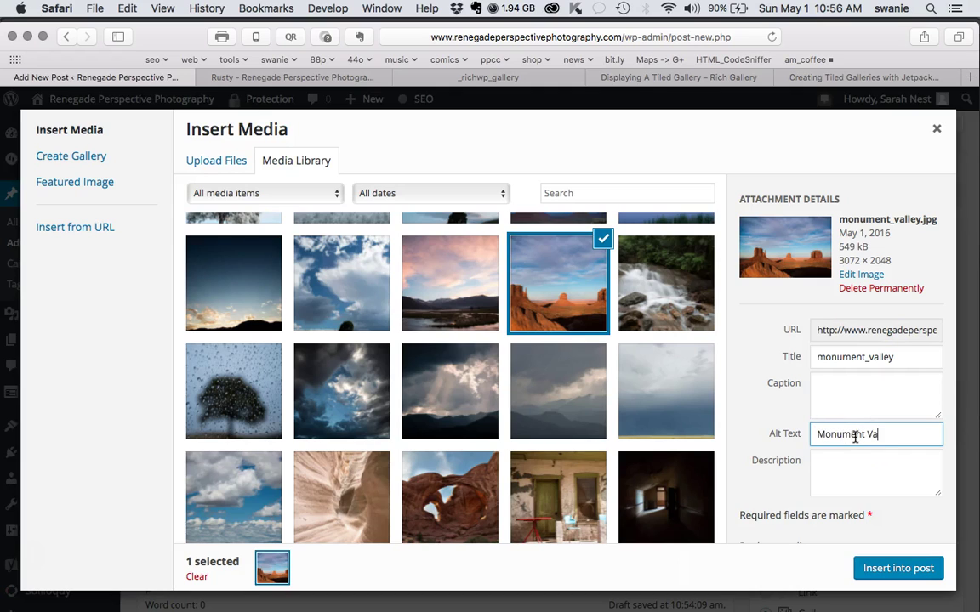
type("lley")
left_click(470, 284)
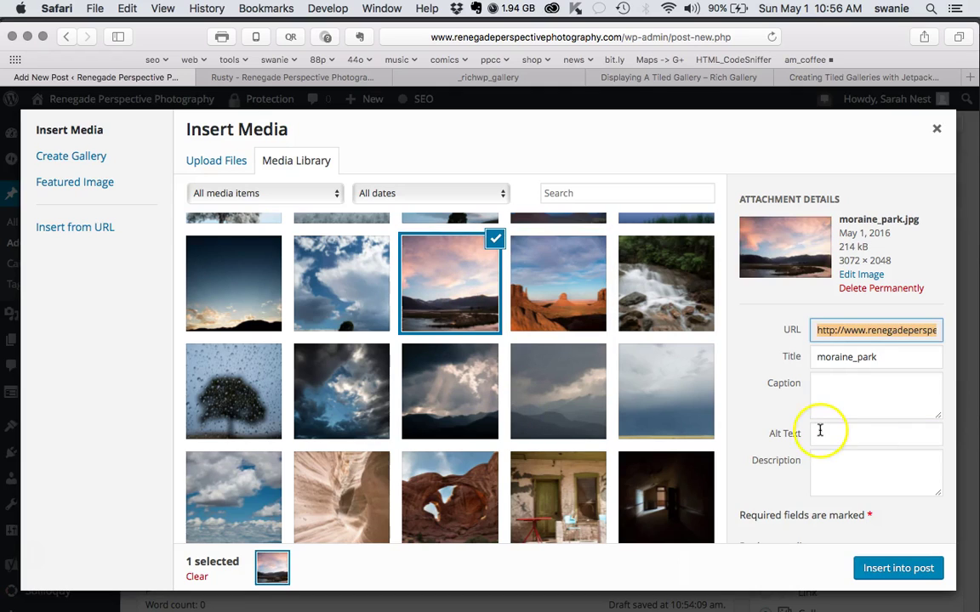
left_click(849, 436)
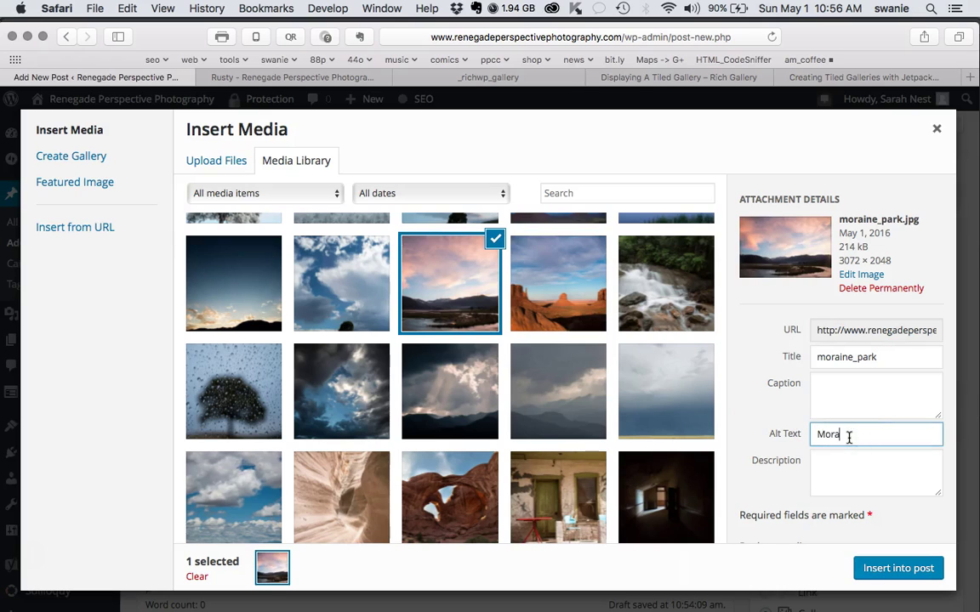
type("Moraine Park")
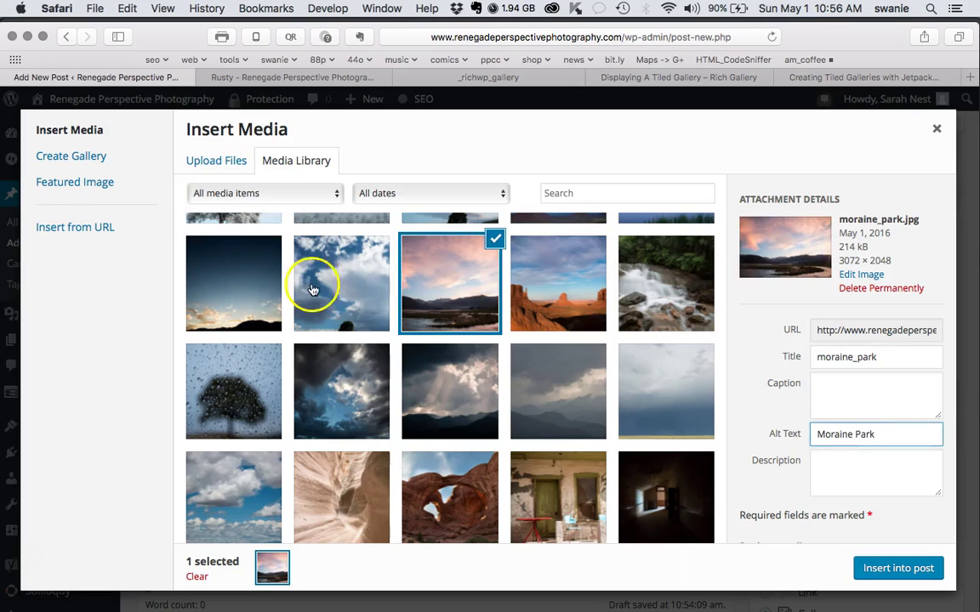
Step: Give my_tree, runaway_sky and sprague_lake the alt text 'My Tree', 'Runaway Sky' and 'Sprague Lake'
left_click(327, 281)
left_click(885, 452)
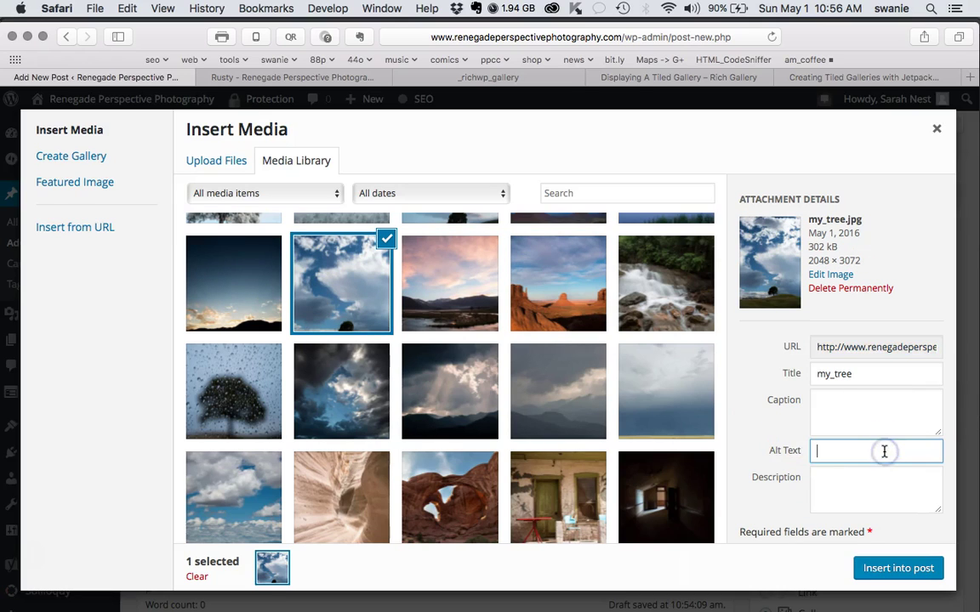
type("My Tree")
left_click(265, 299)
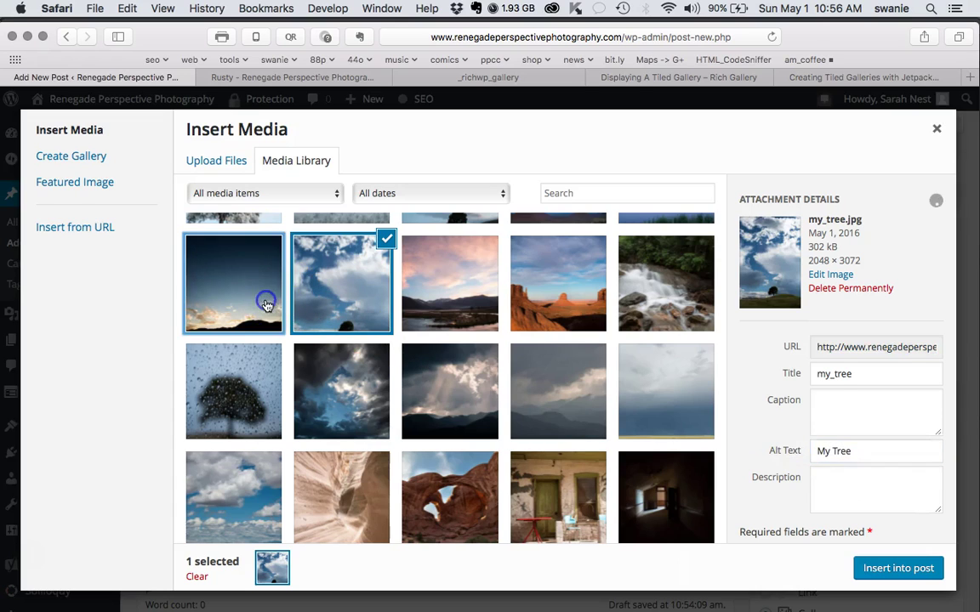
left_click(838, 434)
type("Runaway Sky")
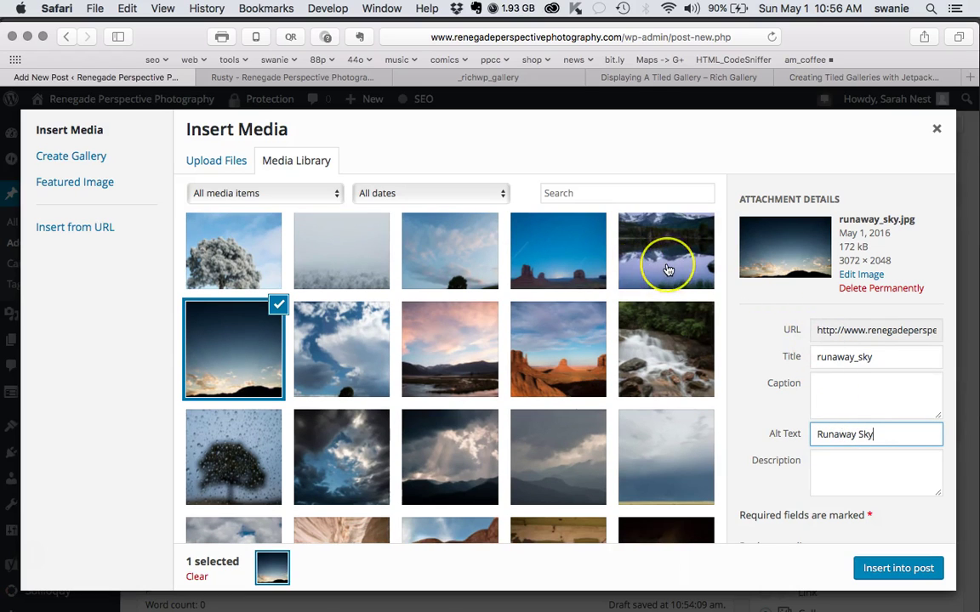
scroll(669, 269, "up", 3)
left_click(668, 369)
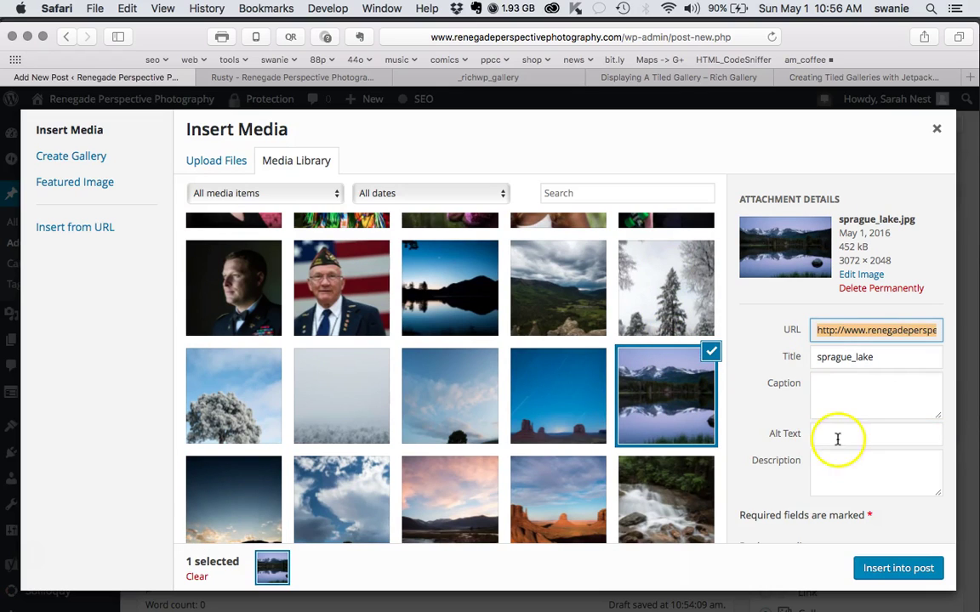
left_click(838, 436)
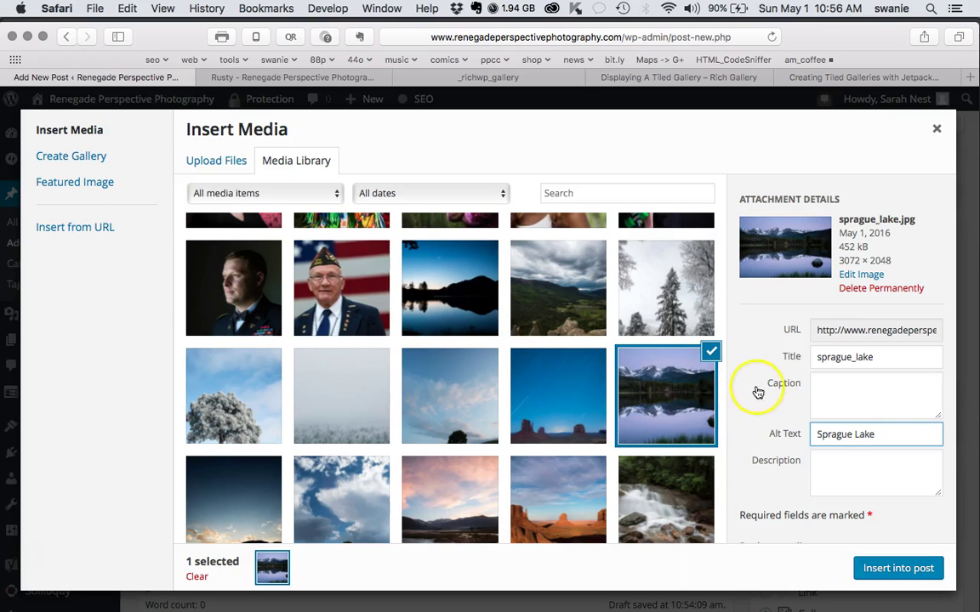
left_click(744, 396)
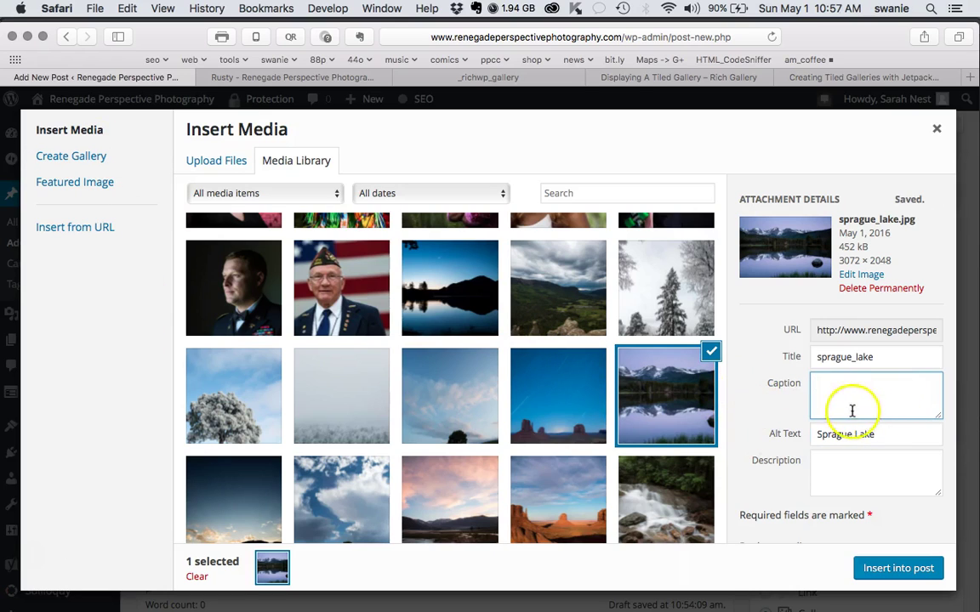
left_click(649, 494)
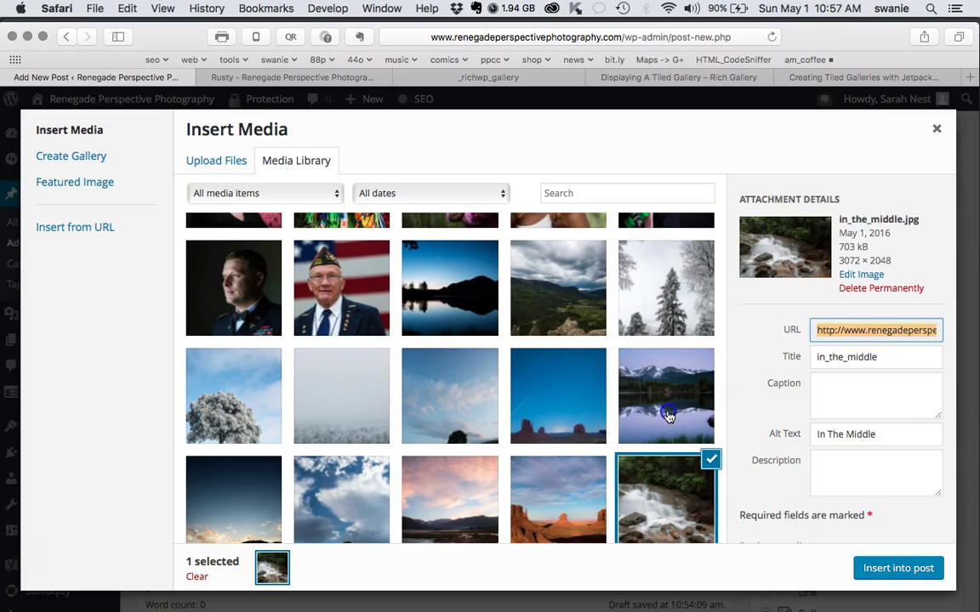
left_click(666, 407)
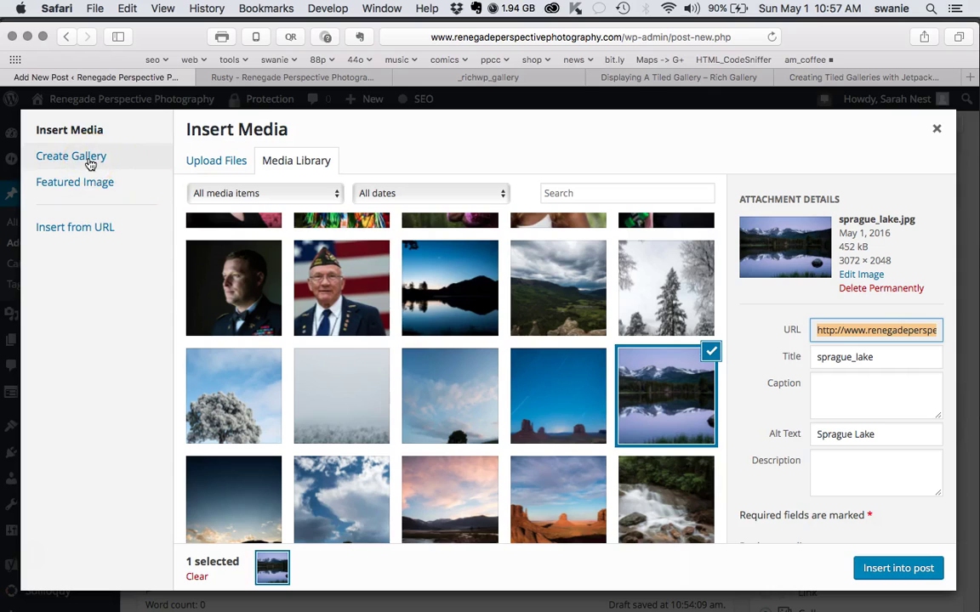
Step: Start a new gallery and select the photos from arches through runaway_sky
left_click(89, 157)
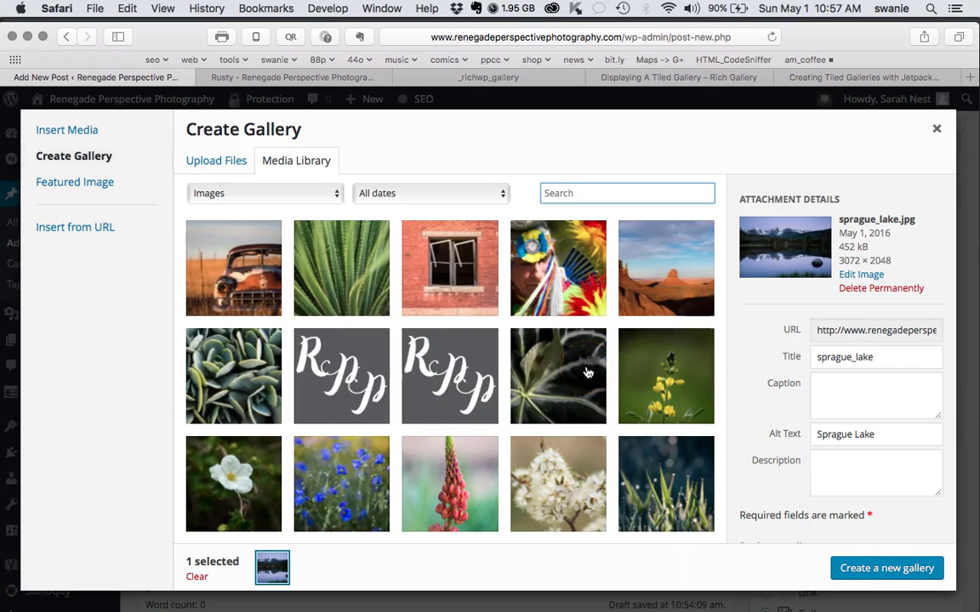
scroll(587, 373, "down", 5)
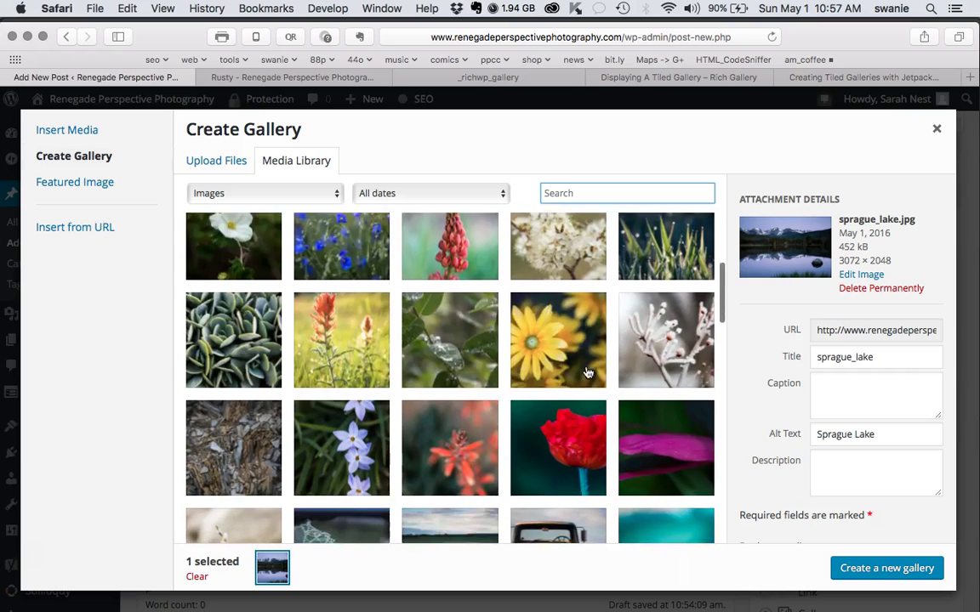
scroll(586, 372, "down", 20)
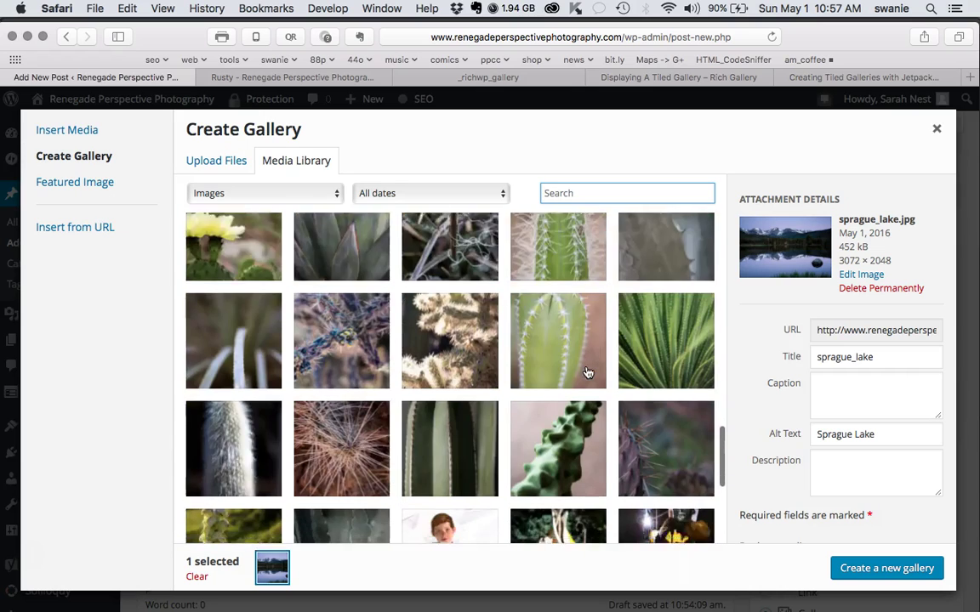
scroll(587, 372, "down", 15)
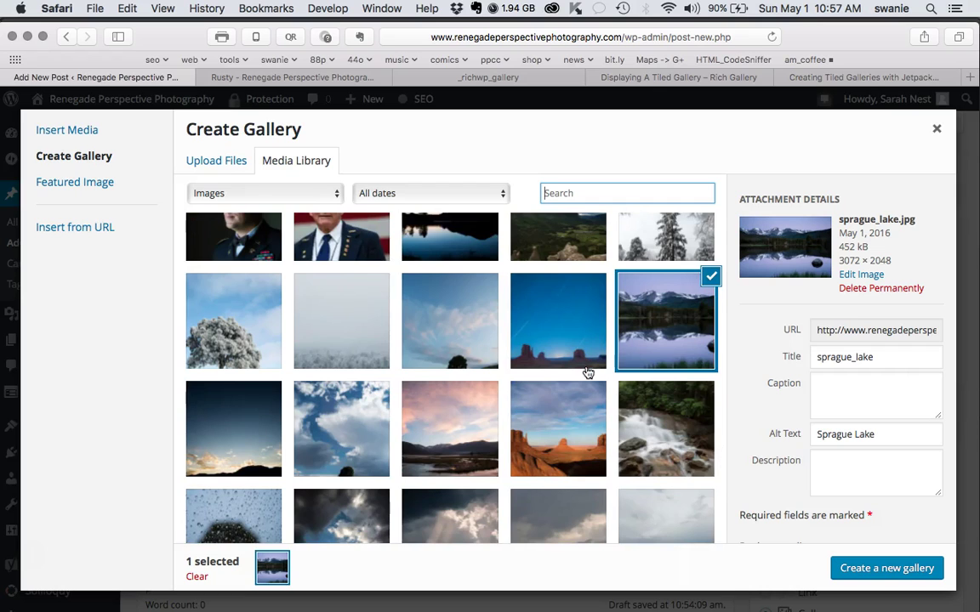
scroll(587, 373, "down", 3)
scroll(587, 373, "down", 2)
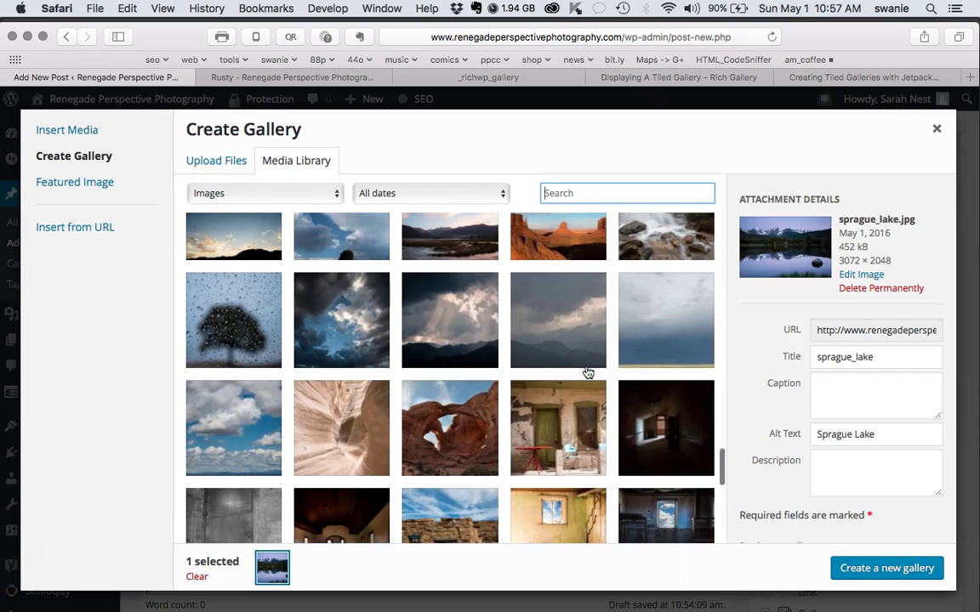
left_click(430, 429)
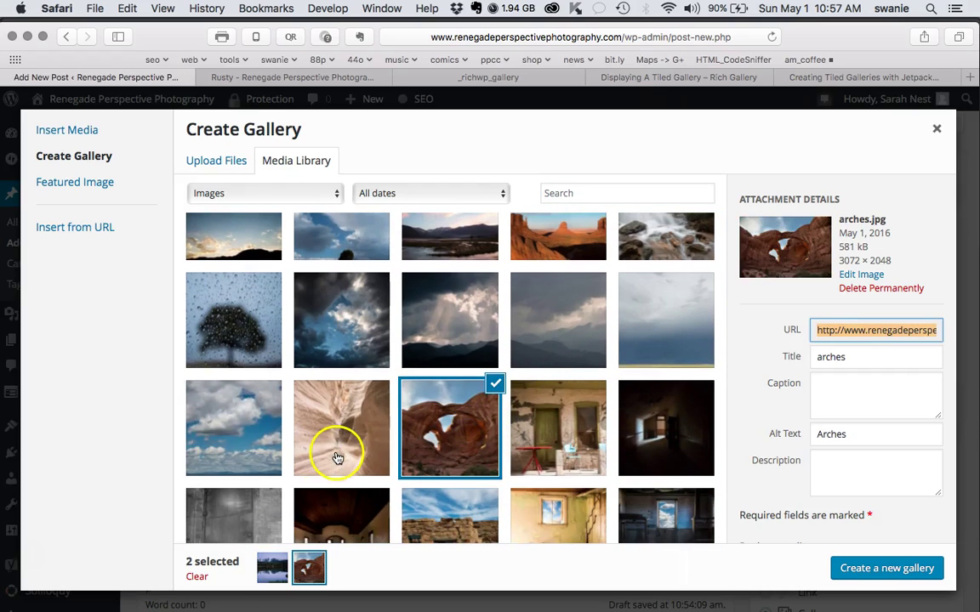
left_click(338, 452)
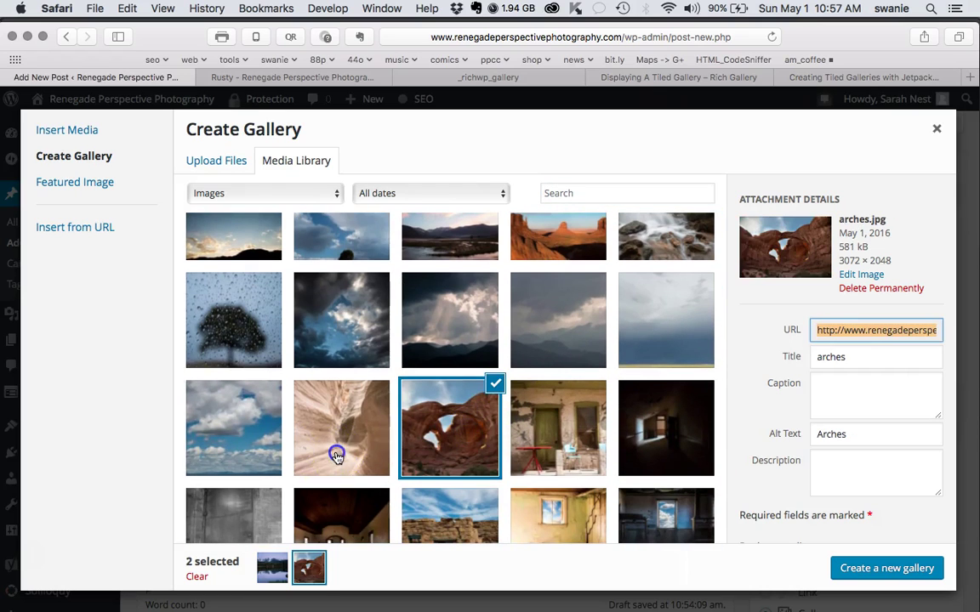
left_click(206, 455)
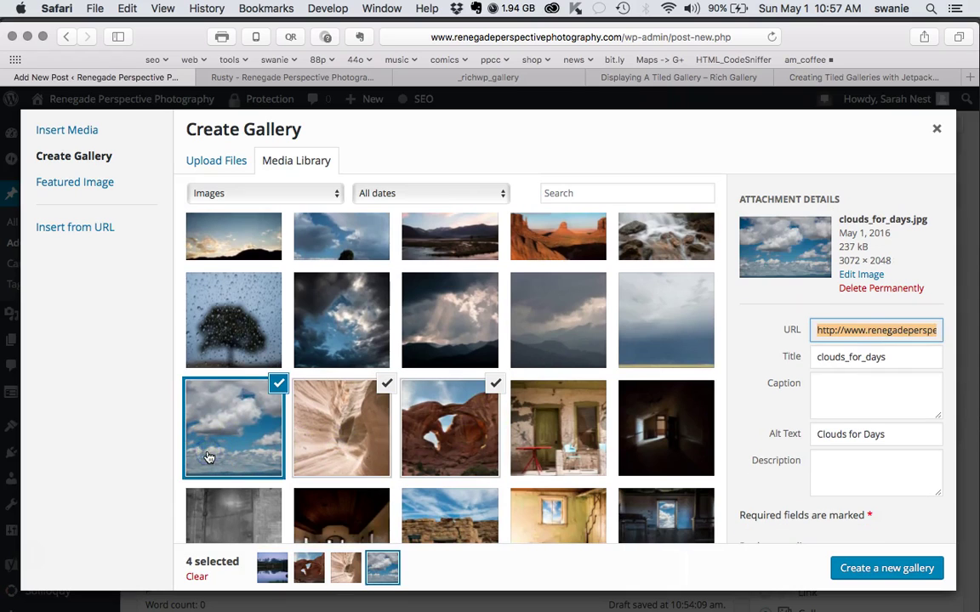
left_click(668, 343)
left_click(558, 332)
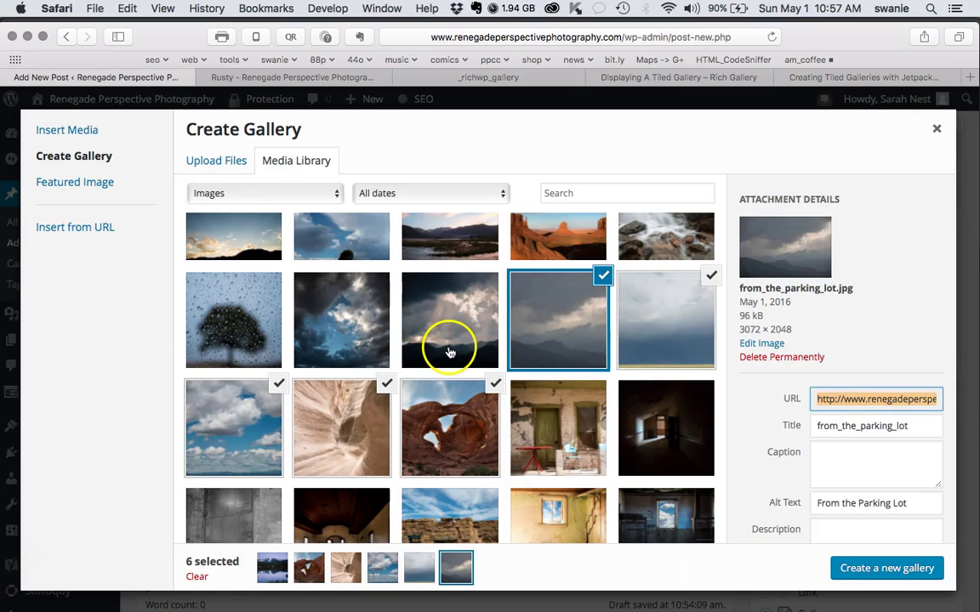
left_click(450, 352)
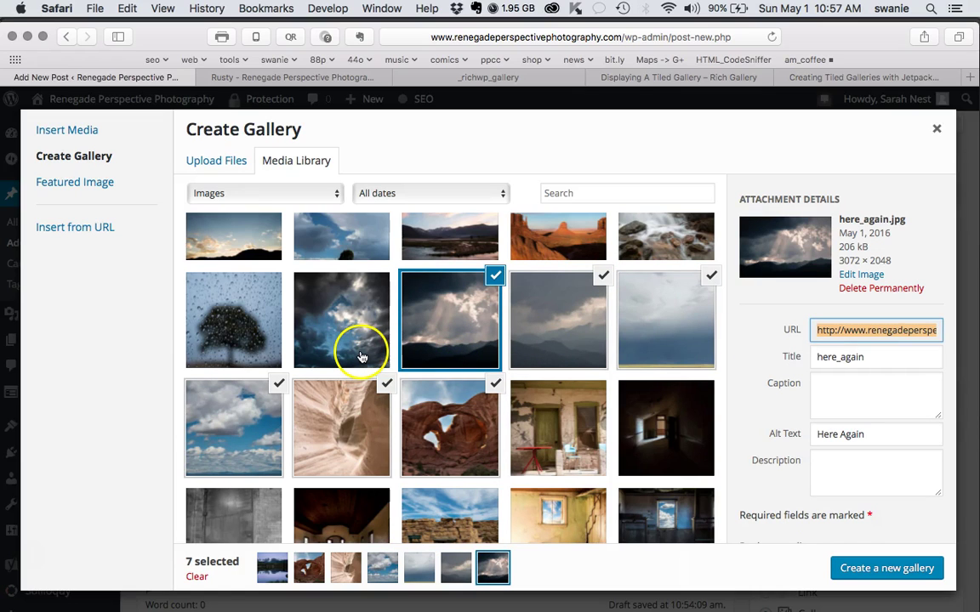
left_click(361, 358)
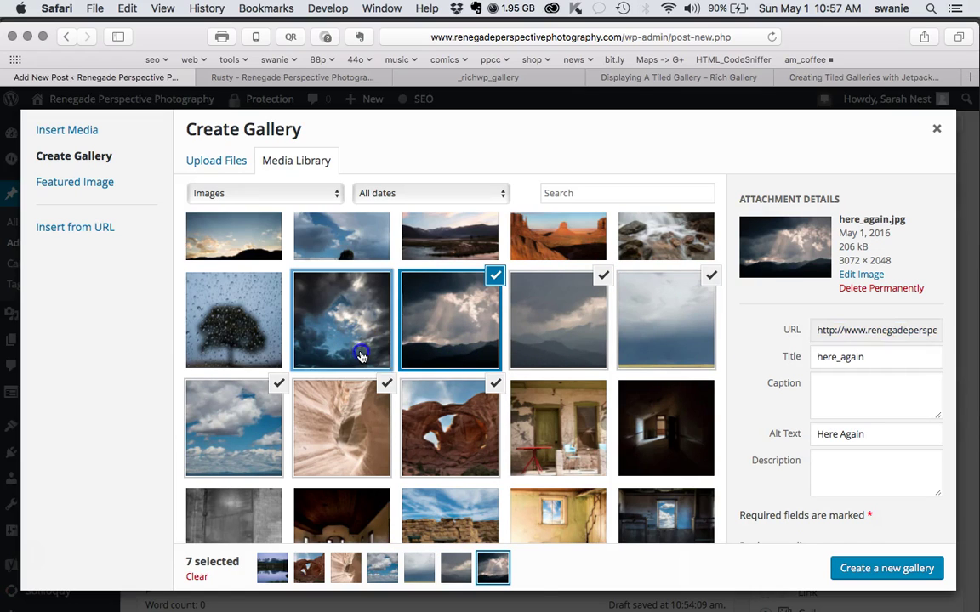
left_click(255, 347)
scroll(570, 378, "up", 4)
left_click(663, 379)
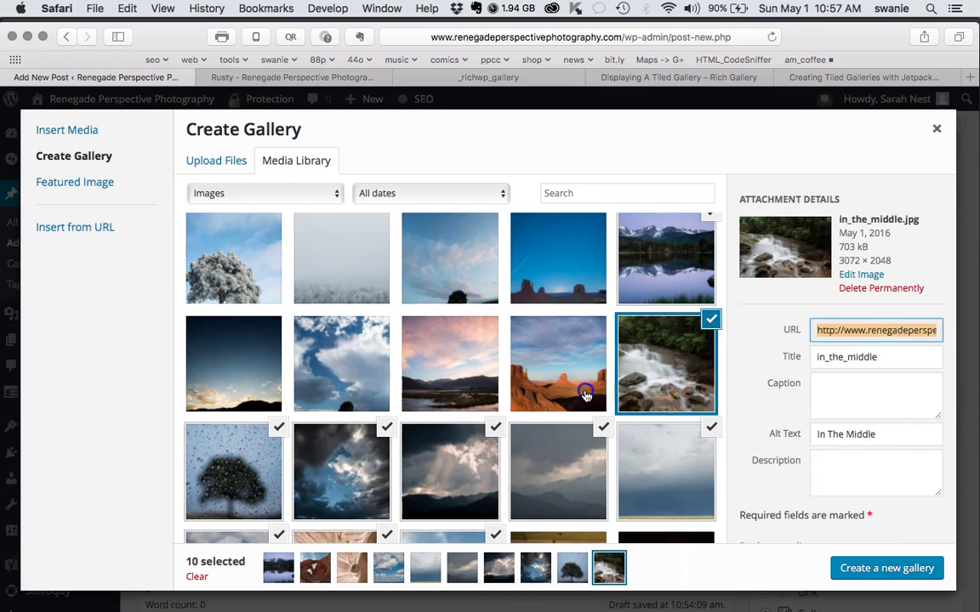
left_click(566, 389)
left_click(482, 397)
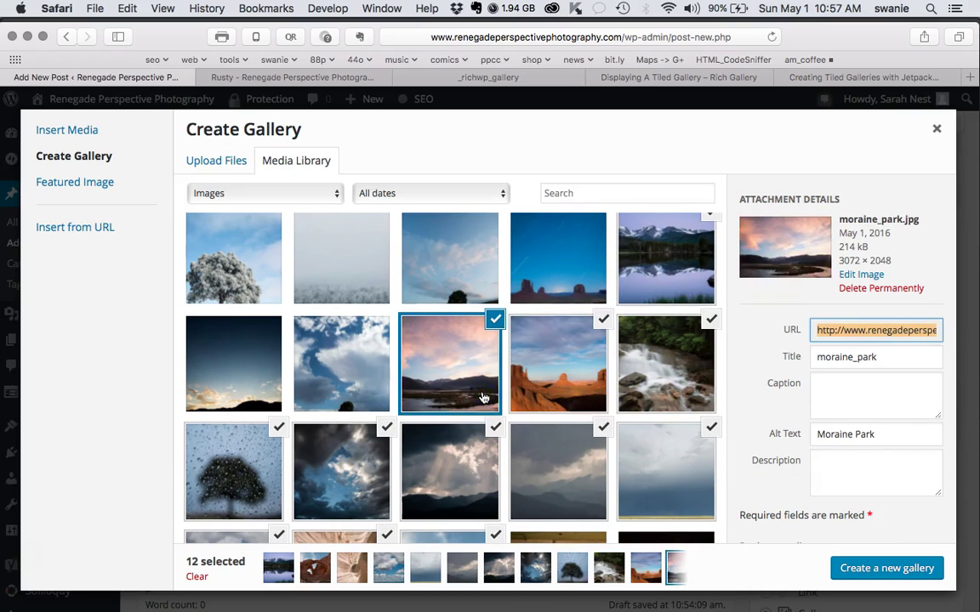
left_click(348, 384)
left_click(212, 365)
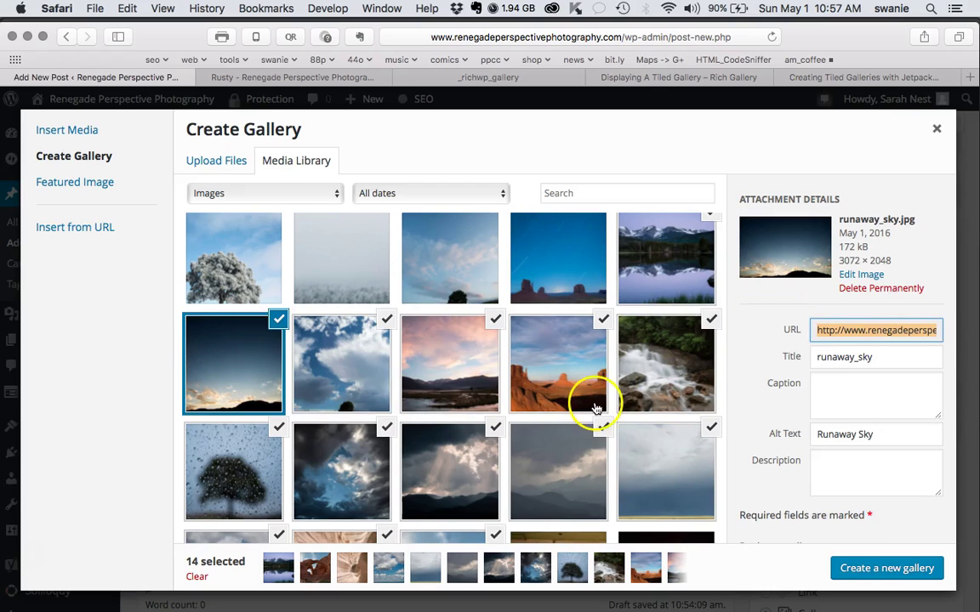
scroll(590, 398, "up", 3)
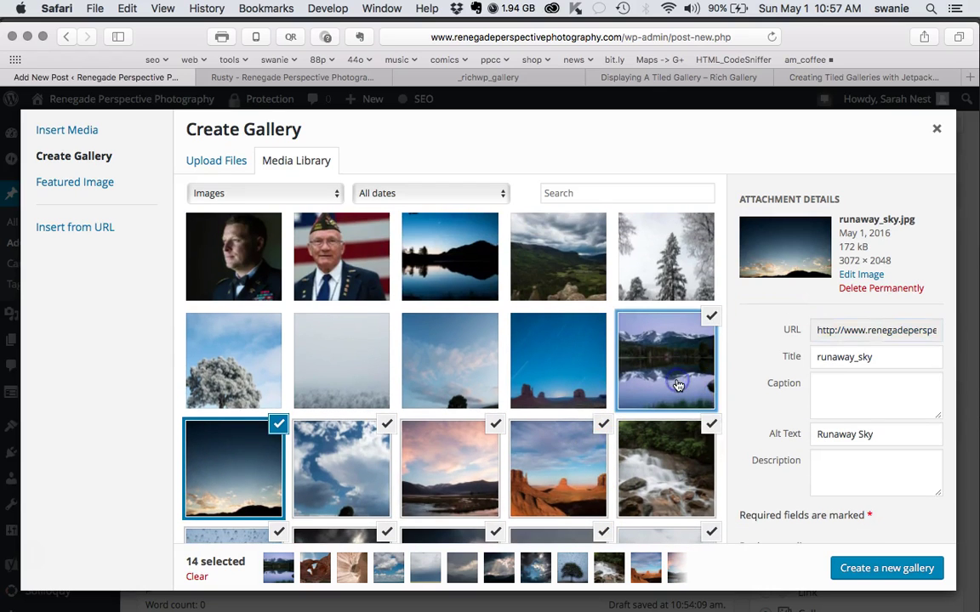
Step: Add star_gazing, tree, white_friday and winter_blues, with alt text 'Tree', 'White Friday' and 'Winter Blues'
left_click(678, 385)
left_click(569, 387)
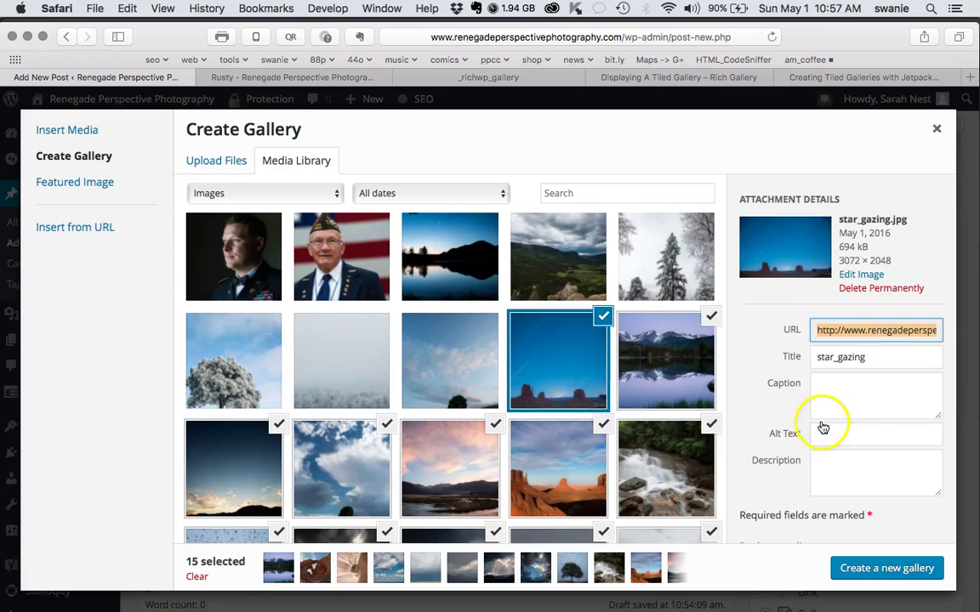
left_click(840, 434)
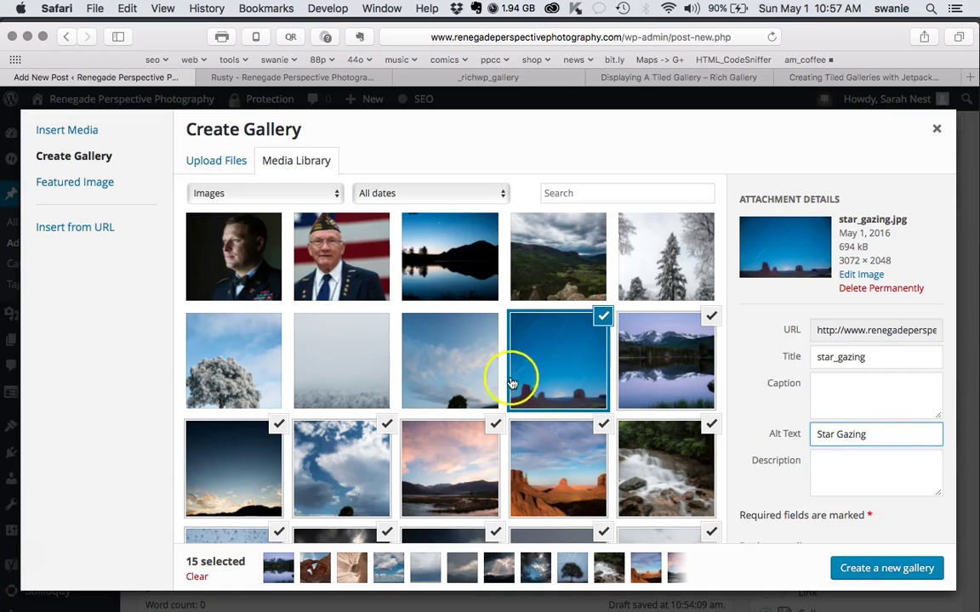
left_click(449, 370)
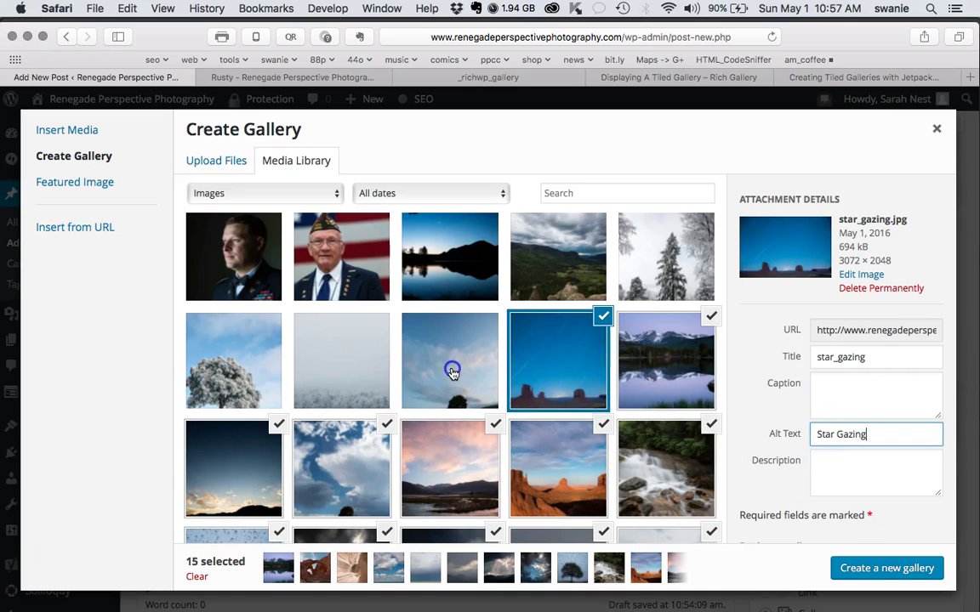
left_click(864, 454)
type("Tree")
left_click(328, 360)
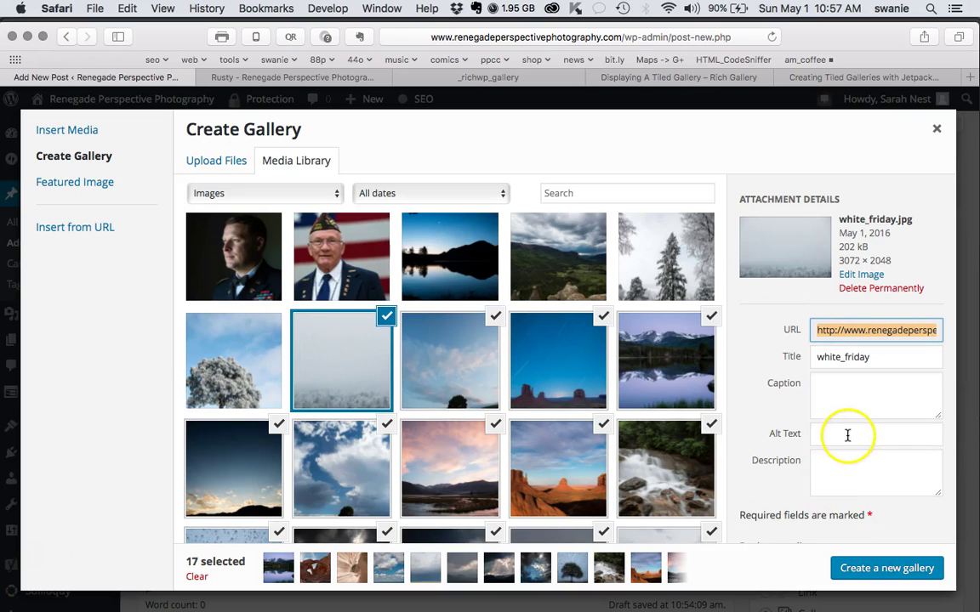
left_click(847, 435)
type("White")
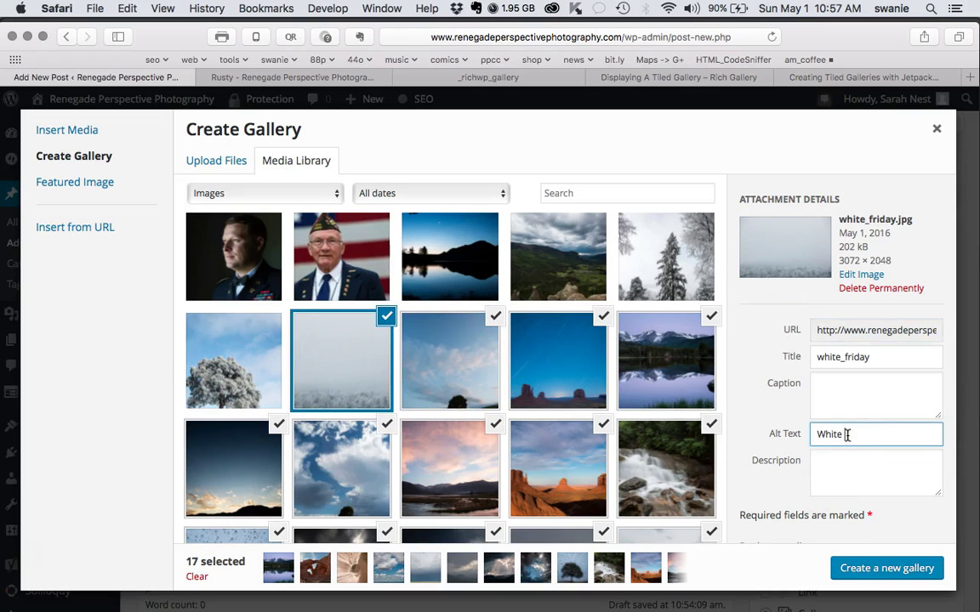
type(" Friday")
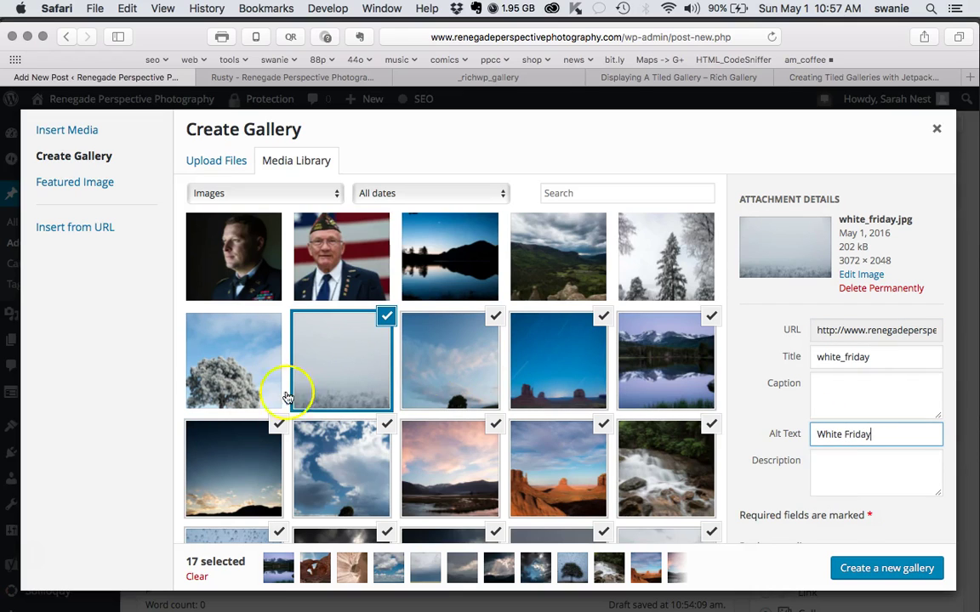
left_click(259, 389)
left_click(863, 447)
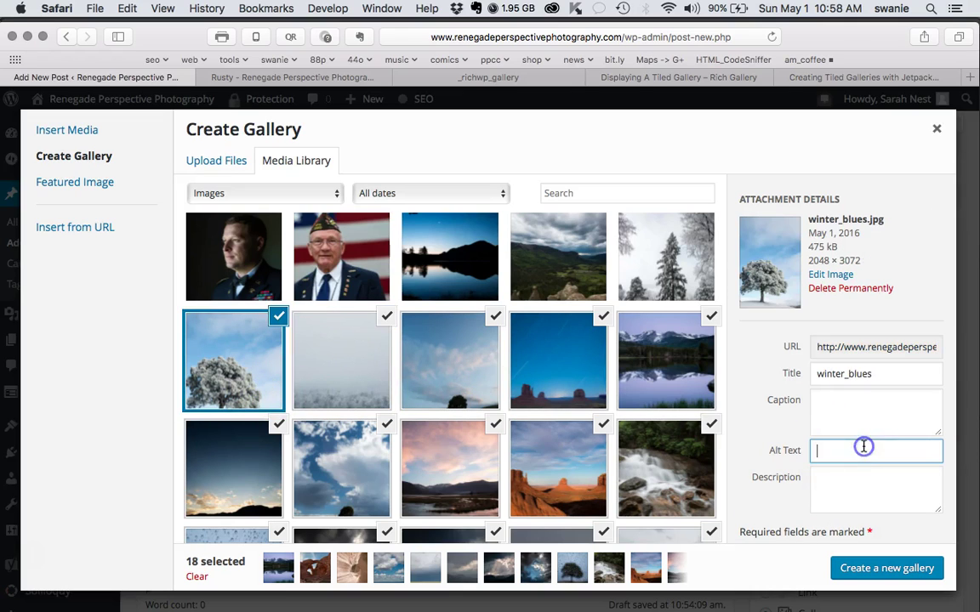
type("Winter Blues")
Step: Add winter_wonderland, wolfcreek_pass and worth_it, with alt text 'Wolfcreek Pass' and 'Worth It'
left_click(642, 283)
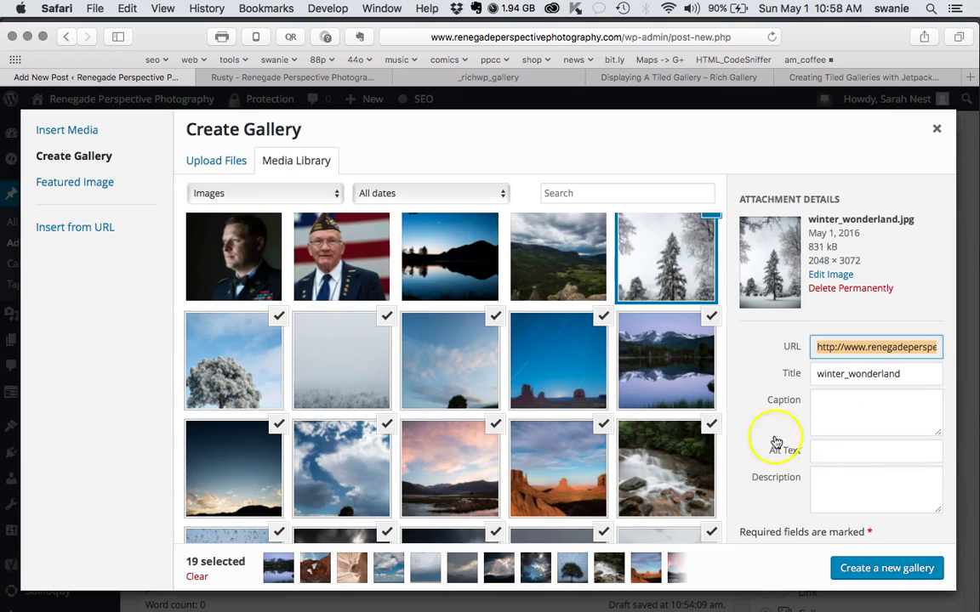
left_click(837, 450)
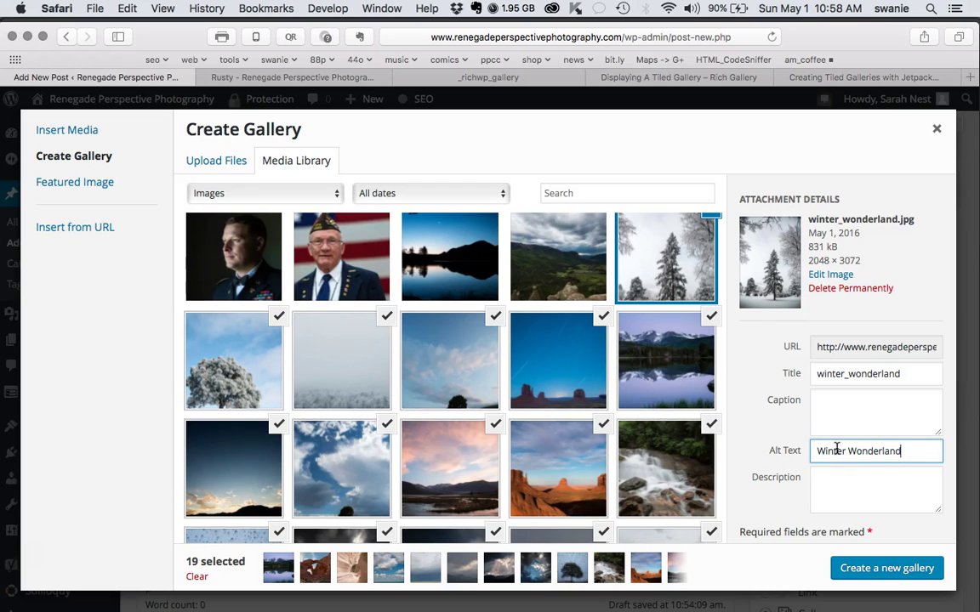
scroll(594, 317, "up", 1)
left_click(587, 323)
left_click(863, 433)
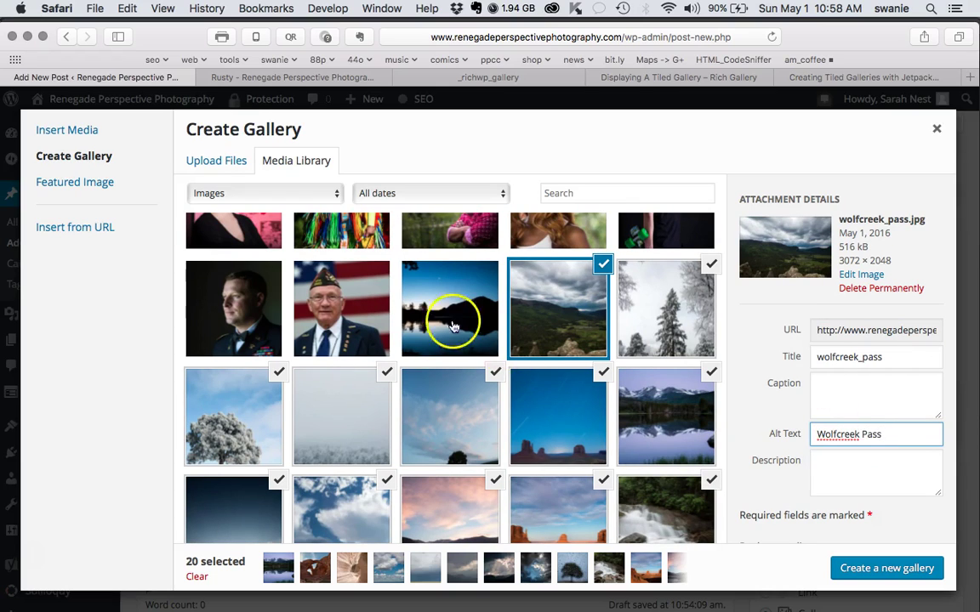
left_click(440, 324)
left_click(830, 437)
type("Worth It")
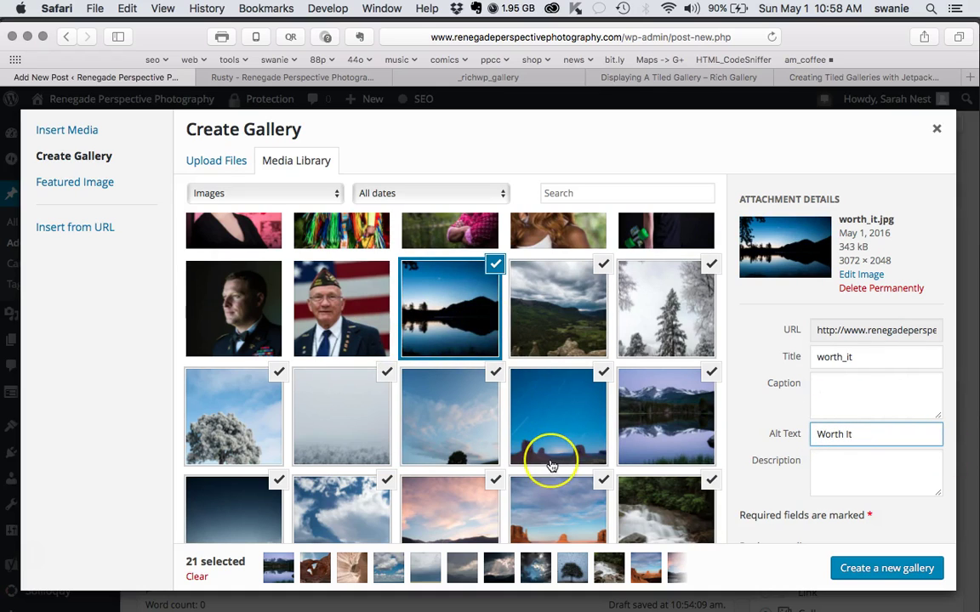
scroll(549, 459, "down", 6)
scroll(551, 466, "down", 3)
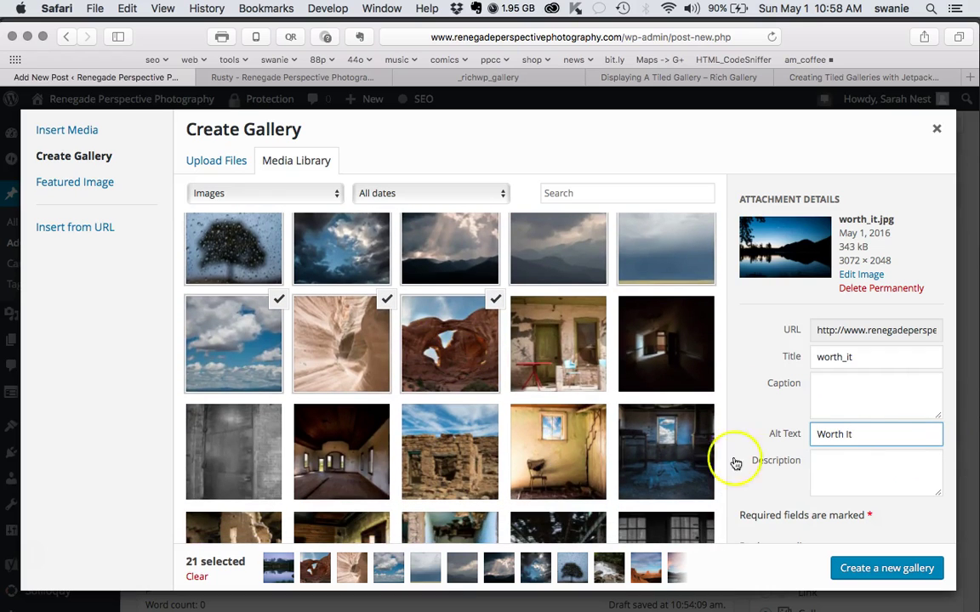
Step: Build the gallery from the 21 photos as a Tiled Mosaic and insert it into Grand
left_click(899, 570)
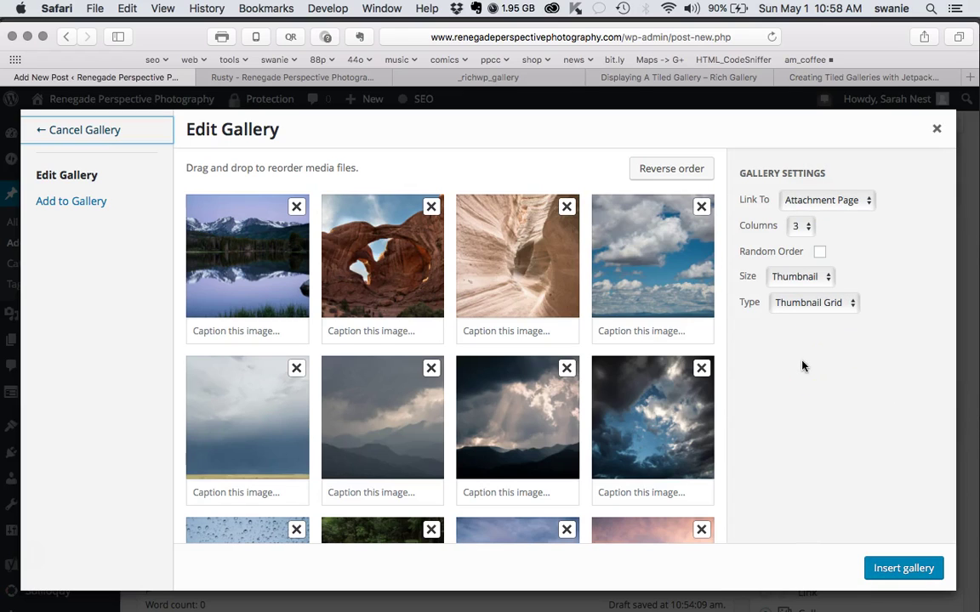
left_click(814, 304)
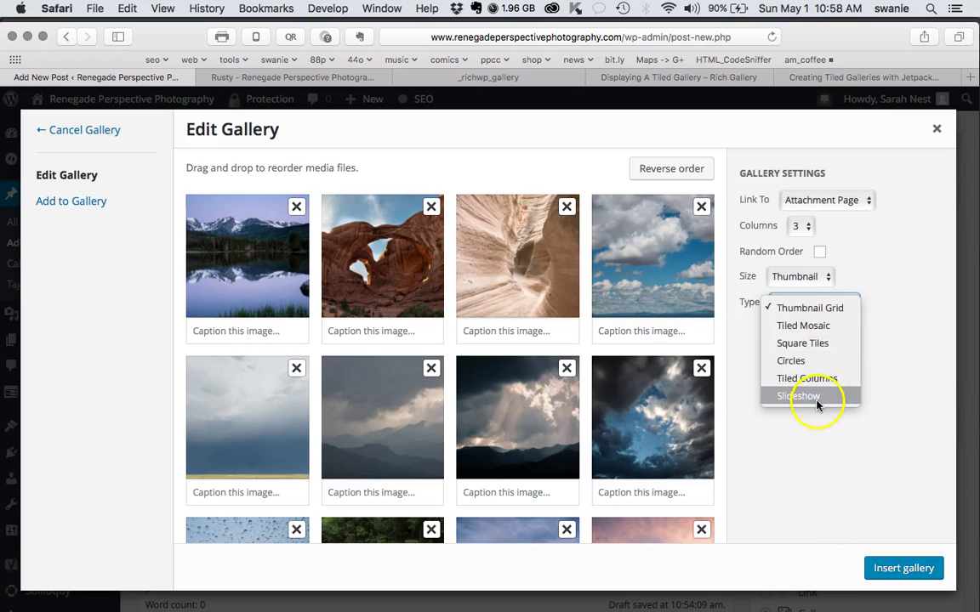
left_click(818, 330)
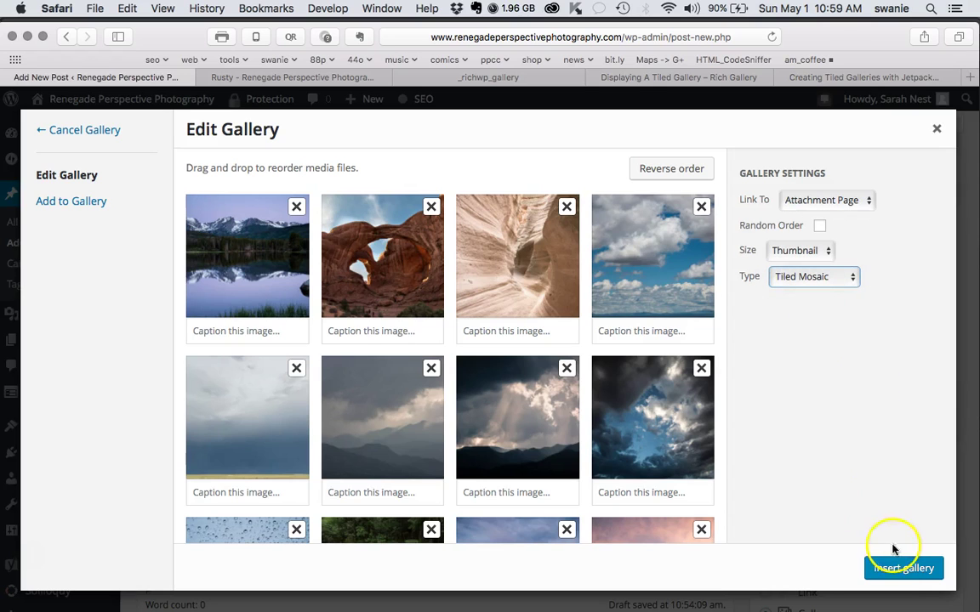
left_click(904, 575)
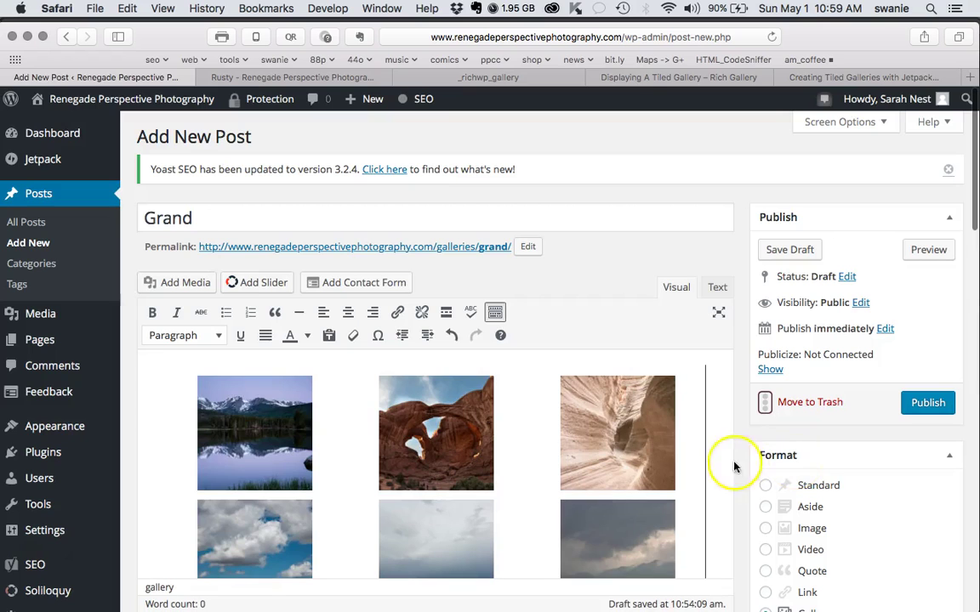
Step: Check the inserted tiled gallery in the Grand post body and publish the post
scroll(721, 465, "down", 5)
scroll(727, 468, "down", 4)
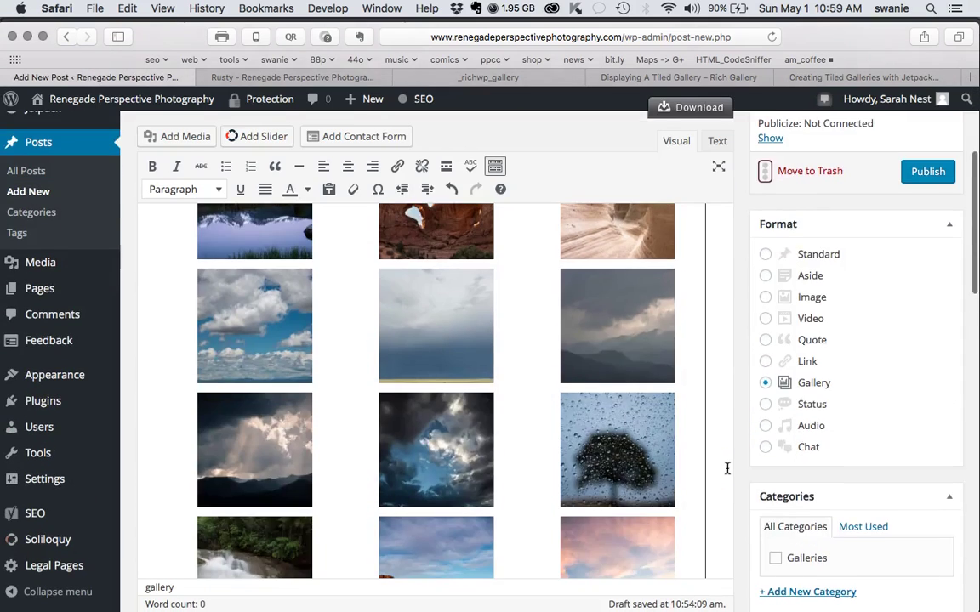
scroll(502, 481, "down", 9)
scroll(502, 481, "up", 12)
scroll(502, 480, "up", 5)
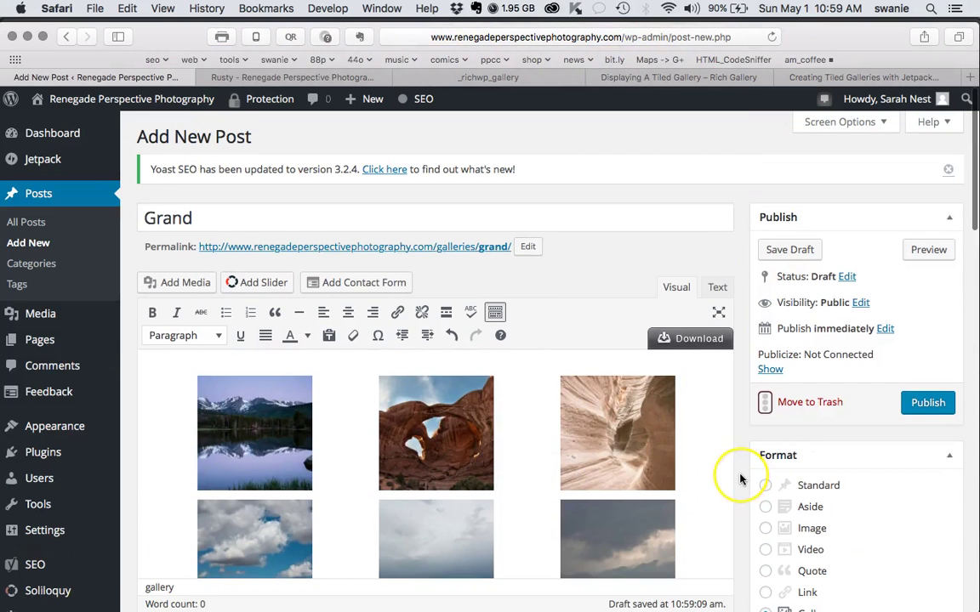
scroll(740, 481, "down", 3)
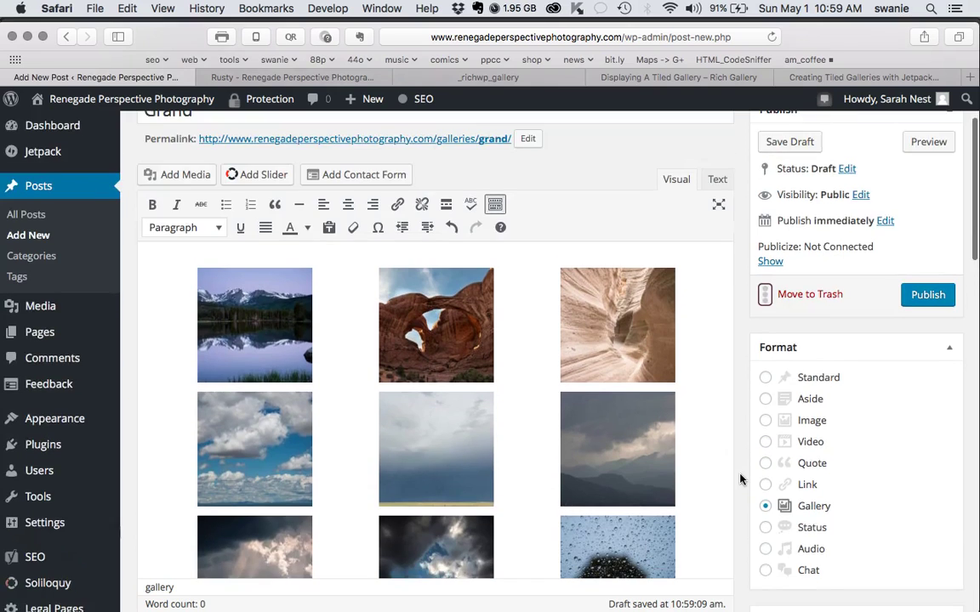
scroll(739, 481, "down", 3)
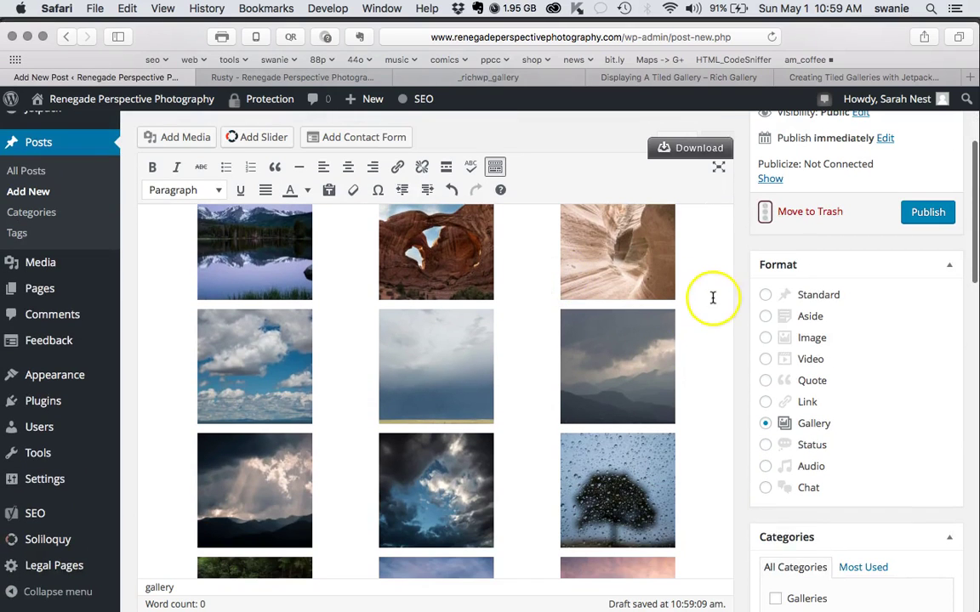
scroll(721, 306, "up", 3)
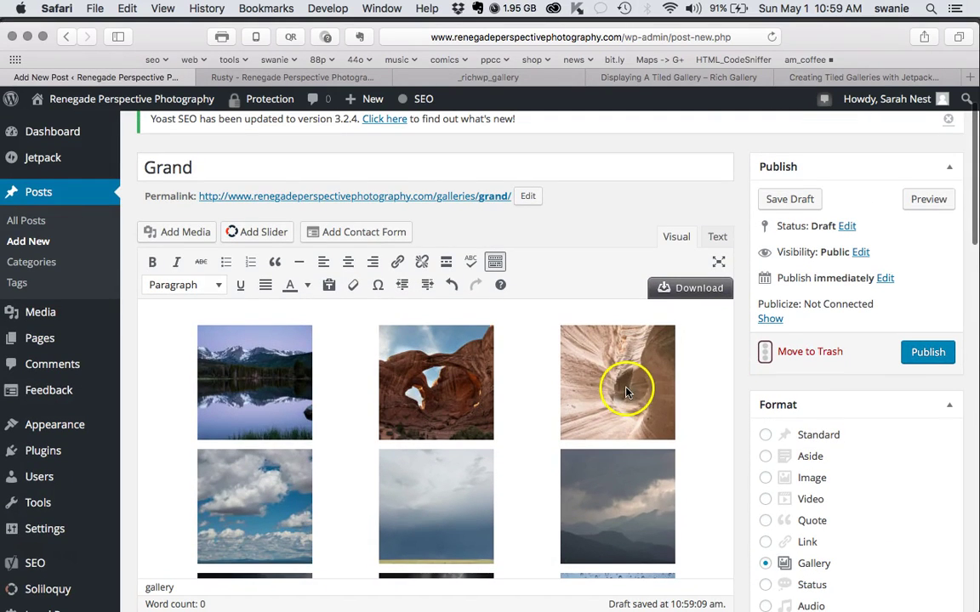
left_click(627, 392)
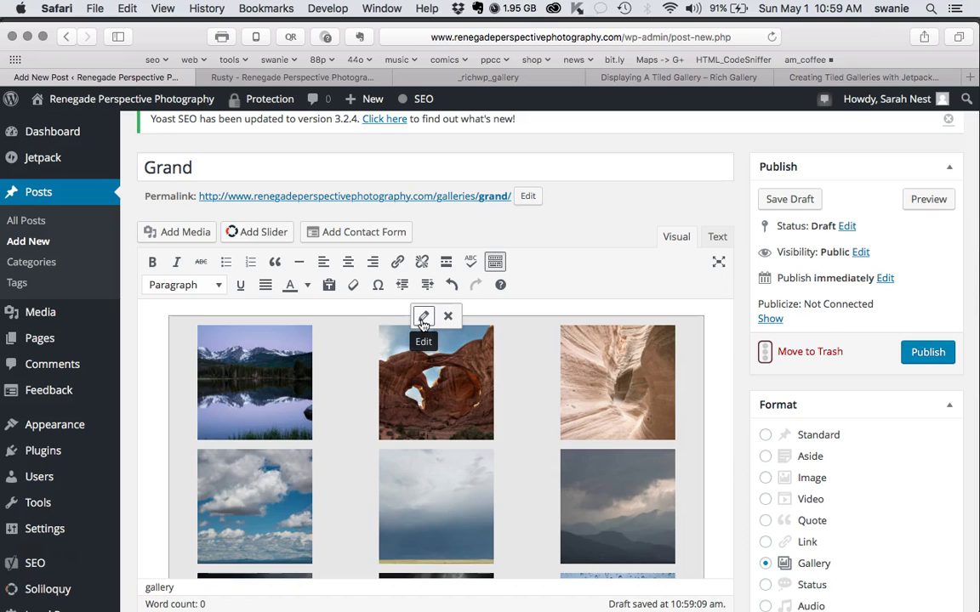
left_click(933, 357)
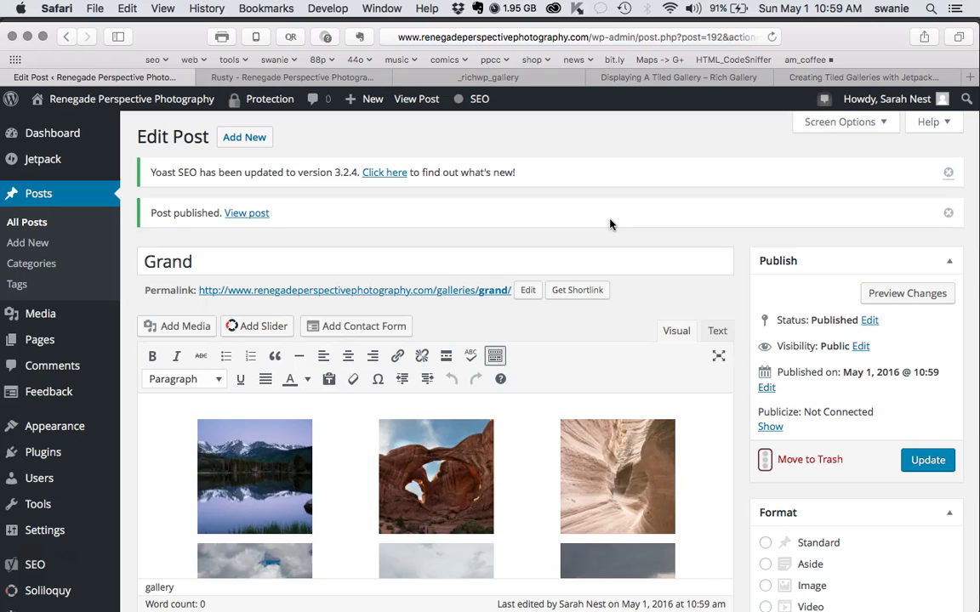
Step: View the live Grand post and scroll through its tiled mosaic of photos
left_click(407, 100)
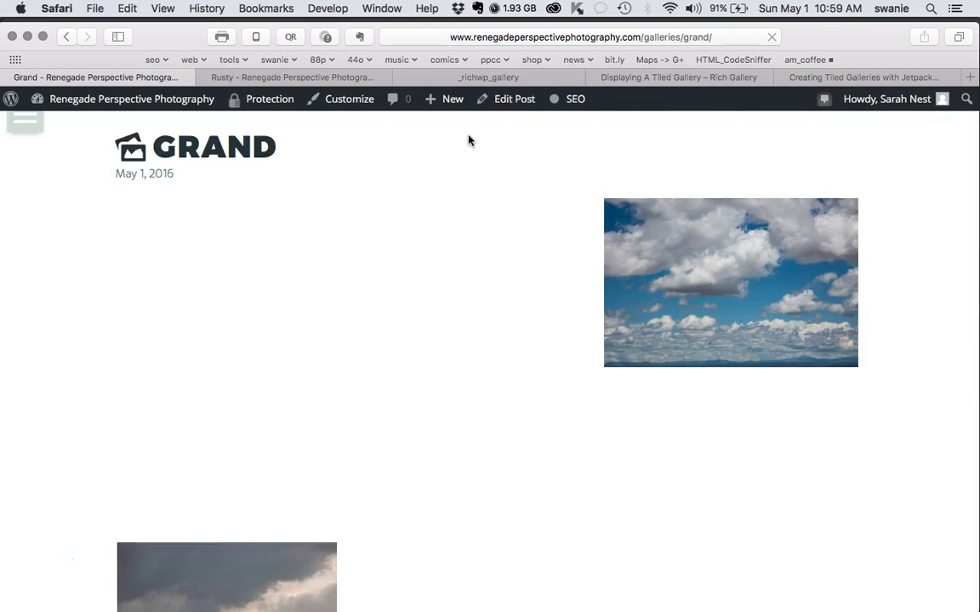
left_click(561, 260)
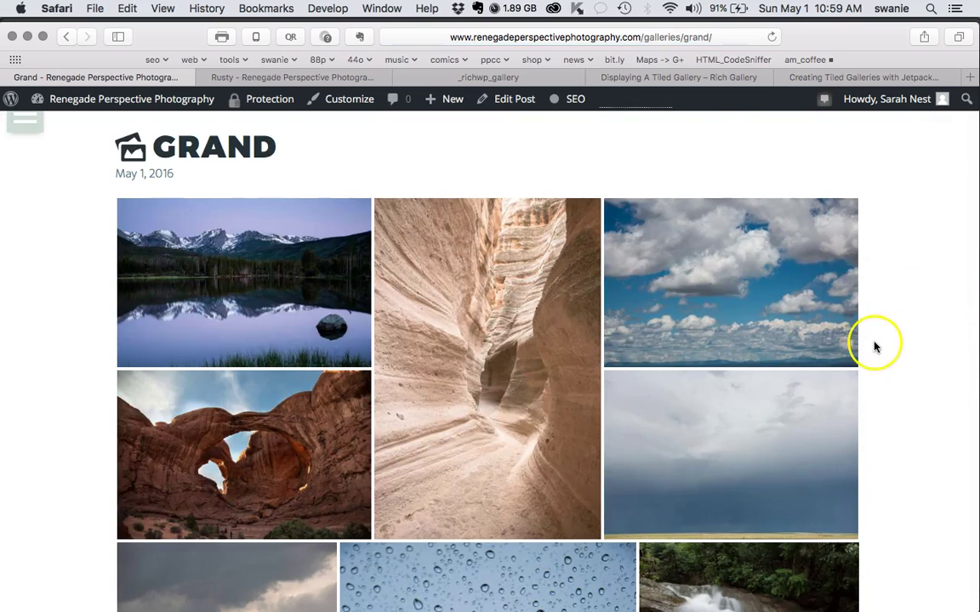
scroll(875, 343, "down", 3)
scroll(874, 346, "up", 2)
scroll(874, 346, "down", 10)
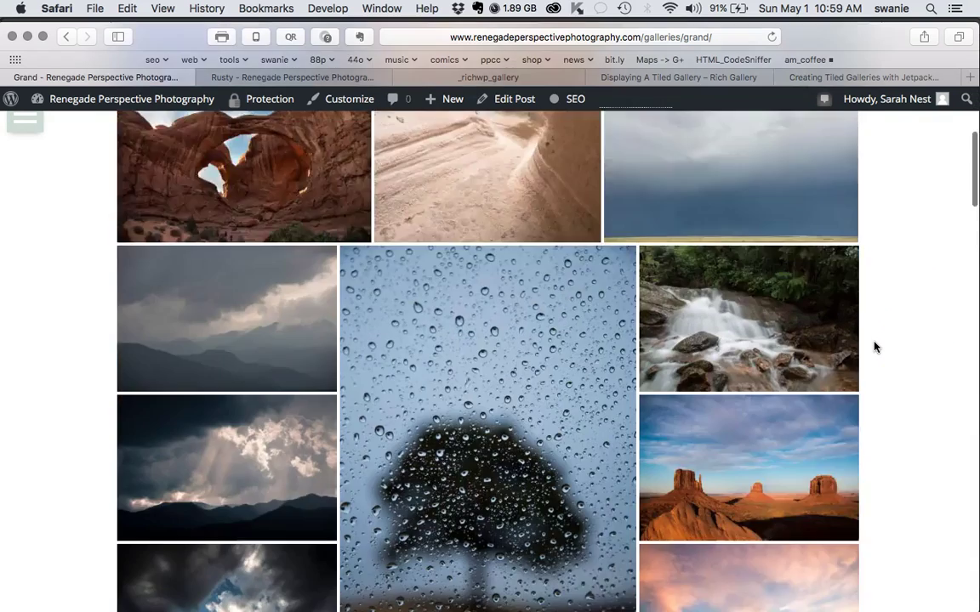
left_click(623, 426)
scroll(623, 426, "down", 12)
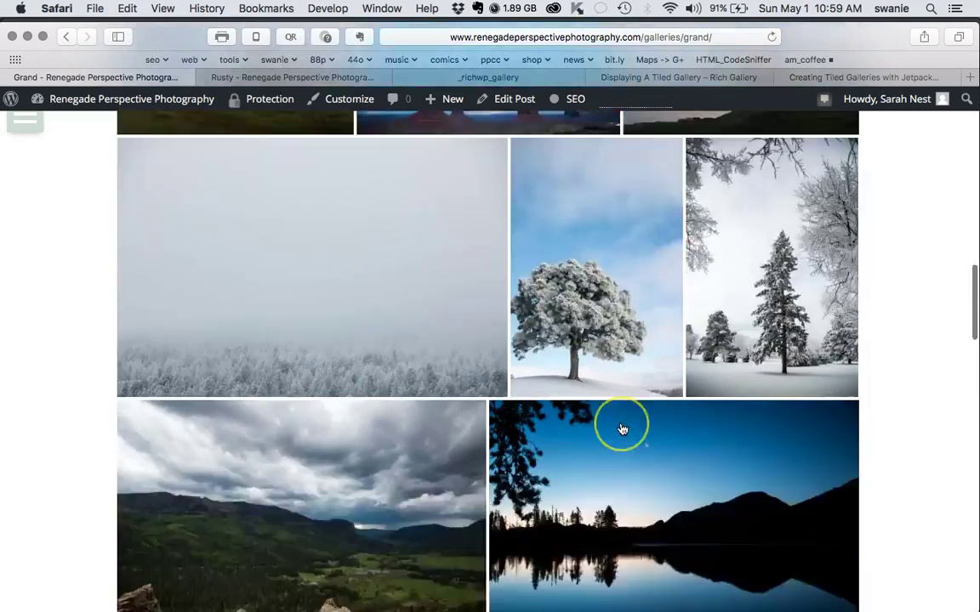
scroll(623, 426, "up", 15)
scroll(622, 428, "up", 15)
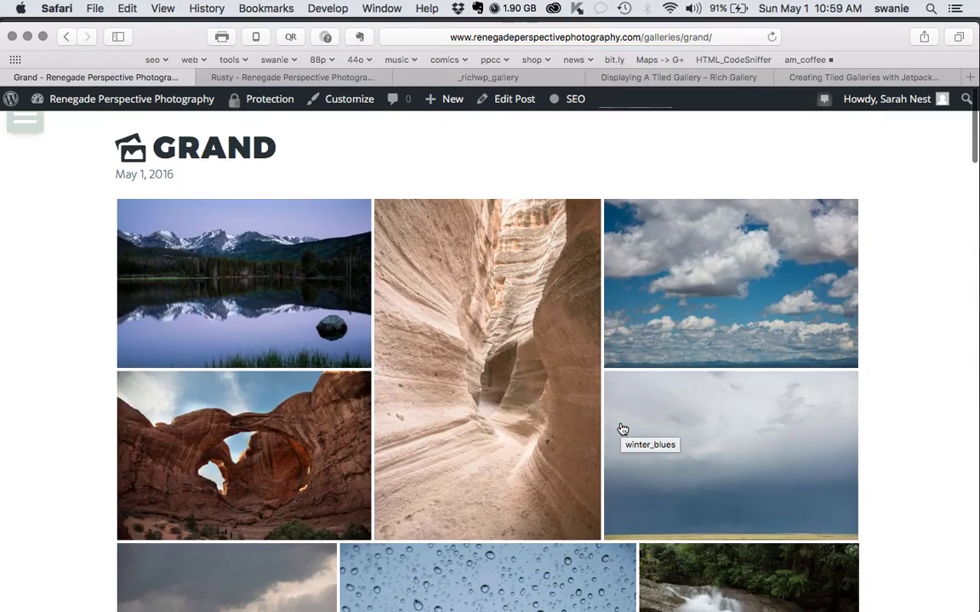
left_click(480, 357)
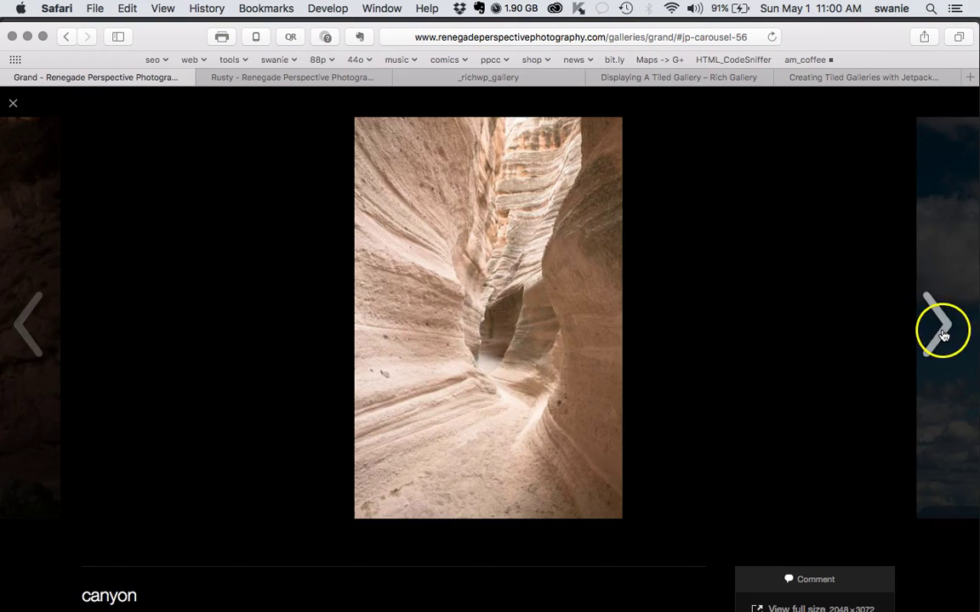
left_click(942, 334)
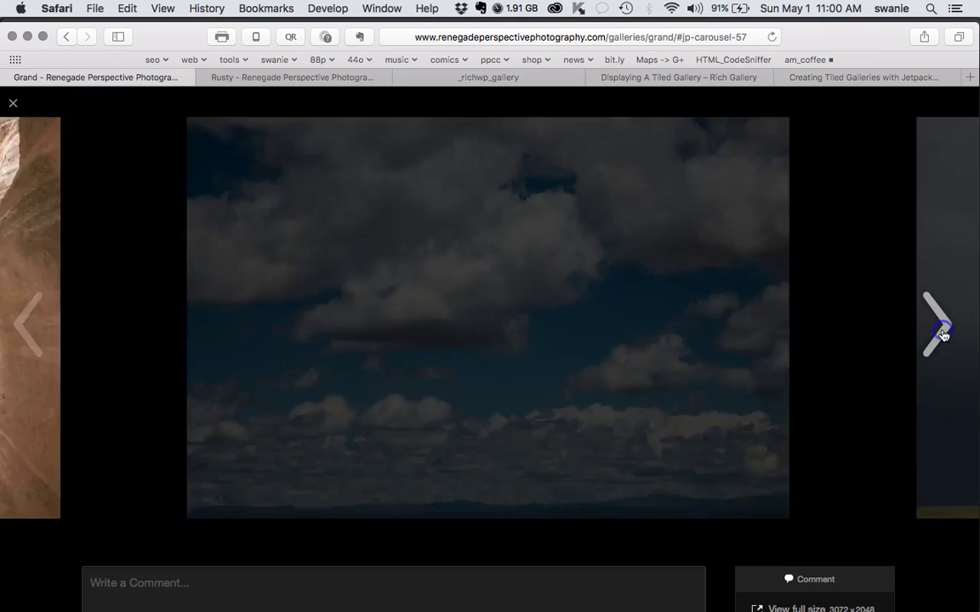
left_click(942, 335)
left_click(943, 334)
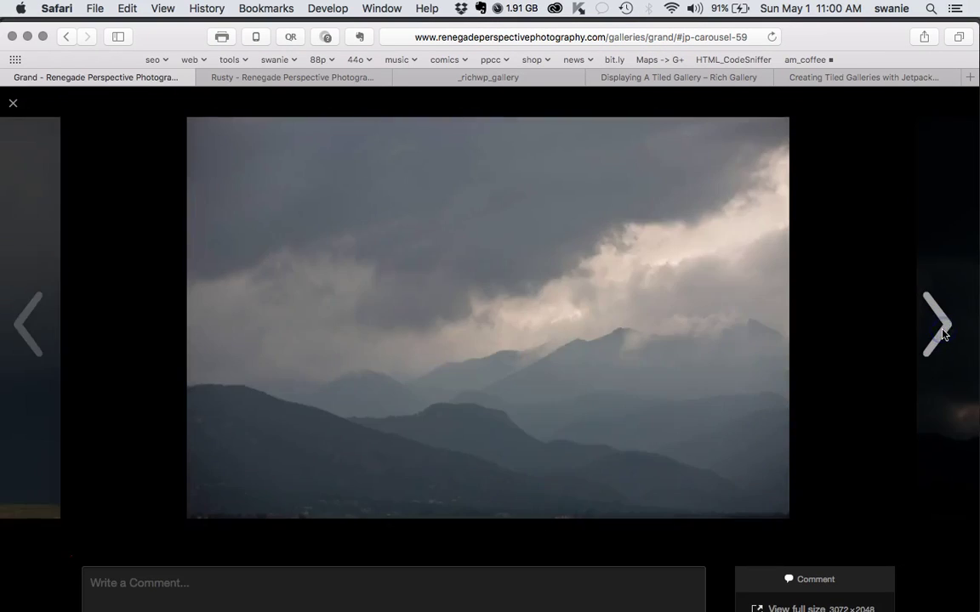
left_click(943, 334)
left_click(942, 334)
left_click(943, 334)
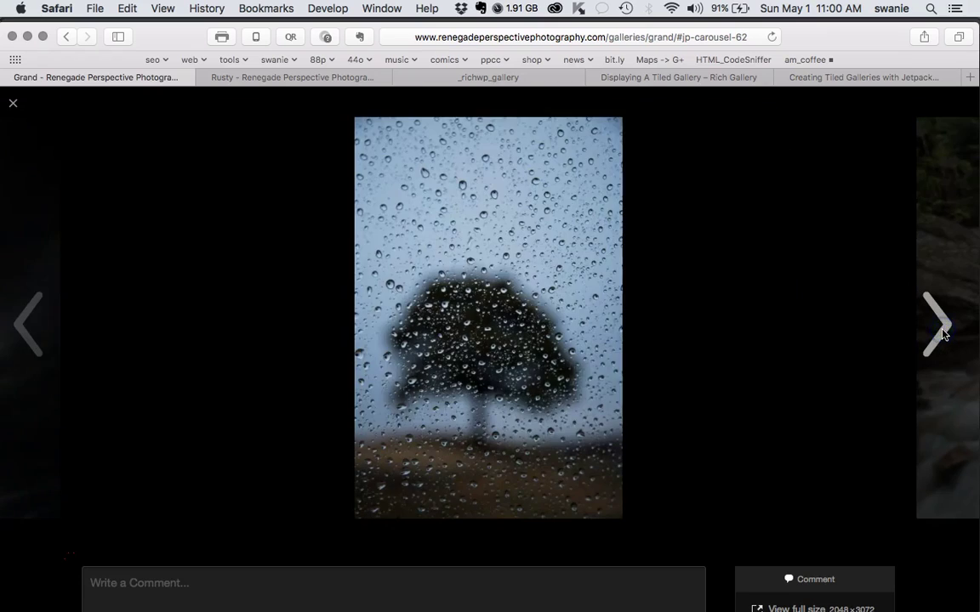
left_click(942, 334)
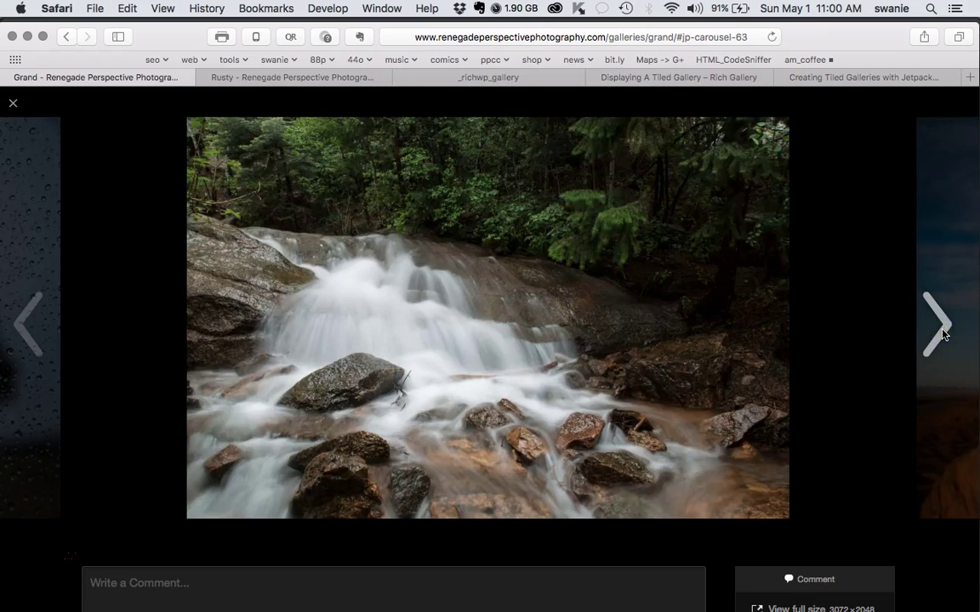
left_click(943, 334)
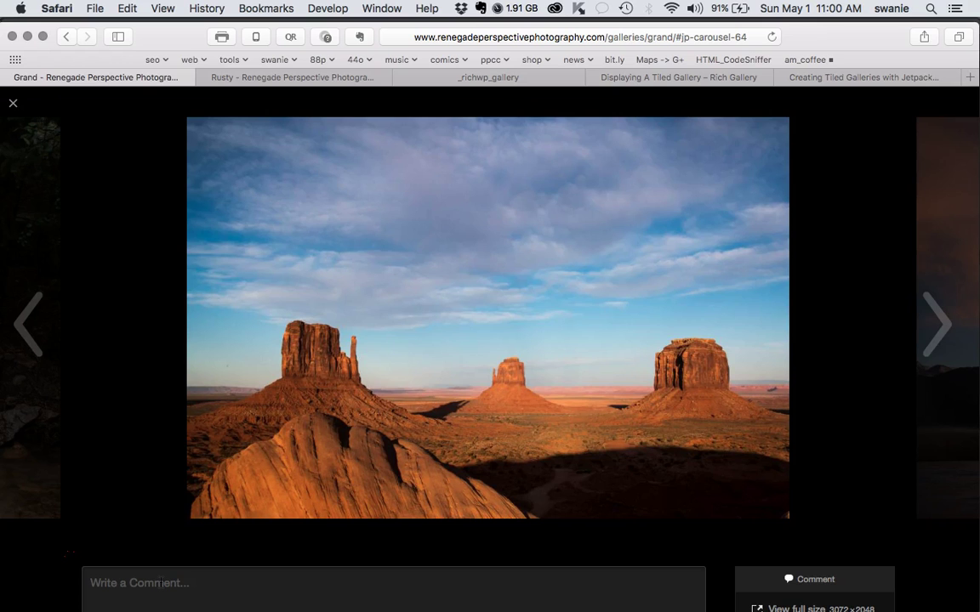
left_click(14, 104)
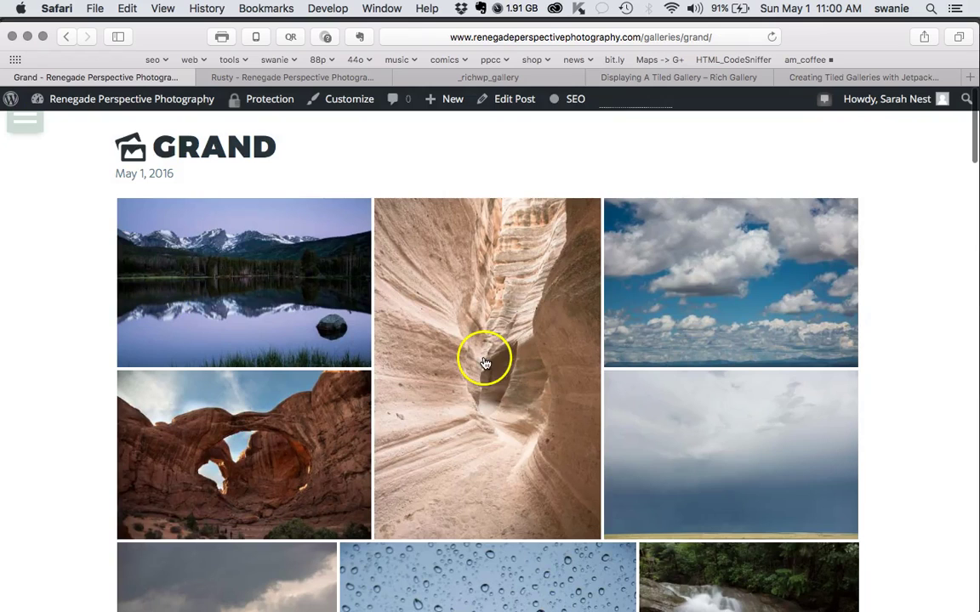
Step: Reopen the Grand post in the Text view and make room above the gallery shortcode
left_click(514, 102)
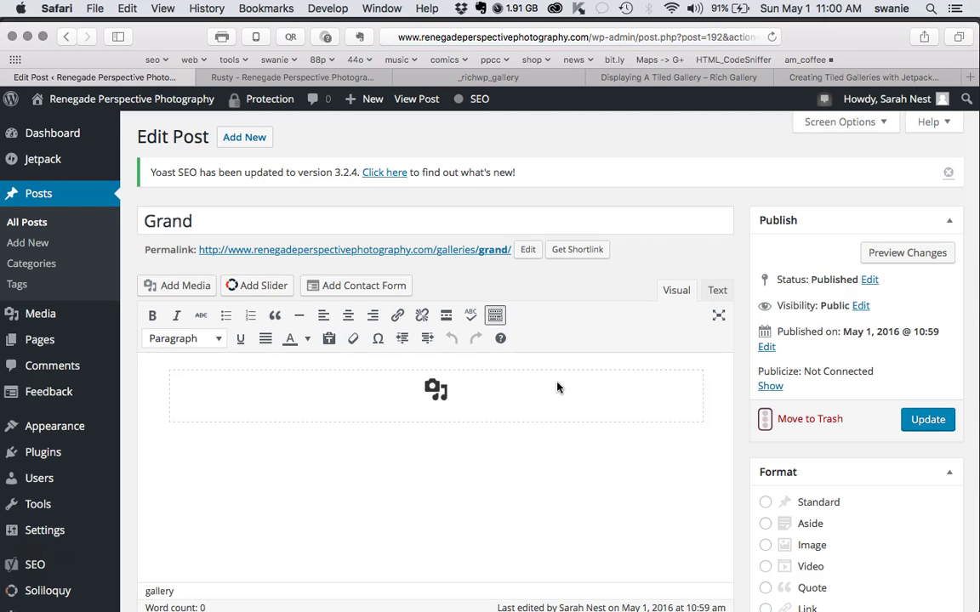
left_click(717, 293)
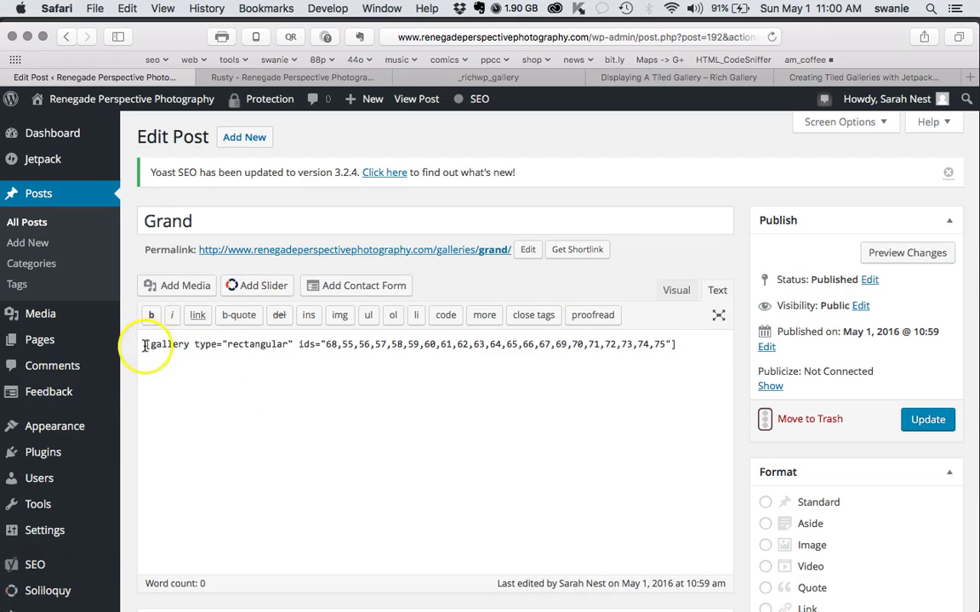
left_click_drag(143, 345, 701, 350)
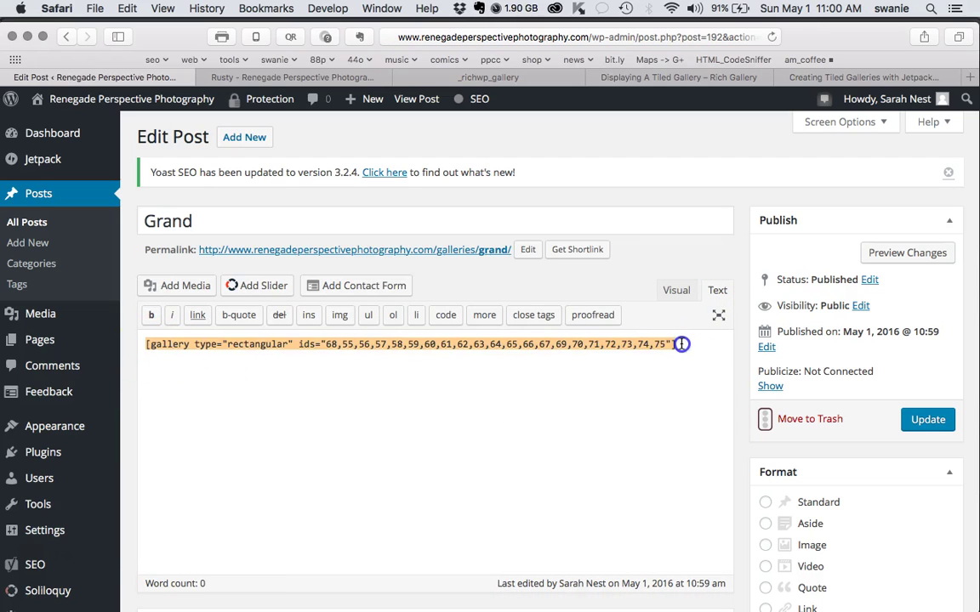
key("Left")
key("Return")
key("Return")
key("Up")
key("Up")
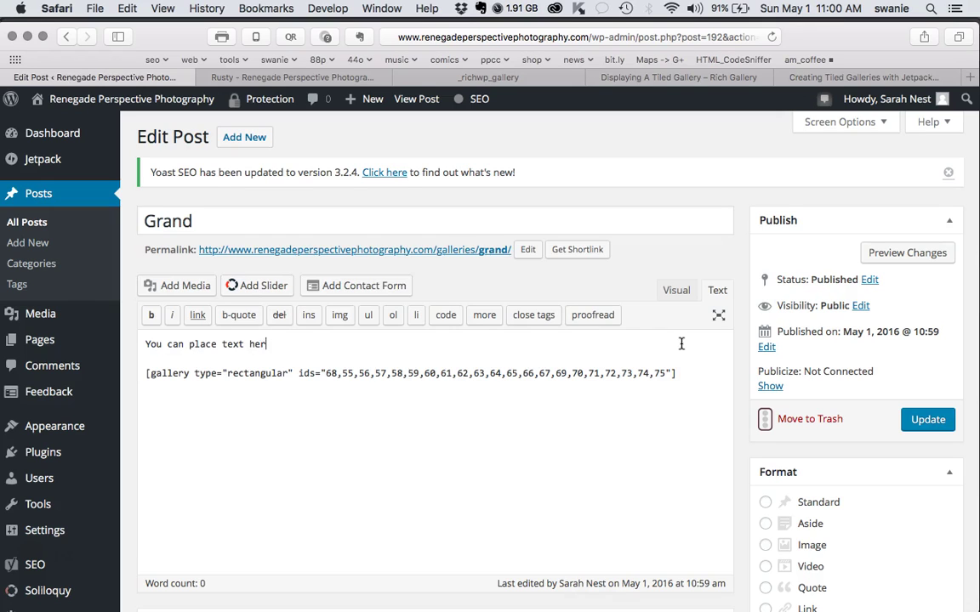
Step: Add 'You can also place text here.' below the gallery shortcode and update the post
left_click(702, 448)
type("You can also po")
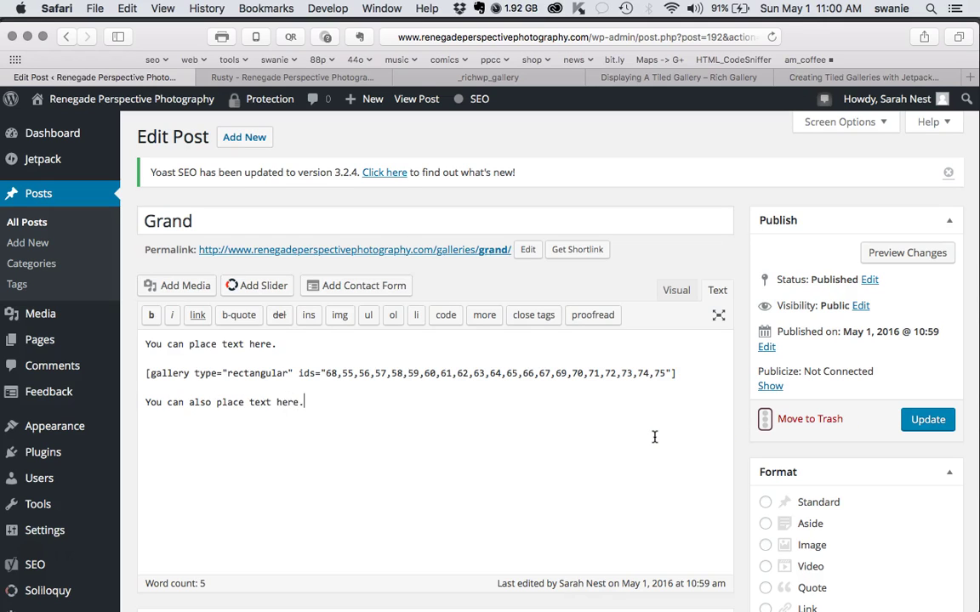
left_click(673, 291)
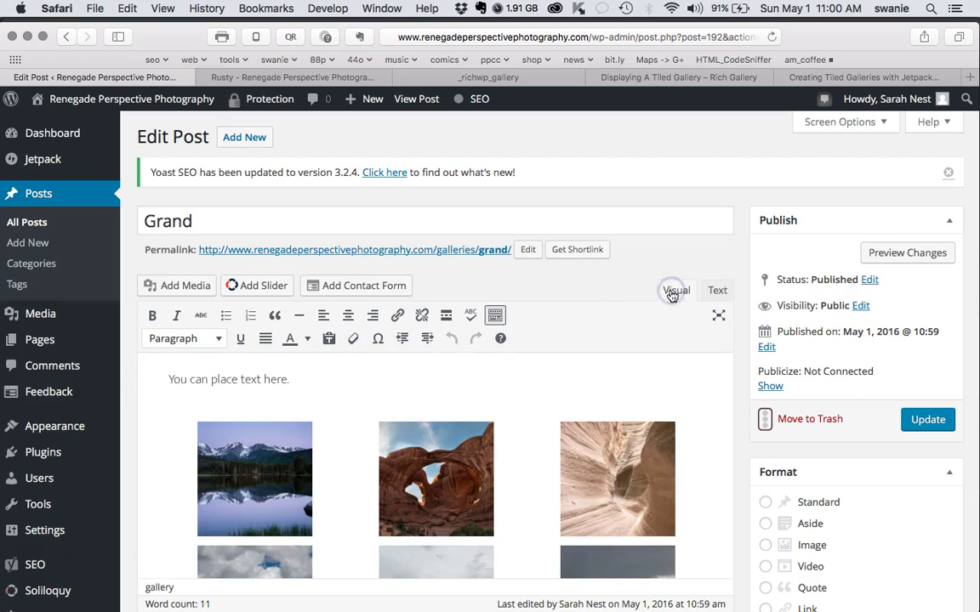
scroll(595, 387, "down", 10)
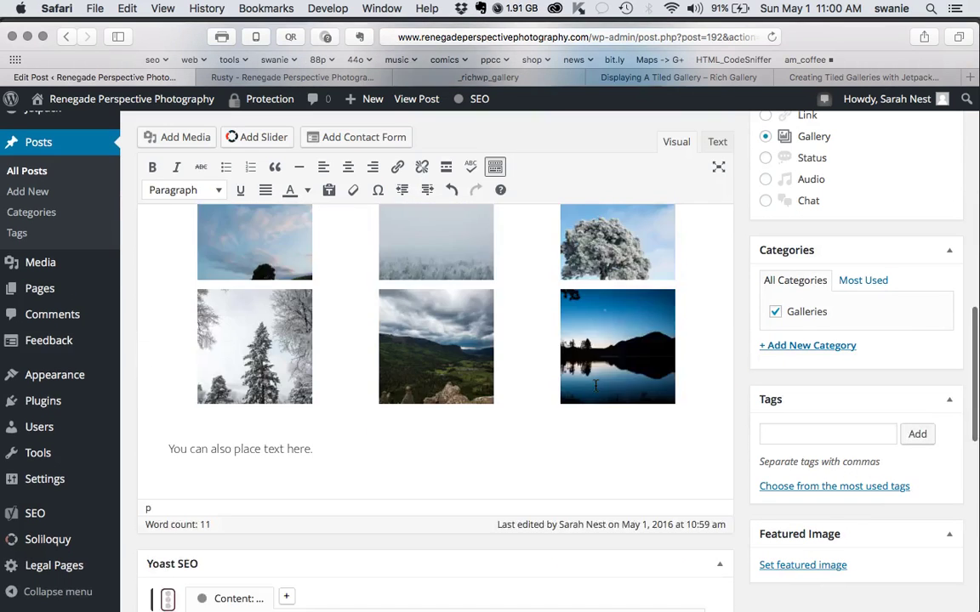
left_click(340, 328)
left_click(378, 319)
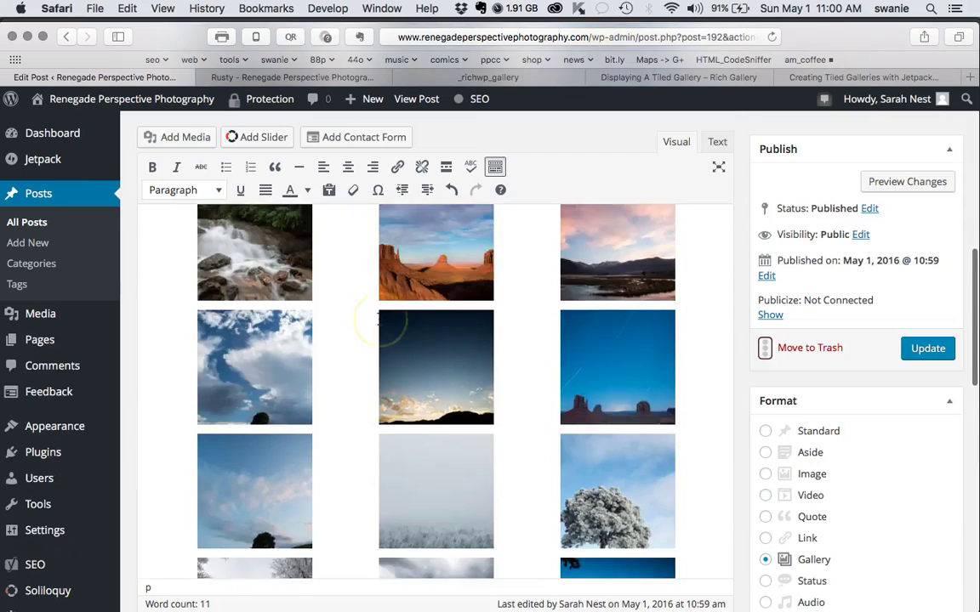
left_click(925, 346)
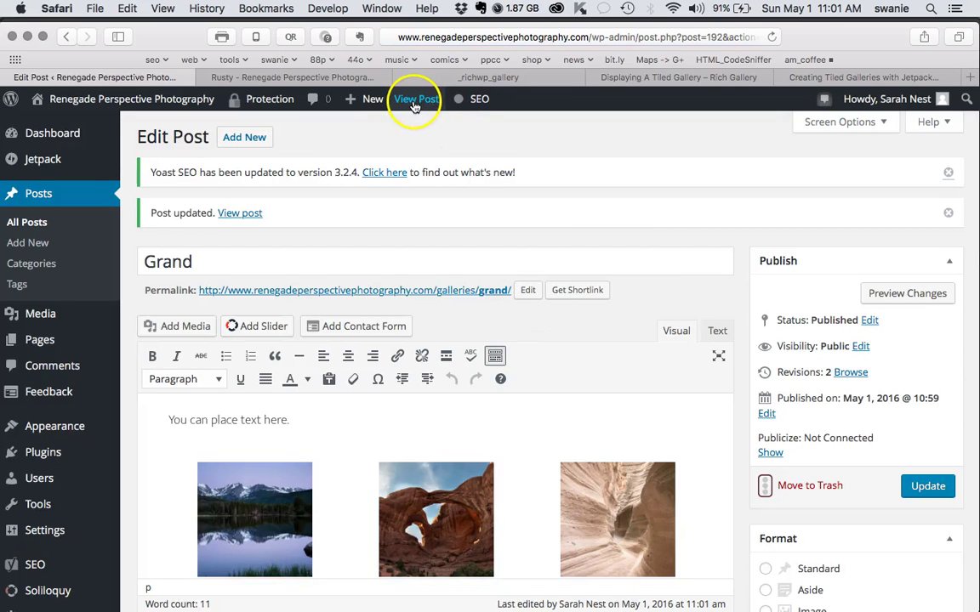
Step: Open the live Grand page and scroll through the text lines around the tiled gallery
left_click(414, 100)
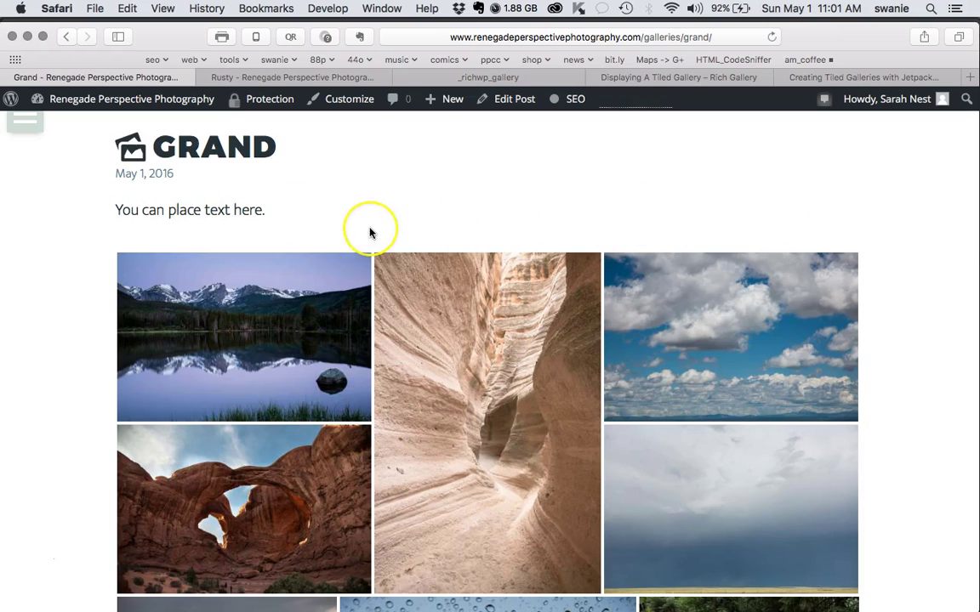
scroll(370, 233, "down", 15)
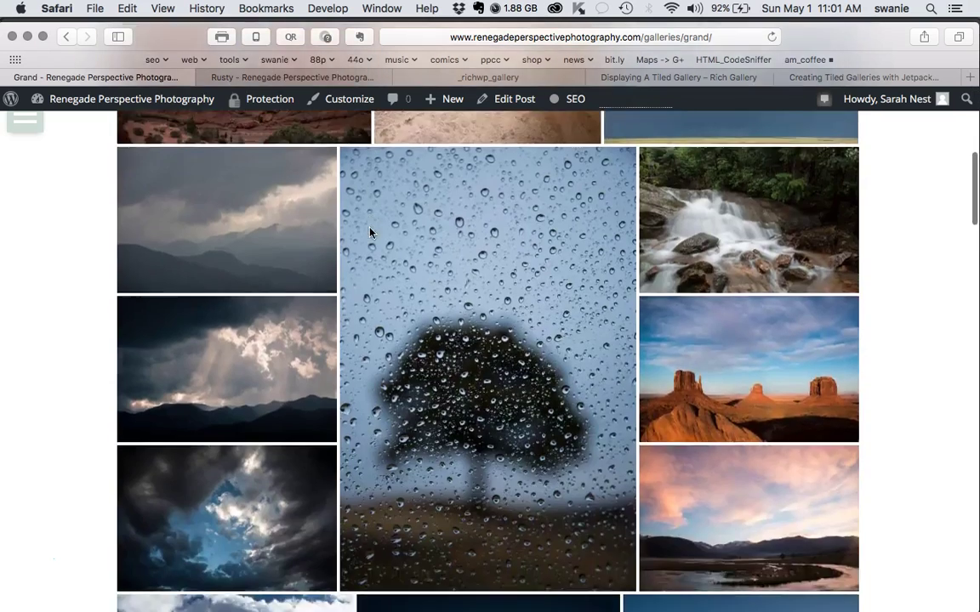
scroll(370, 232, "down", 3)
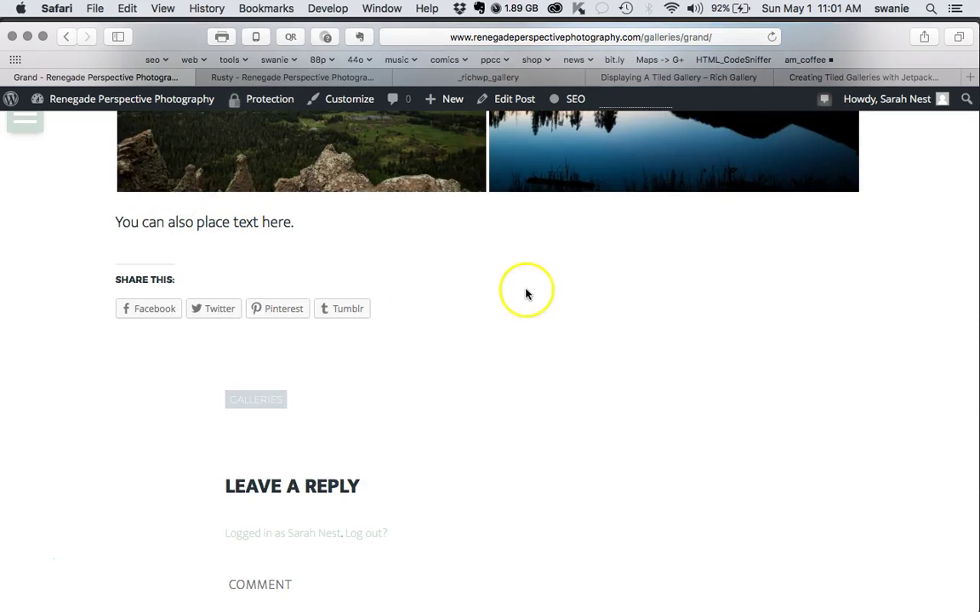
scroll(524, 291, "down", 7)
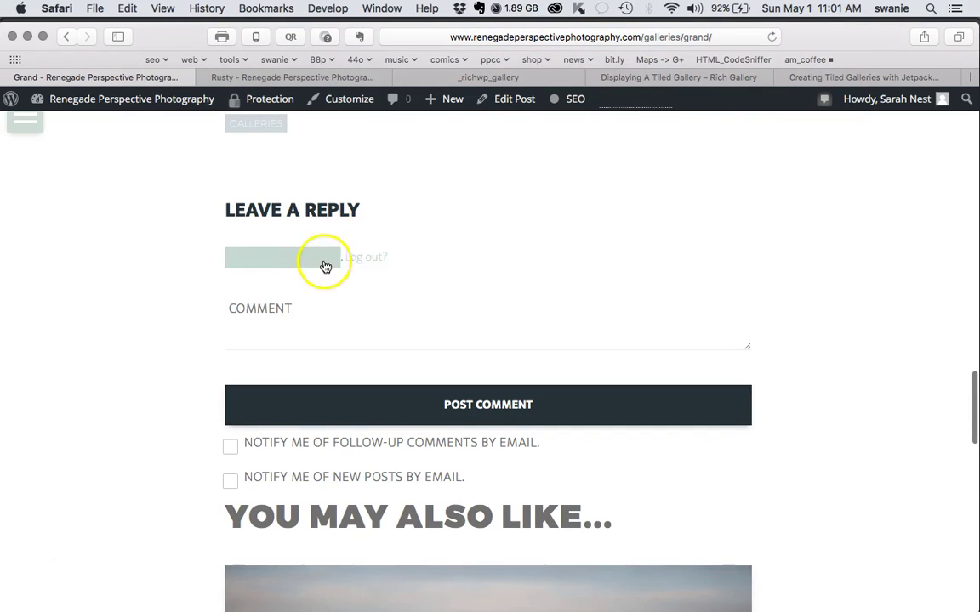
scroll(424, 316, "down", 5)
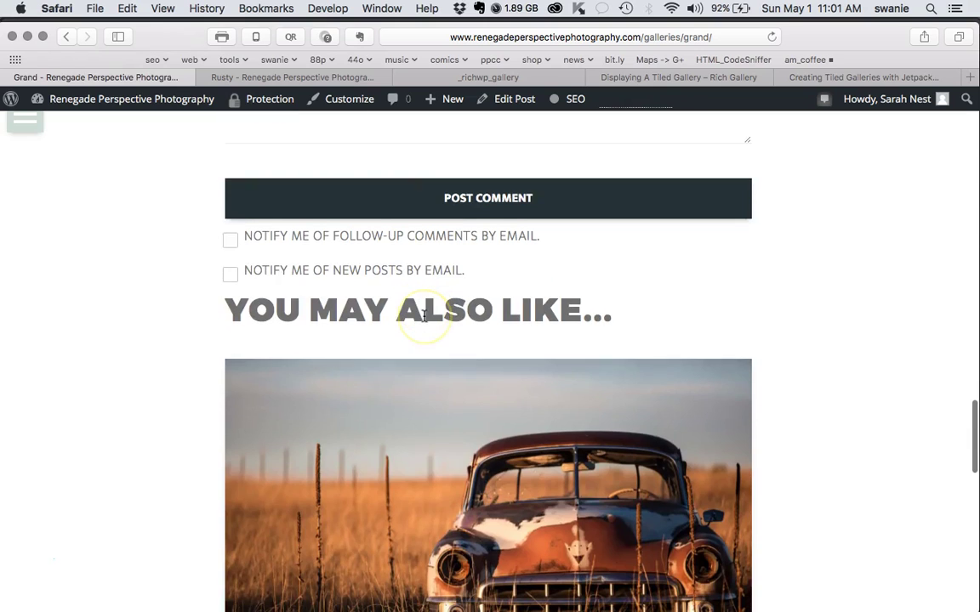
scroll(179, 320, "down", 18)
scroll(179, 319, "up", 15)
scroll(178, 320, "down", 8)
scroll(179, 320, "up", 7)
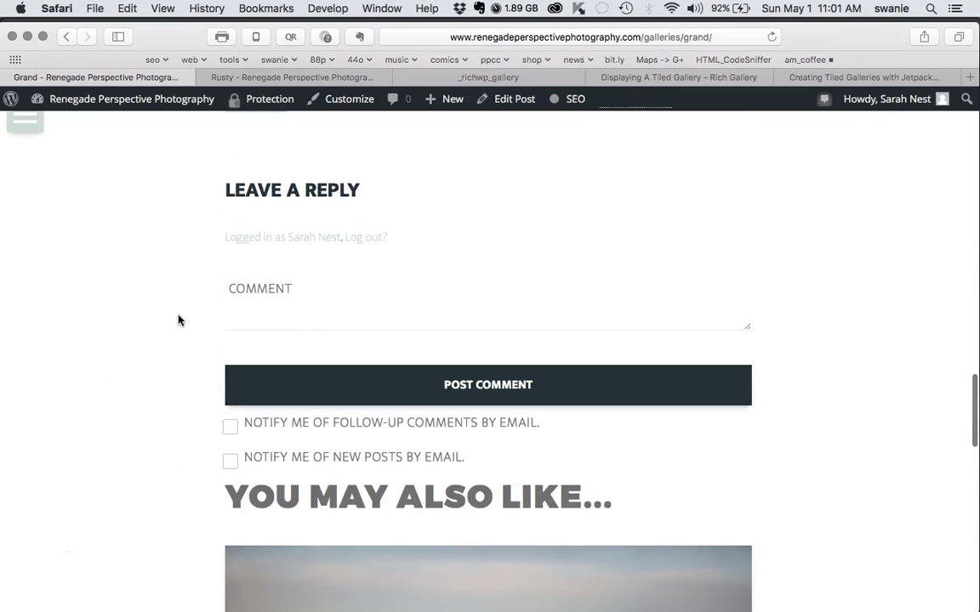
scroll(179, 320, "up", 20)
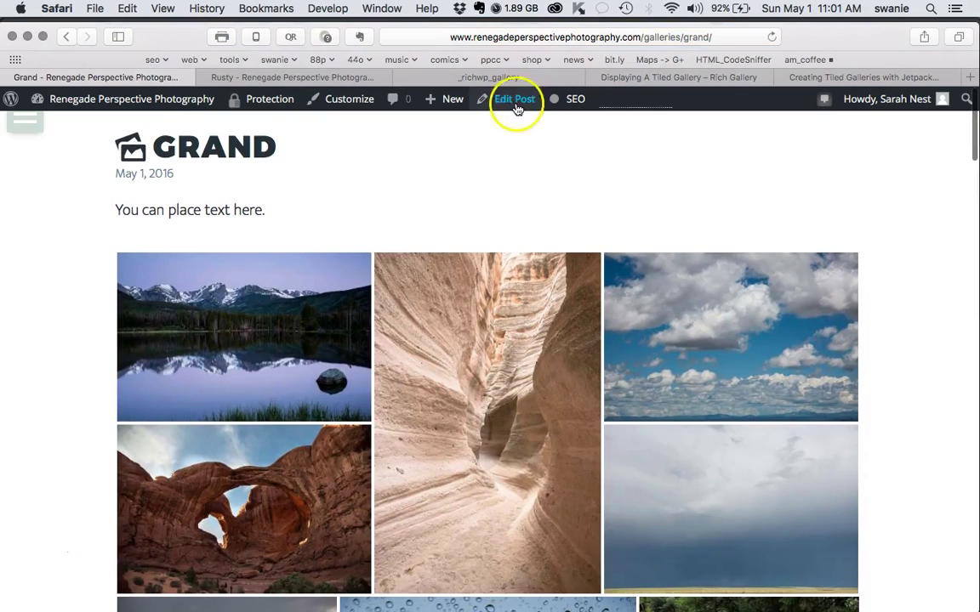
Step: In the Text view, delete the lines above and below the gallery shortcode and update
left_click(515, 99)
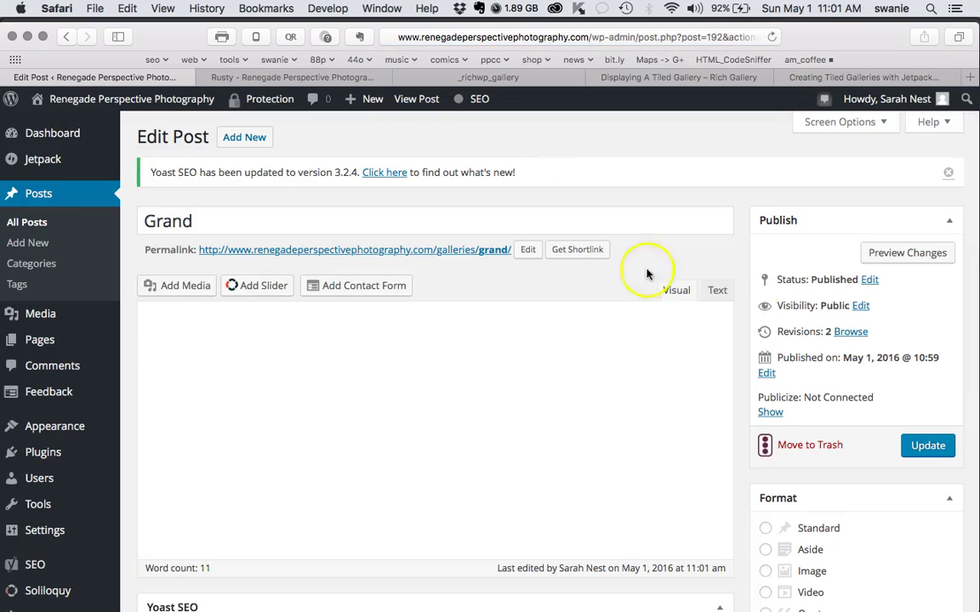
left_click(716, 290)
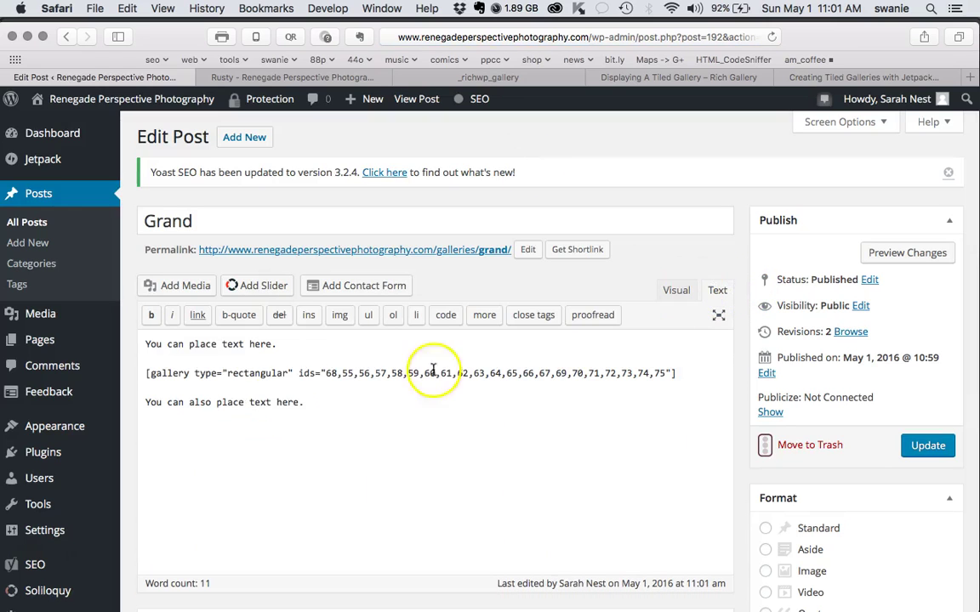
triple_click(141, 345)
key("BackSpace")
left_click_drag(696, 350, 709, 381)
key("BackSpace")
left_click(927, 446)
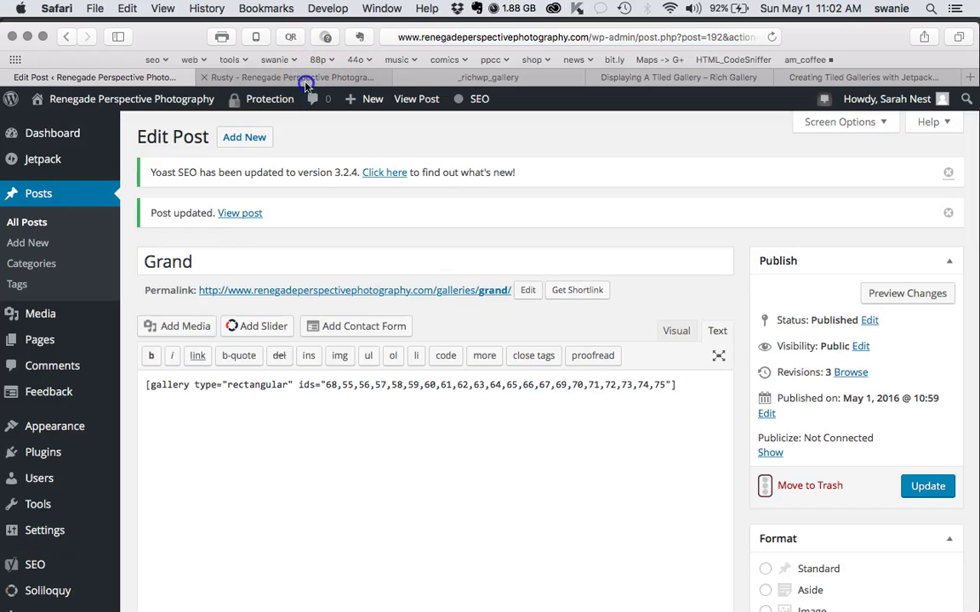
left_click(305, 84)
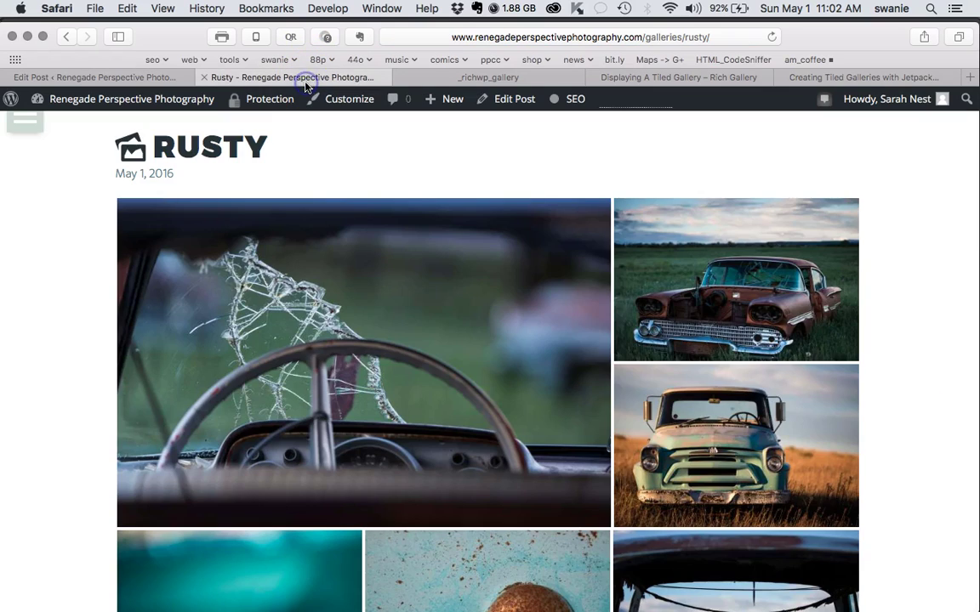
left_click(25, 122)
left_click(82, 331)
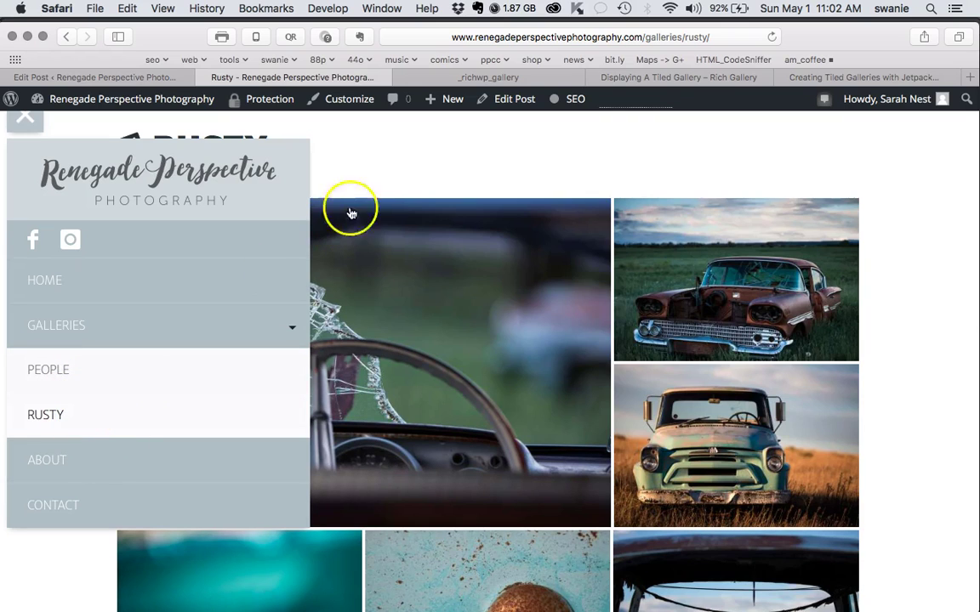
left_click(179, 338)
left_click(164, 343)
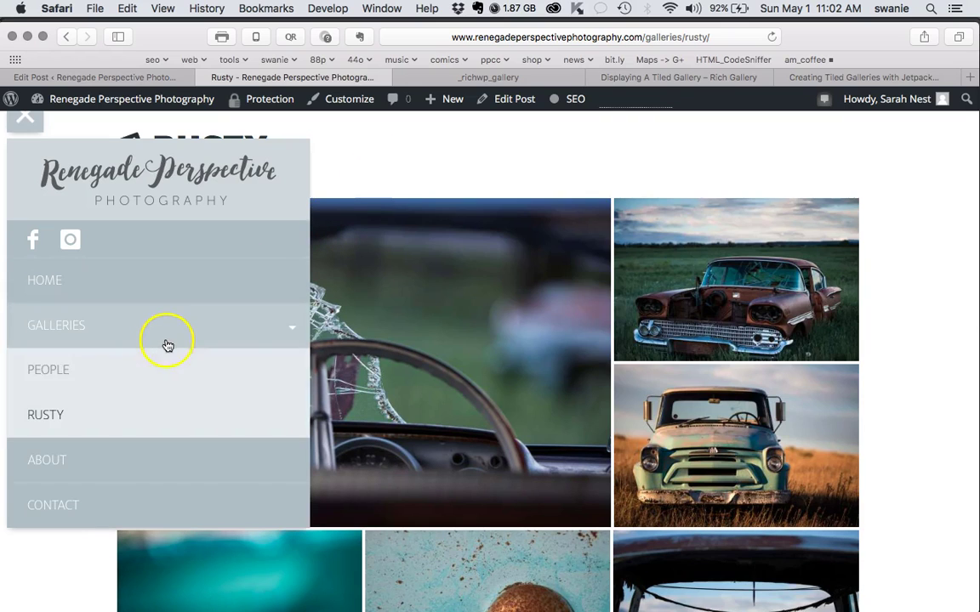
left_click(107, 77)
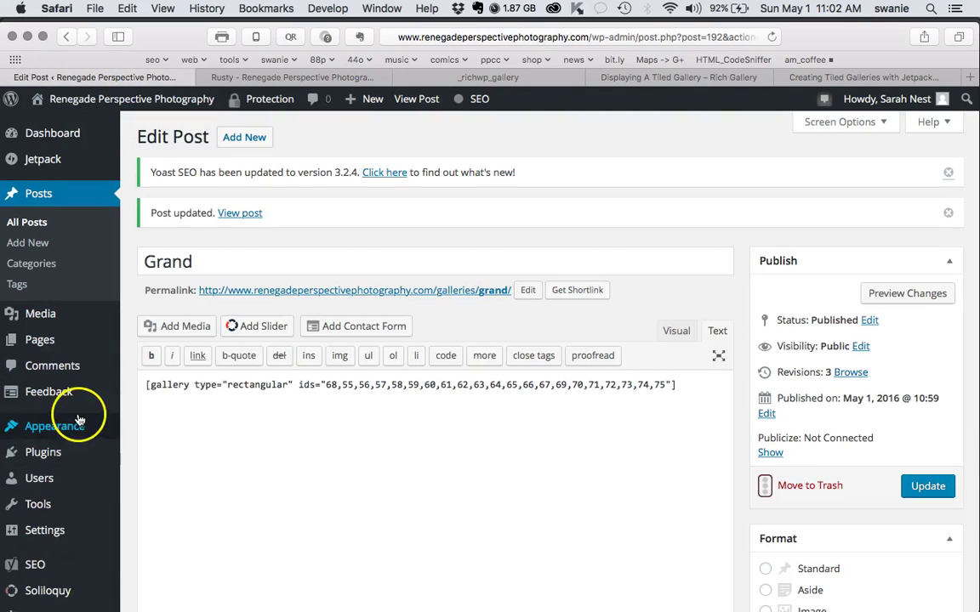
Step: Open Appearance > Menus with the Main menu selected for editing
mouse_move(73, 430)
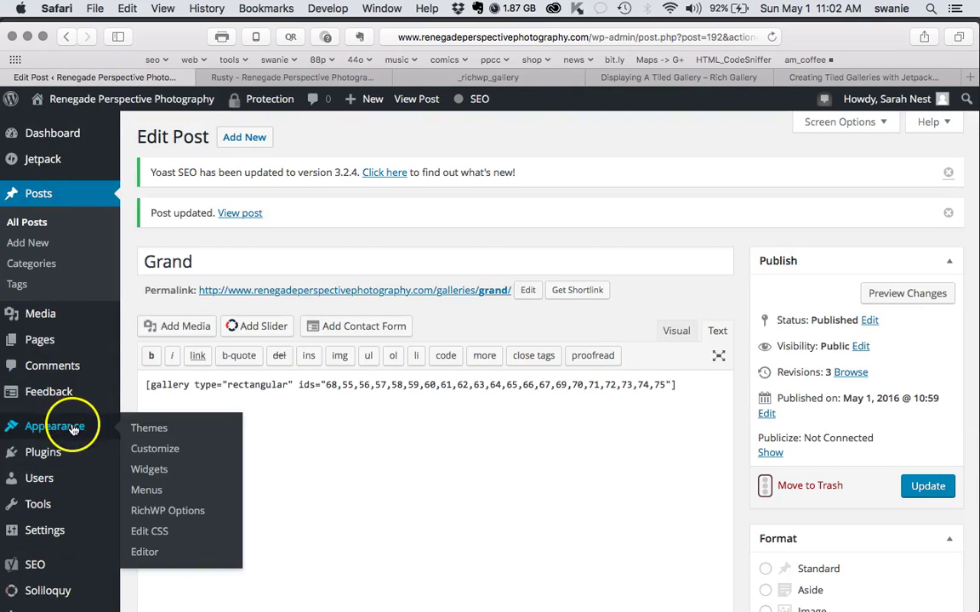
left_click(140, 490)
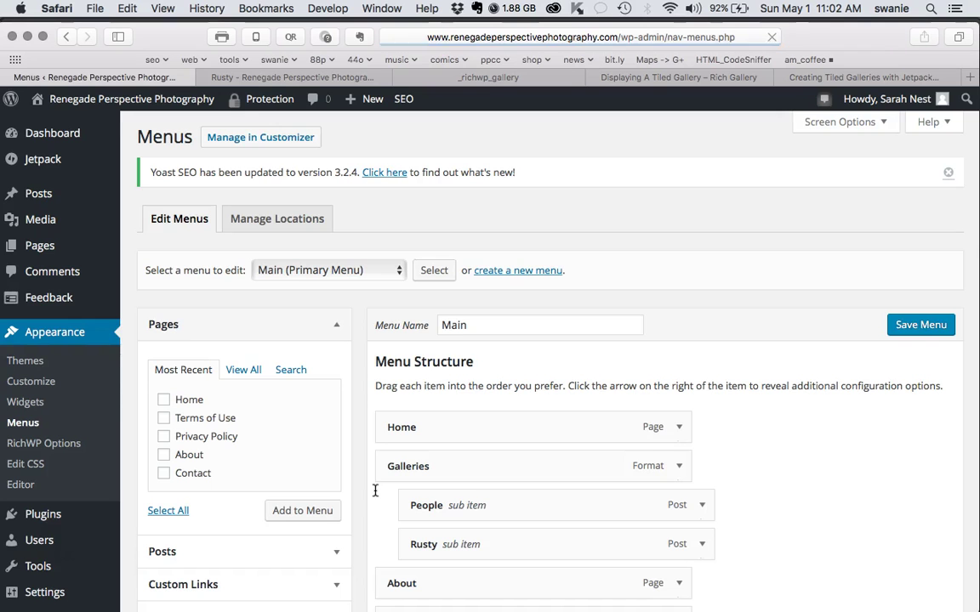
scroll(375, 491, "down", 5)
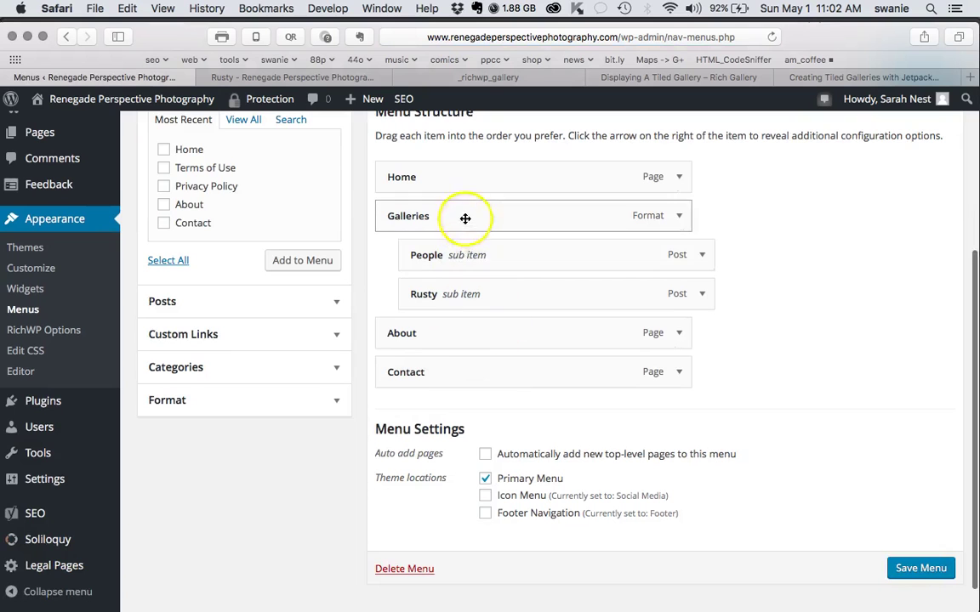
scroll(793, 307, "up", 5)
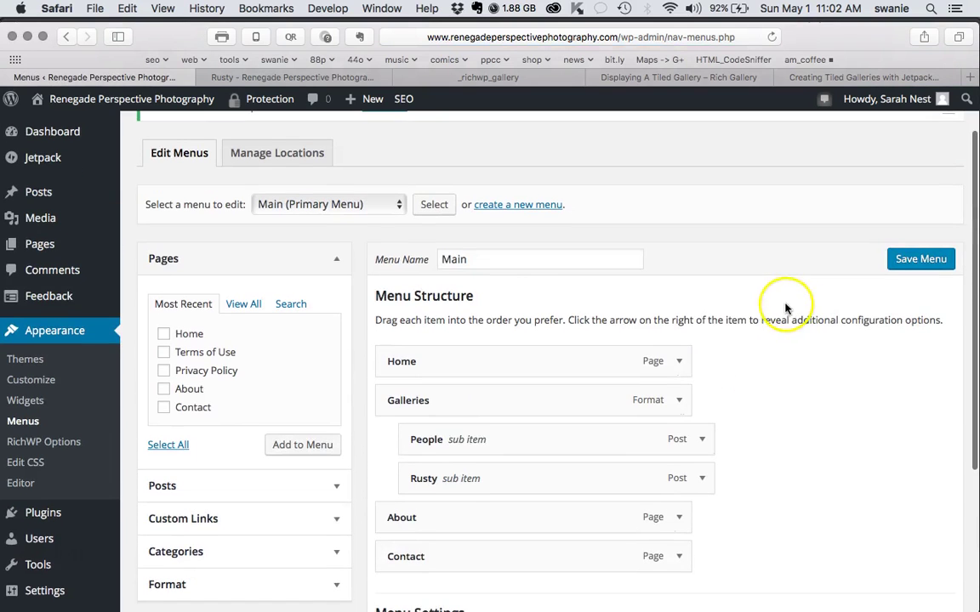
left_click(378, 207)
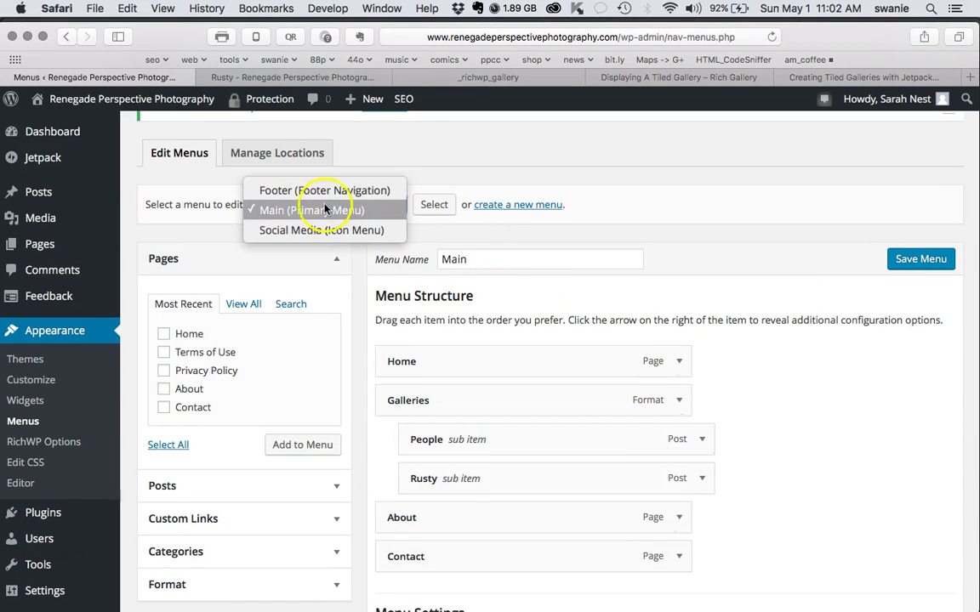
left_click(498, 173)
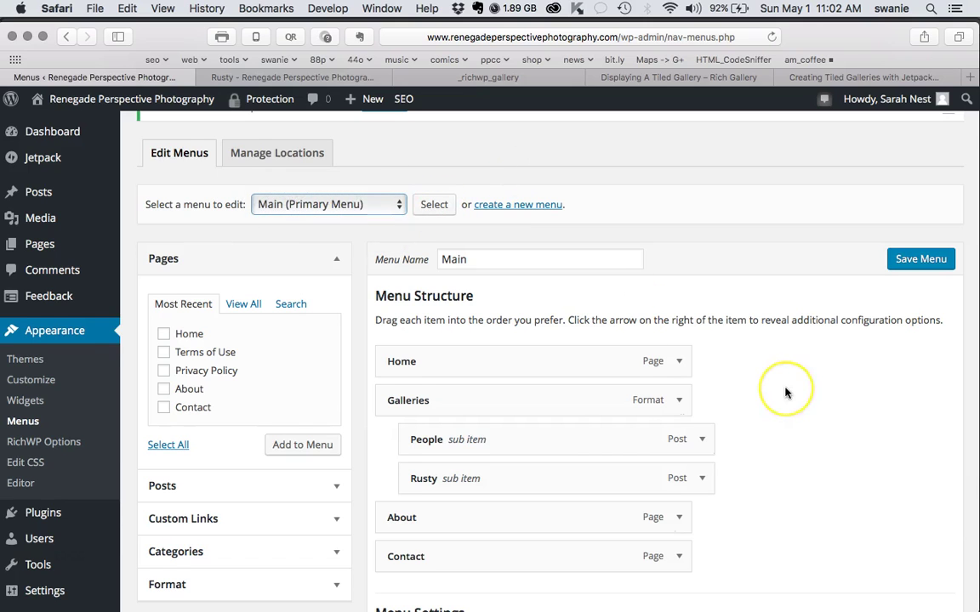
Step: Add the Grand post to Main, nest it under Galleries, and save the menu
scroll(786, 392, "down", 3)
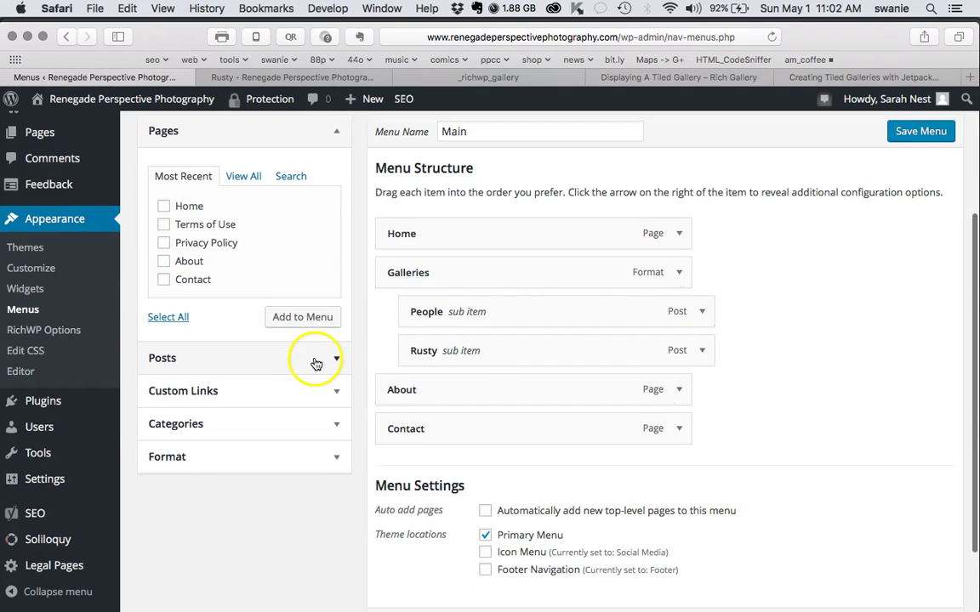
left_click(316, 364)
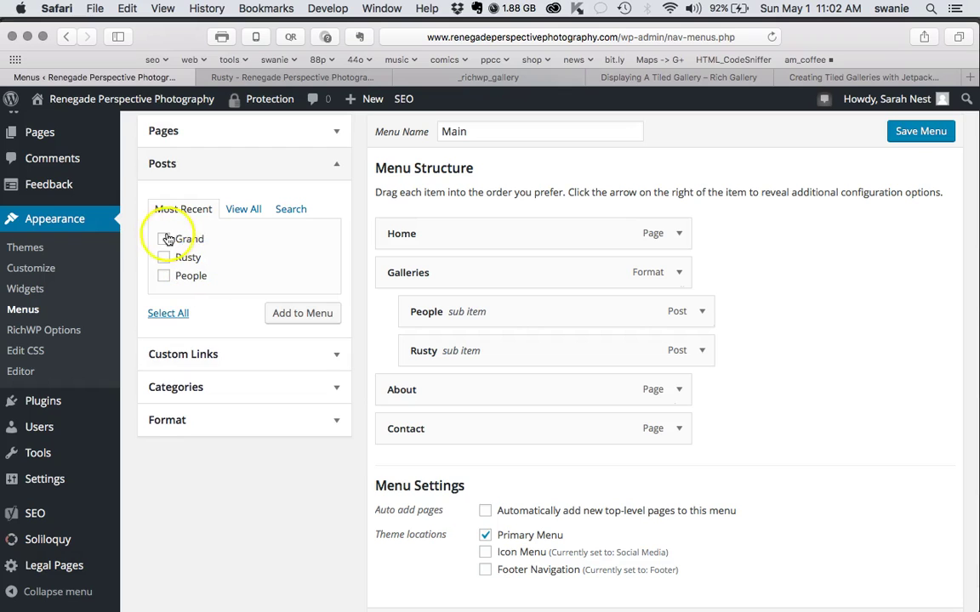
left_click(164, 239)
left_click(175, 245)
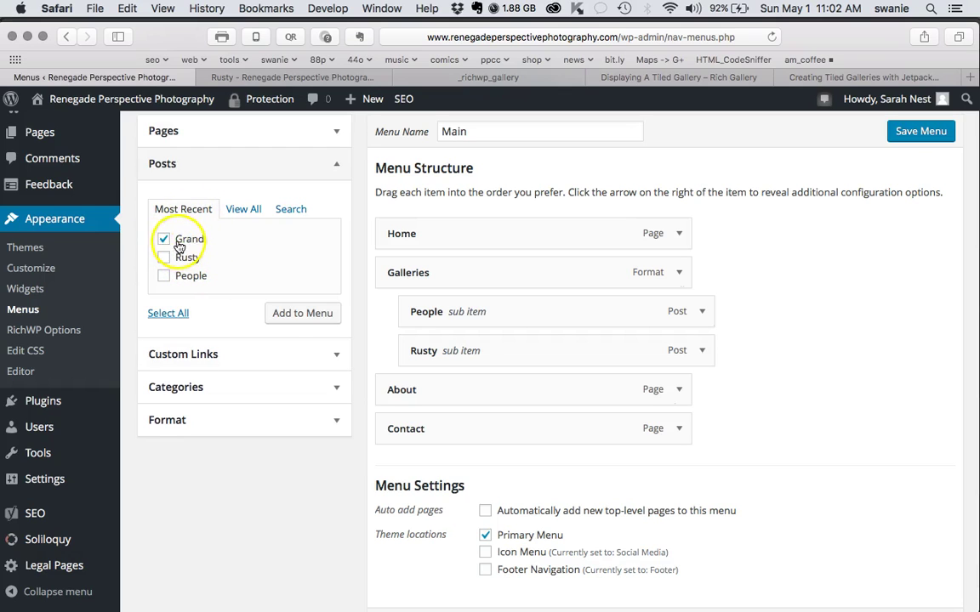
left_click(295, 315)
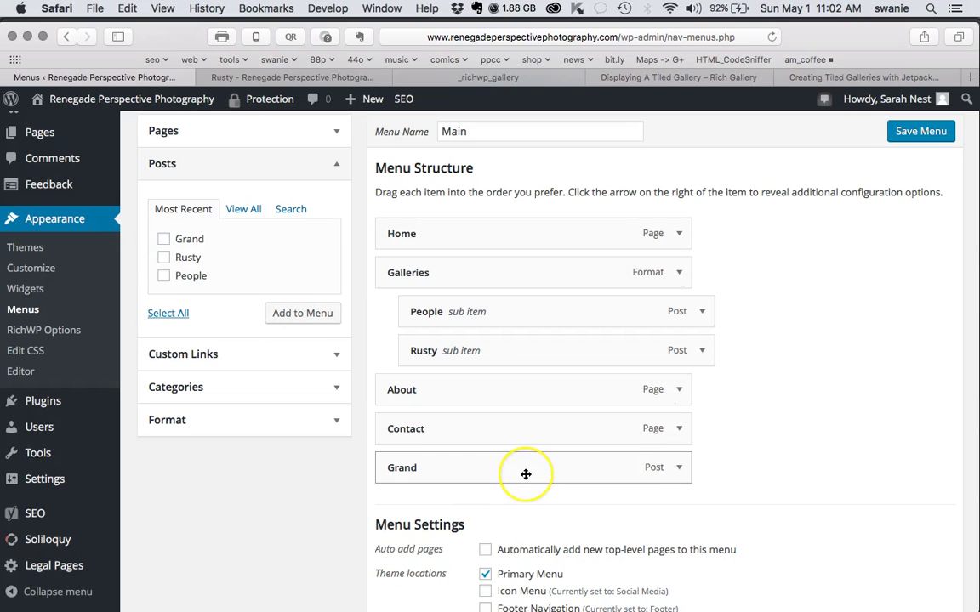
left_click_drag(525, 473, 548, 313)
left_click(934, 134)
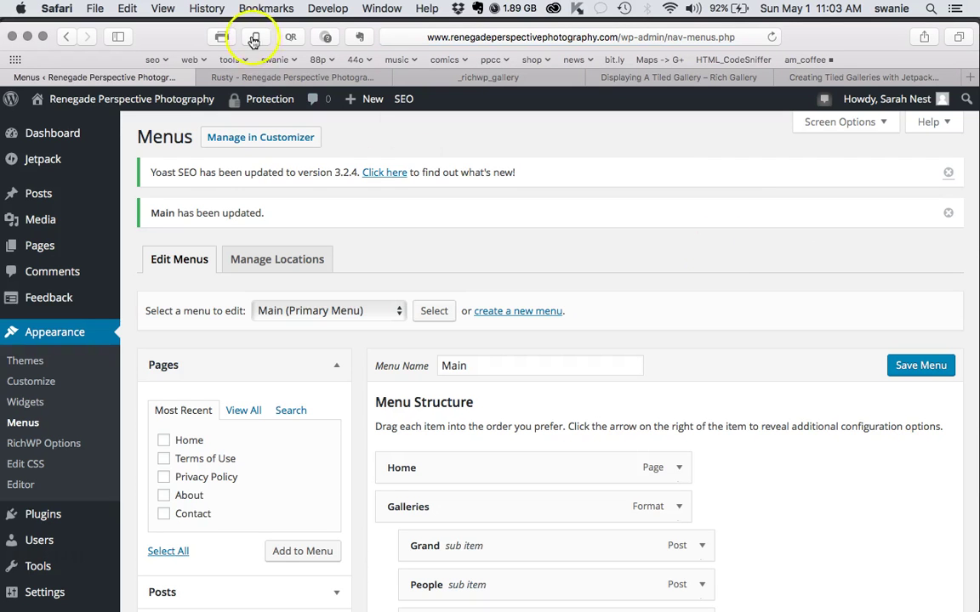
Step: Reload the Rusty gallery tab and go through the GALLERIES menu to the GRAND card's page
left_click(252, 77)
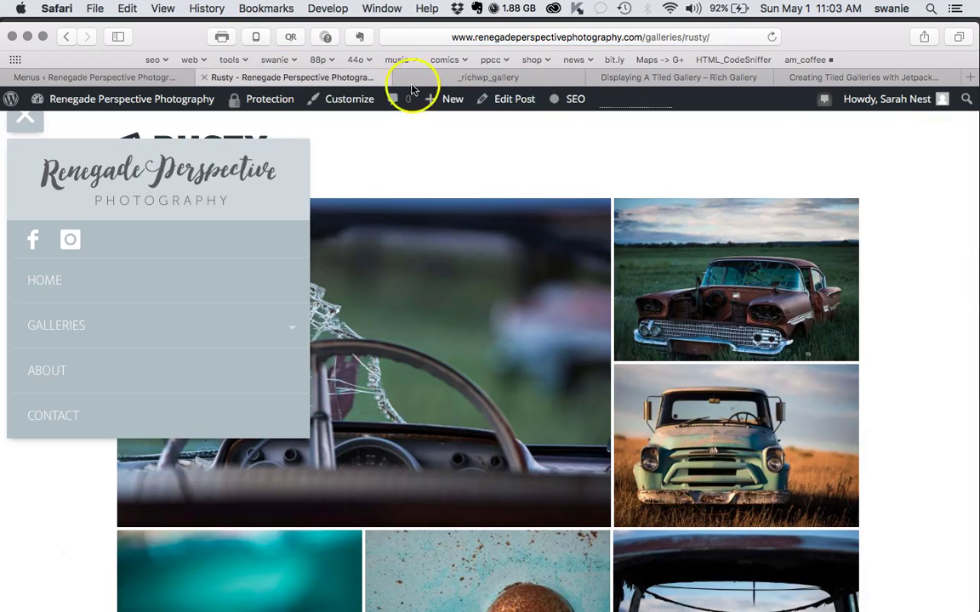
left_click(771, 38)
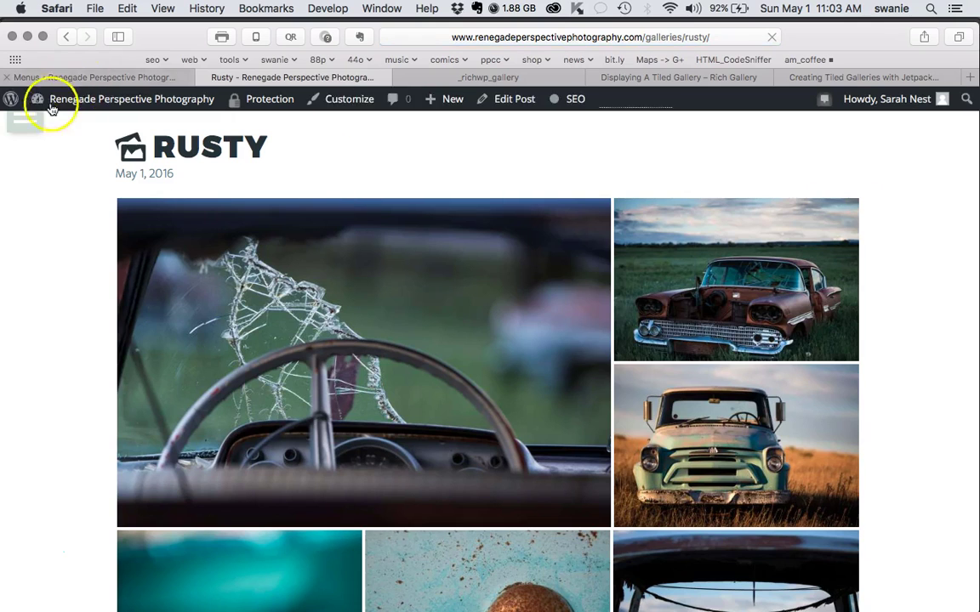
left_click(26, 121)
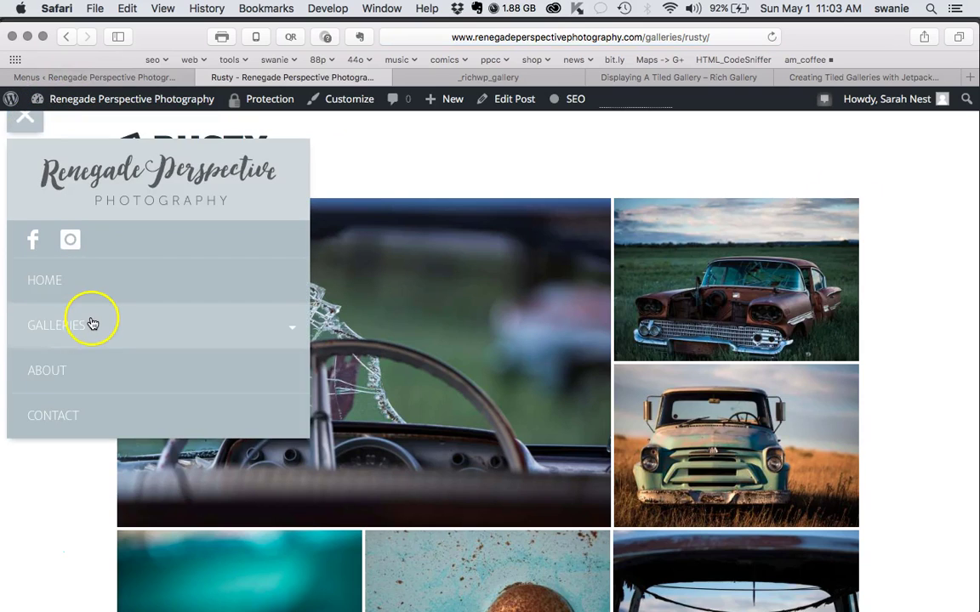
mouse_move(92, 323)
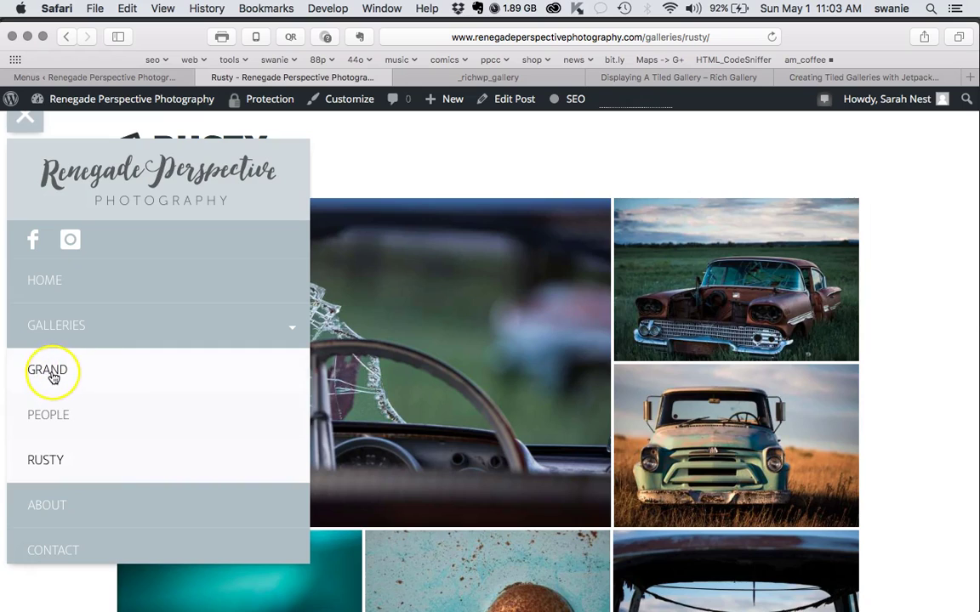
left_click(55, 336)
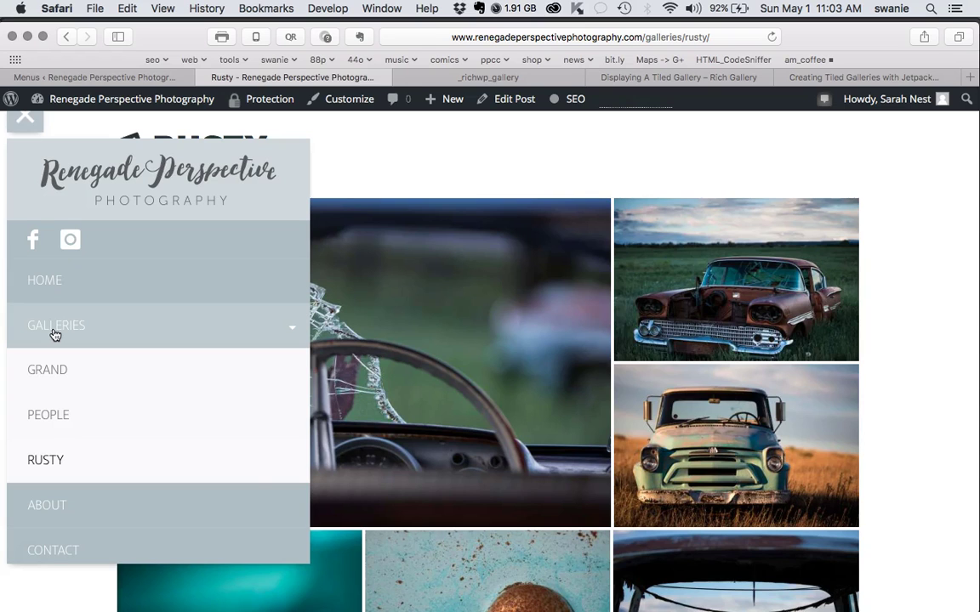
left_click(54, 335)
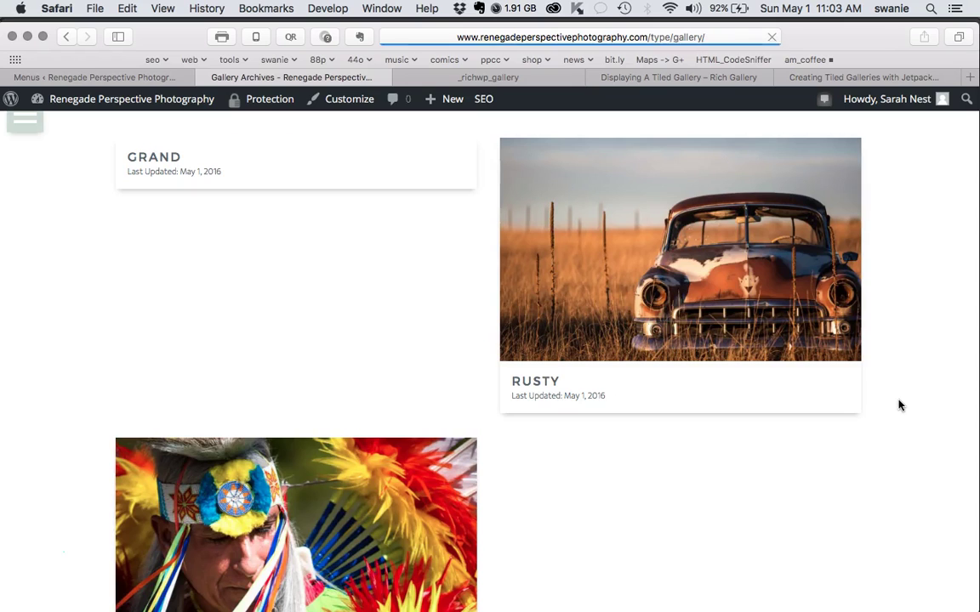
left_click(441, 428)
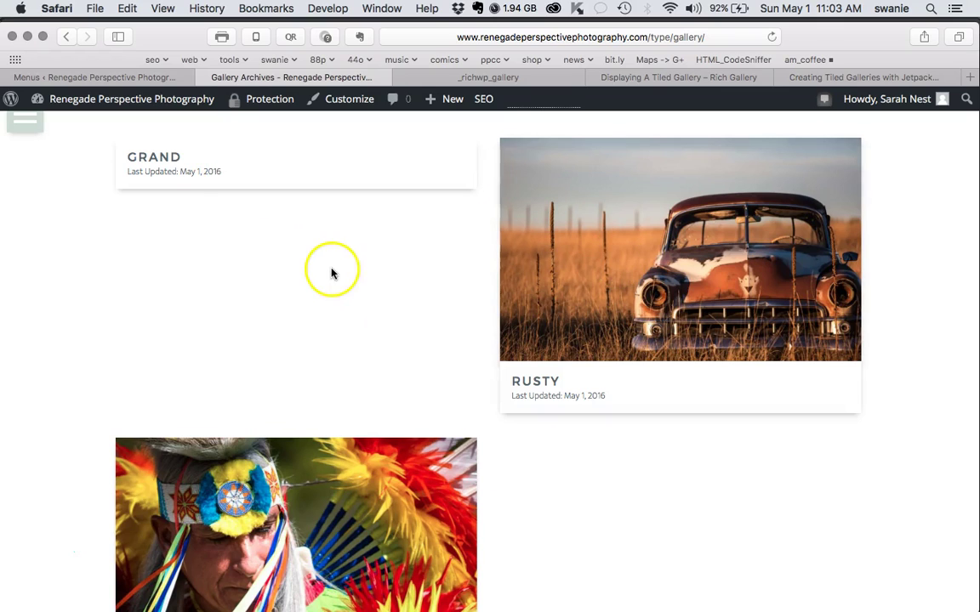
left_click(168, 168)
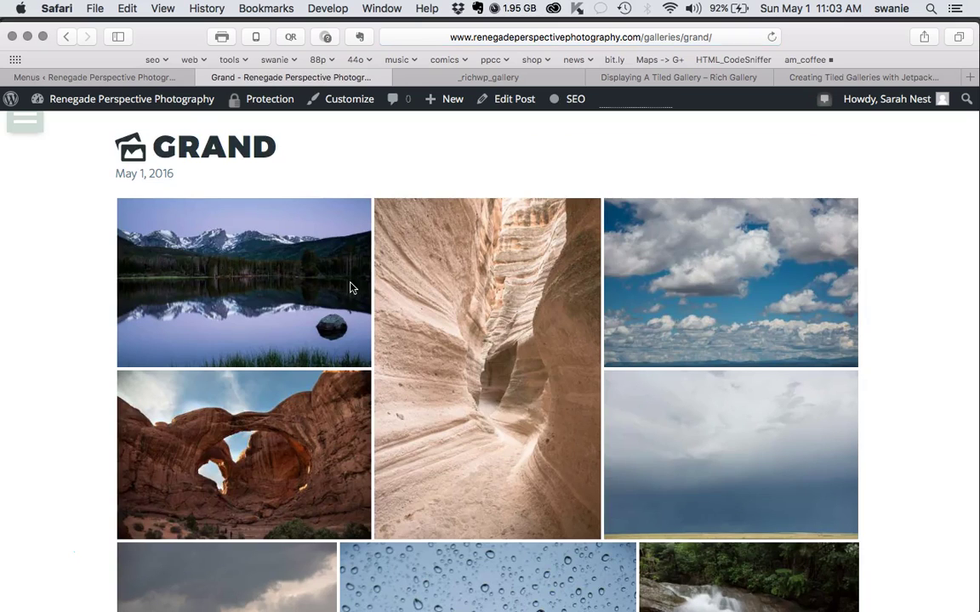
Step: From the Grand post editor, pick gallery_grand.jpg in the featured image picker
left_click(514, 103)
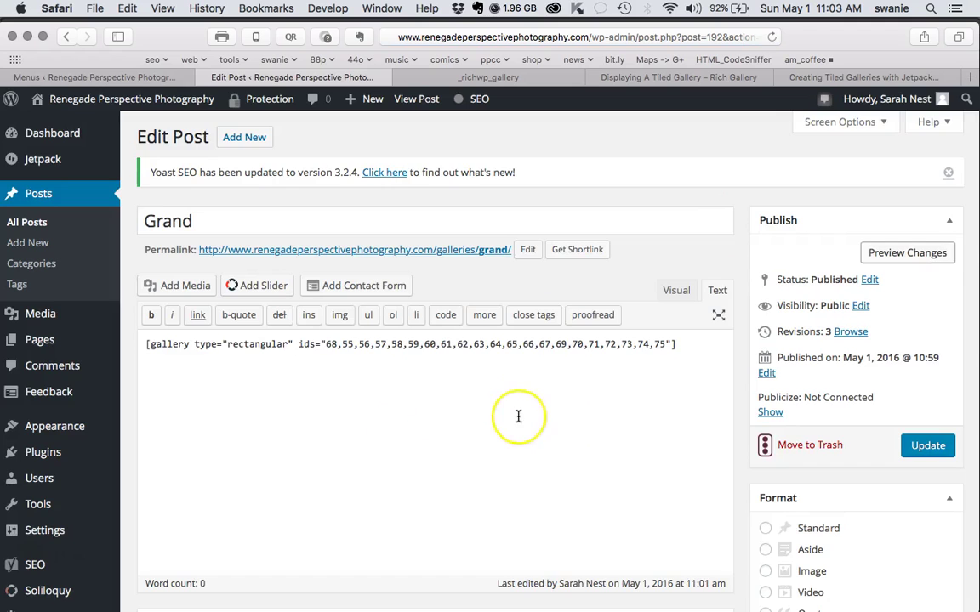
scroll(518, 416, "down", 2)
scroll(518, 416, "down", 4)
scroll(518, 415, "down", 12)
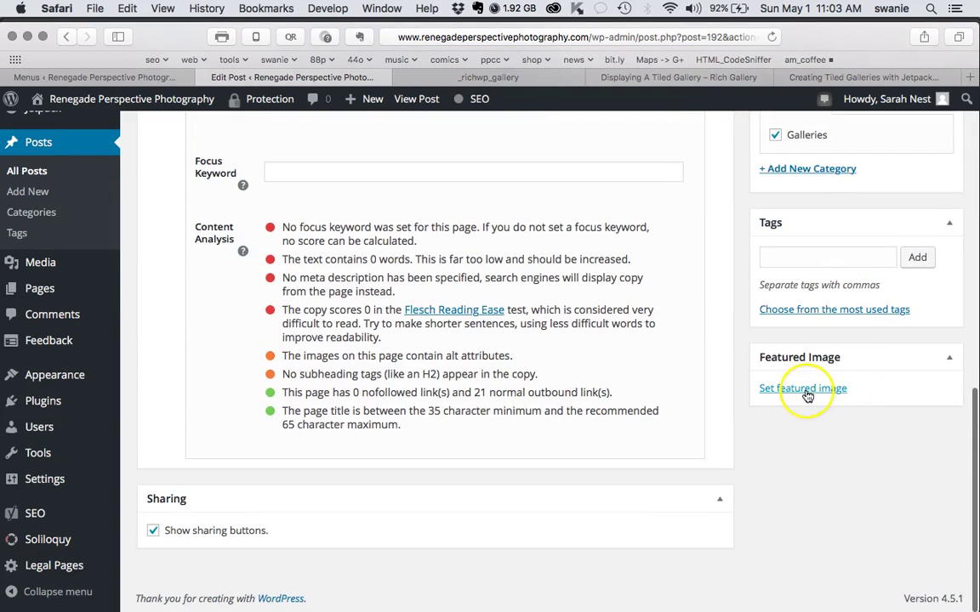
left_click(805, 392)
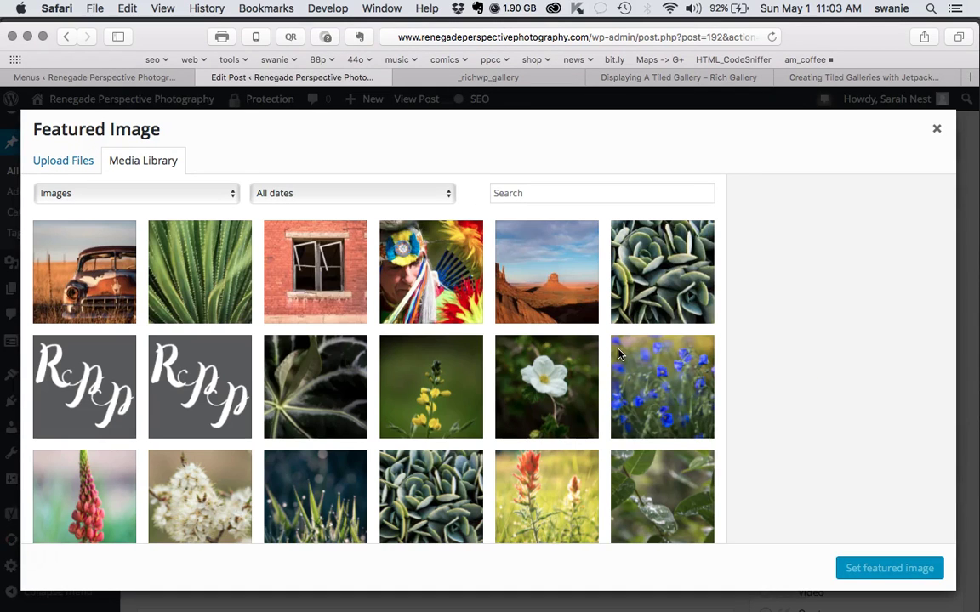
left_click(89, 284)
left_click(544, 287)
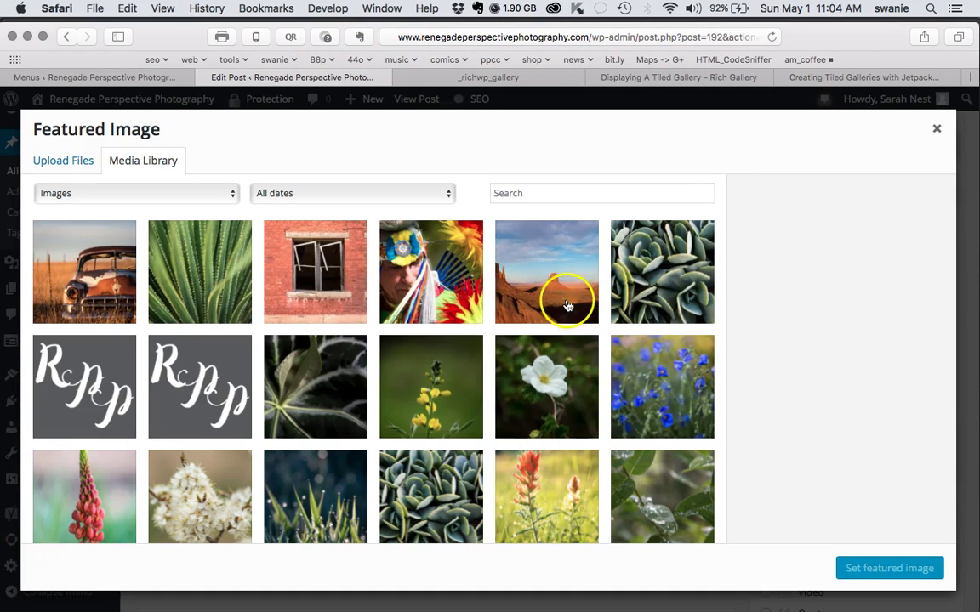
left_click(739, 316)
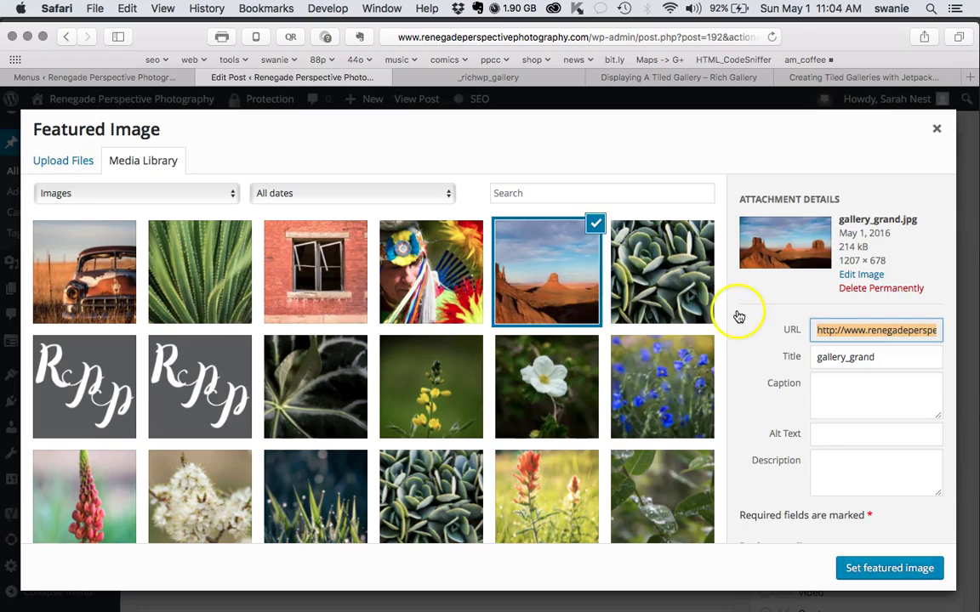
Step: Give it alt text 'Gallery Grand', set it as featured image, and update the post
left_click(846, 434)
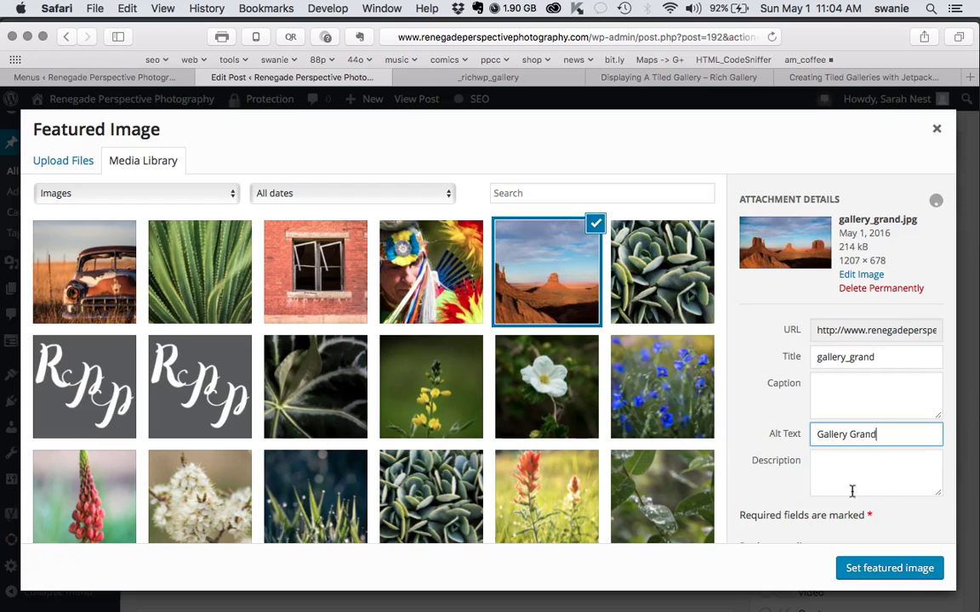
left_click(889, 568)
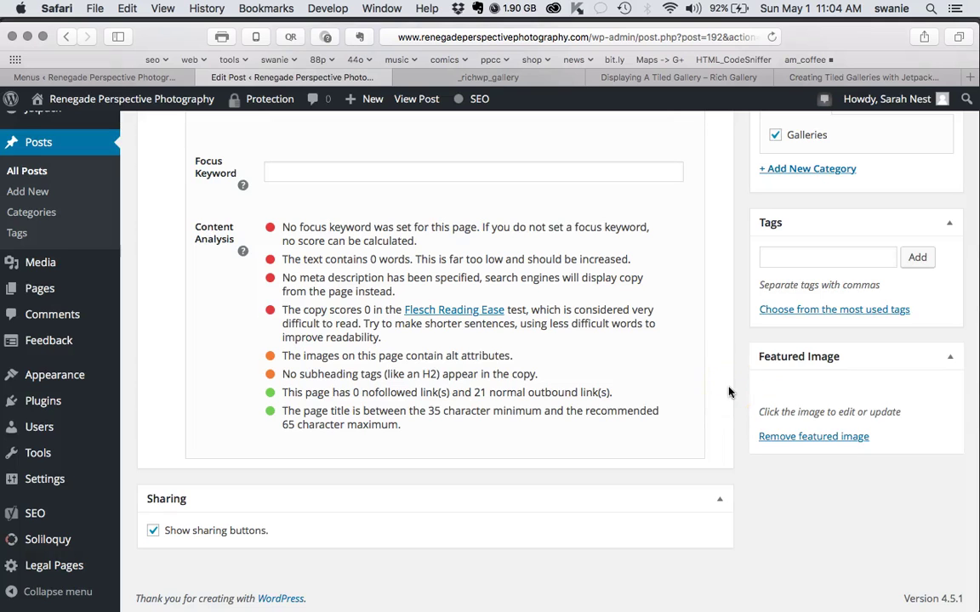
scroll(736, 425, "up", 10)
scroll(743, 426, "up", 5)
left_click(928, 446)
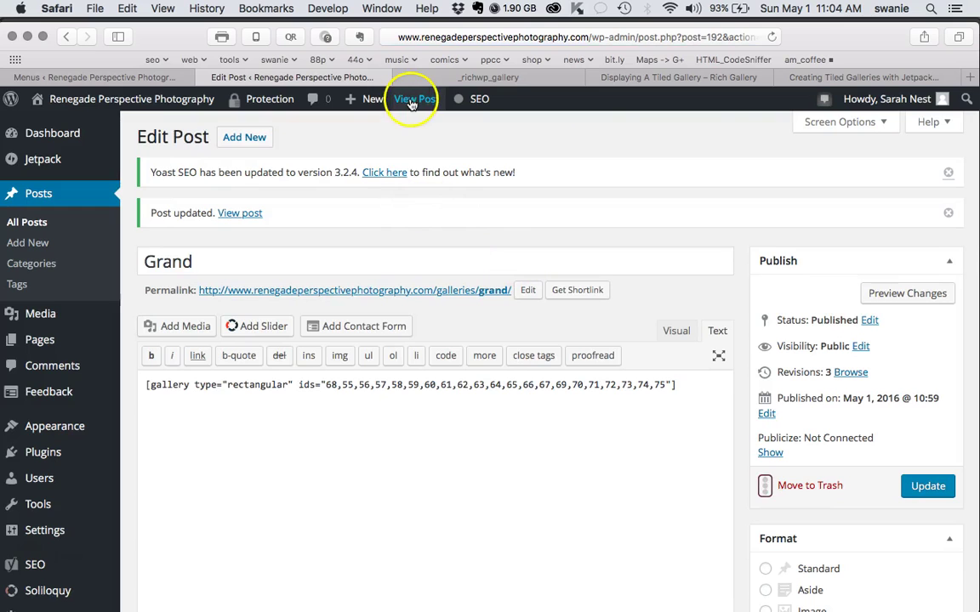
Step: Check the GRAND card's desert photo in the Galleries archive and open the Grand page
left_click(412, 102)
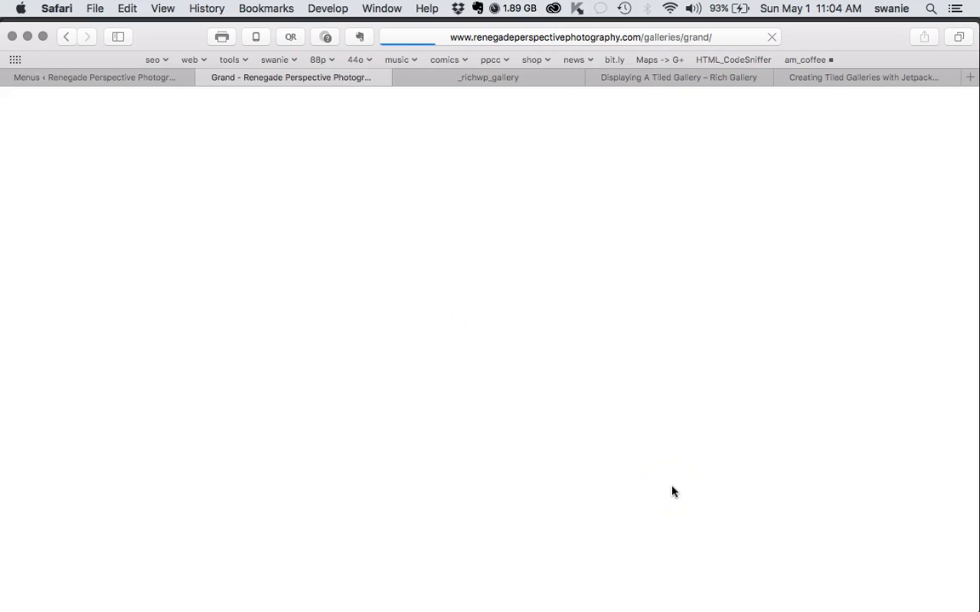
left_click(384, 444)
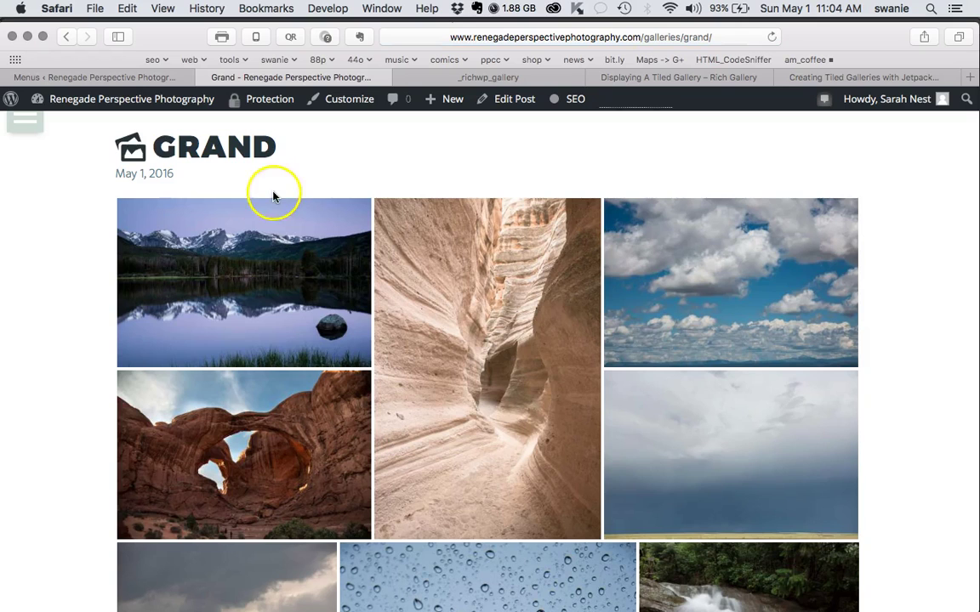
left_click(32, 129)
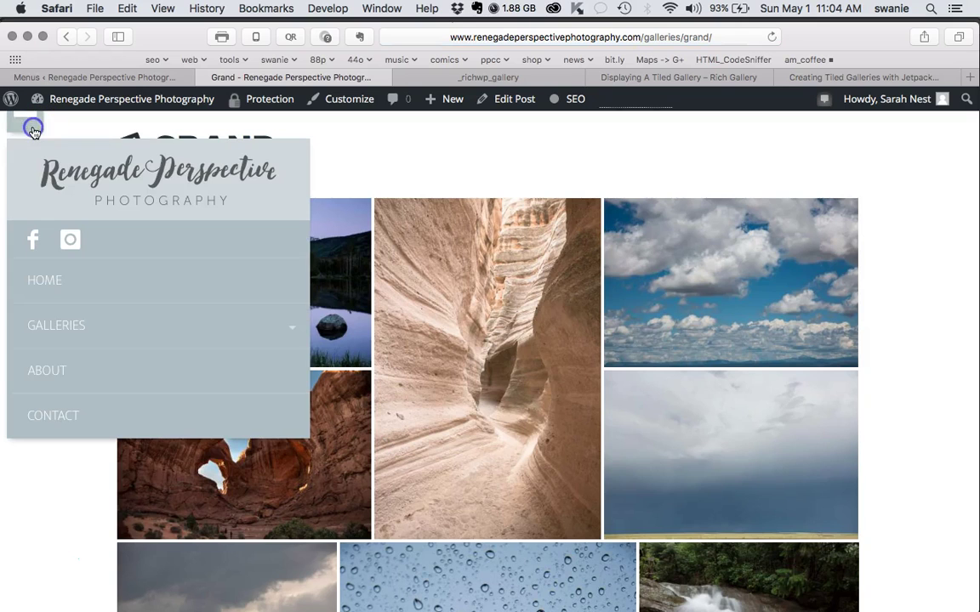
left_click(62, 316)
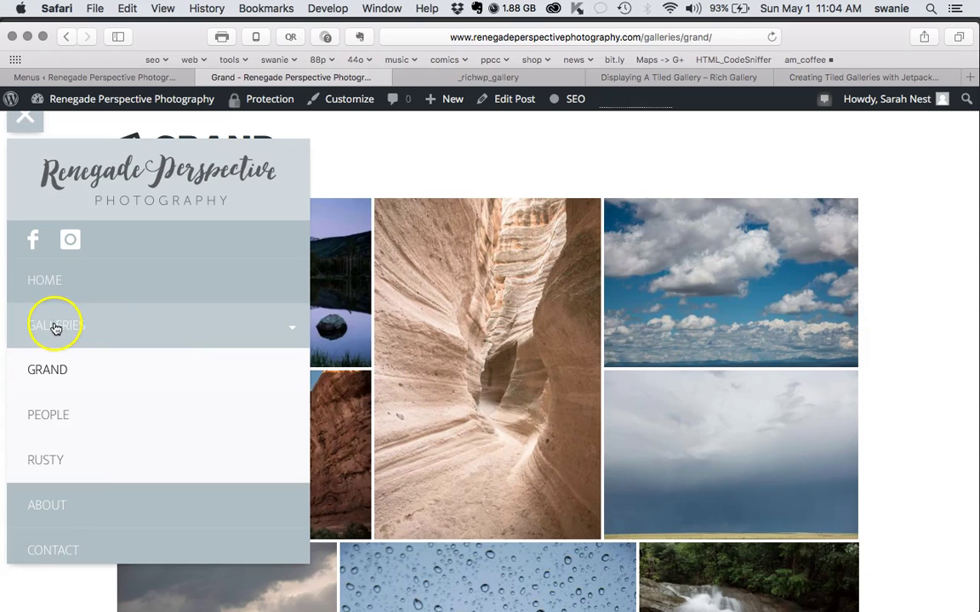
left_click(54, 327)
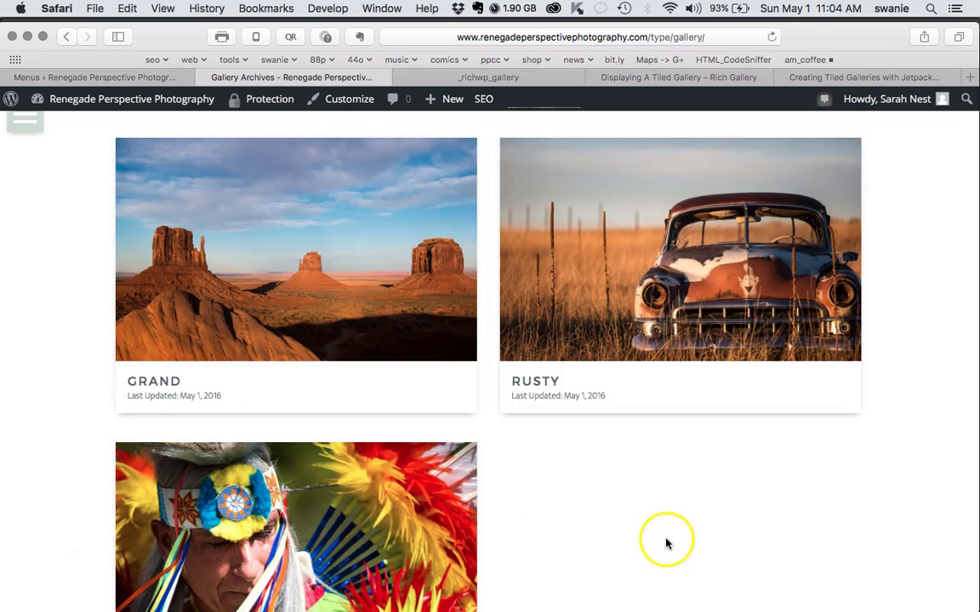
scroll(896, 494, "down", 5)
scroll(901, 496, "up", 3)
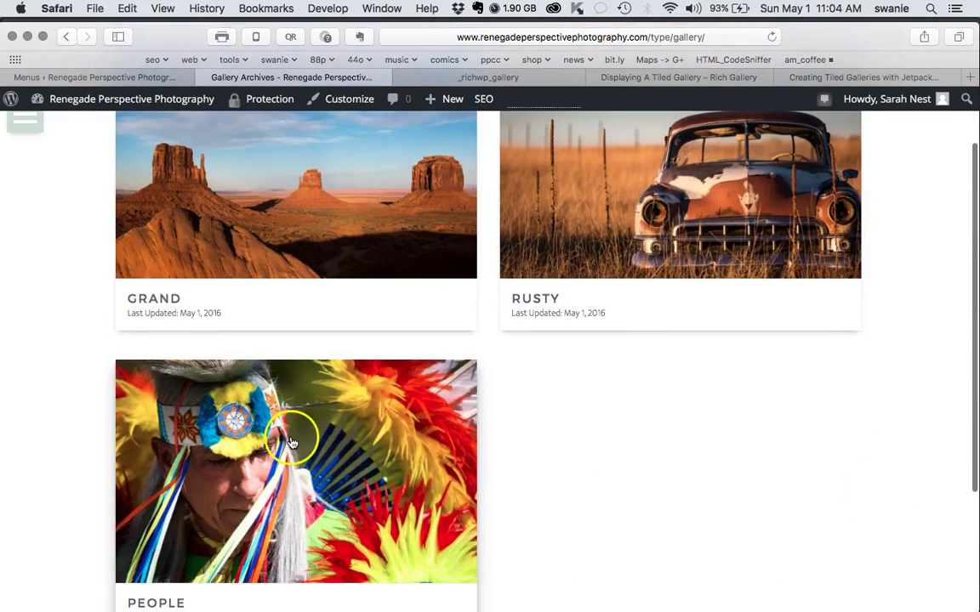
scroll(78, 249, "up", 2)
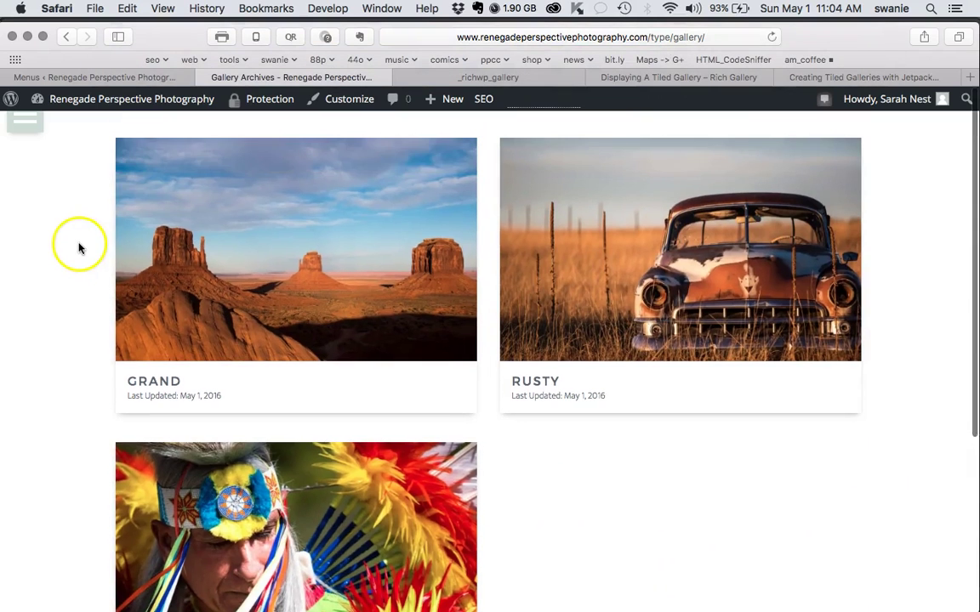
left_click(338, 265)
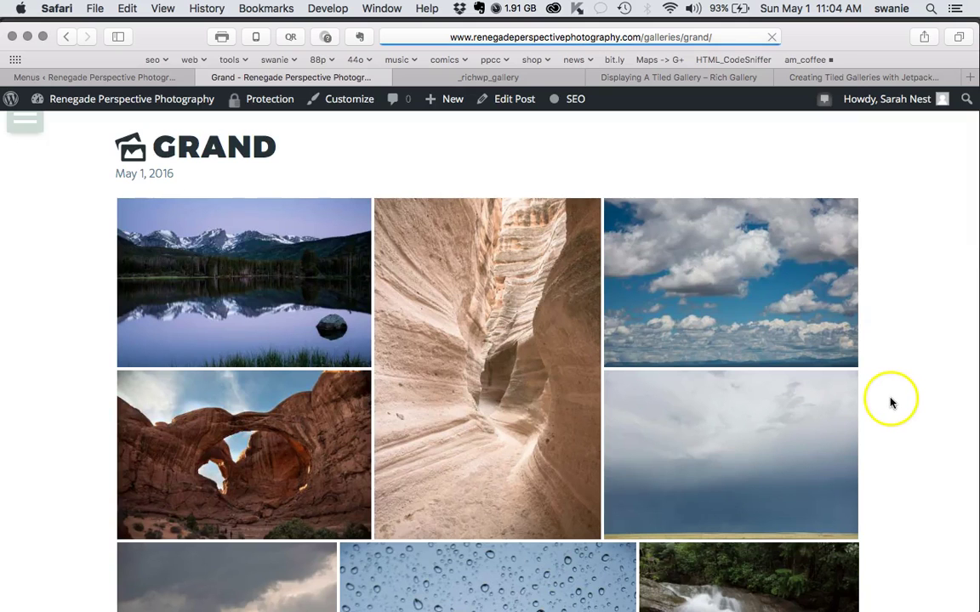
scroll(891, 401, "down", 6)
scroll(889, 399, "down", 15)
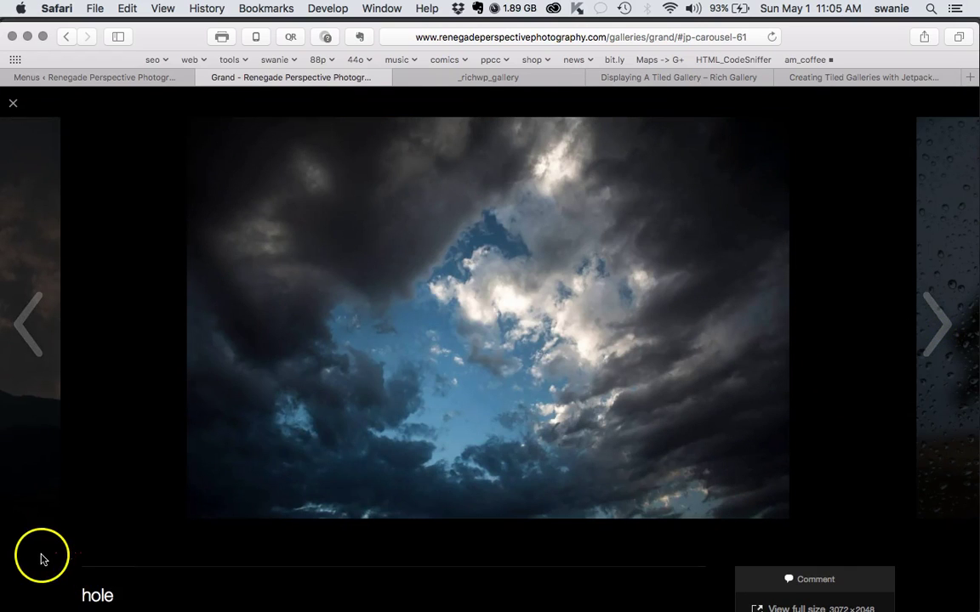
left_click(12, 106)
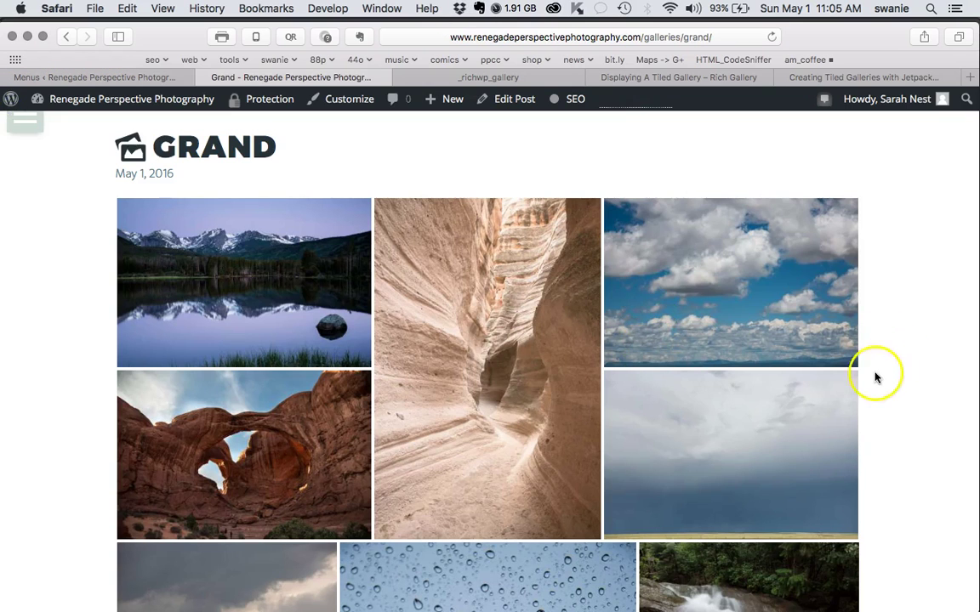